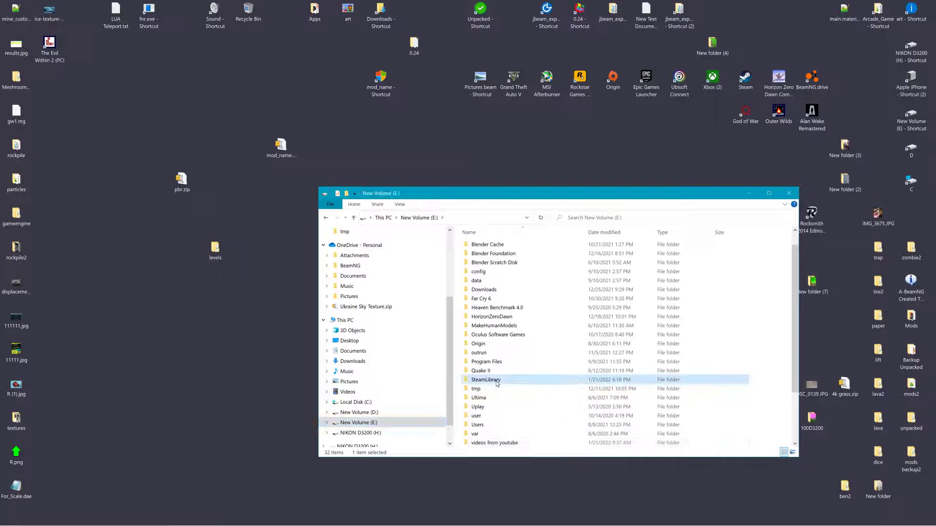
Open the content\levels folder of BeamNG.drive inside steamapps\common of the SteamLibrary on drive E.
double_click(484, 246)
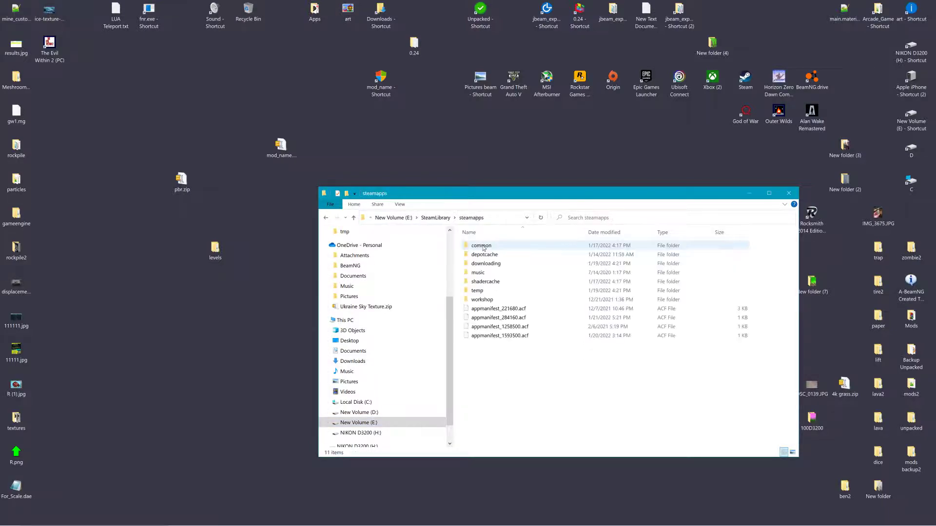
double_click(491, 247)
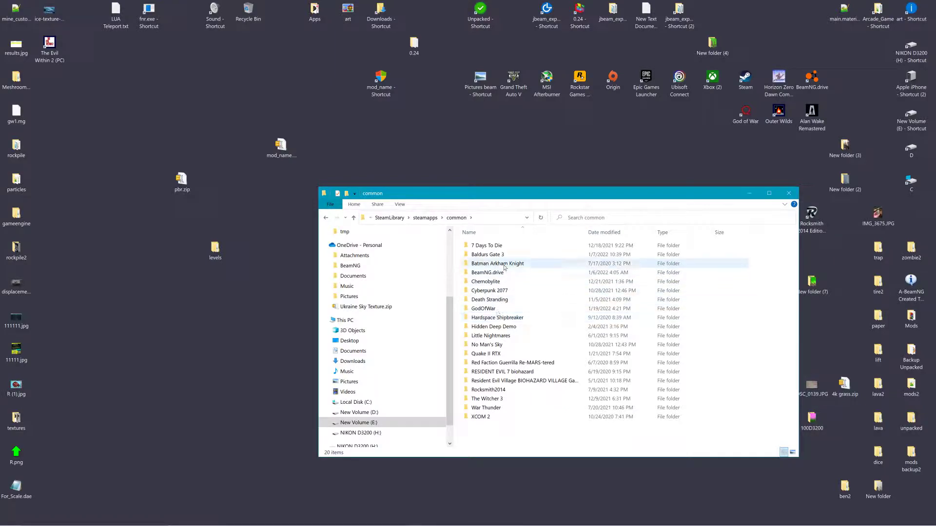
double_click(487, 272)
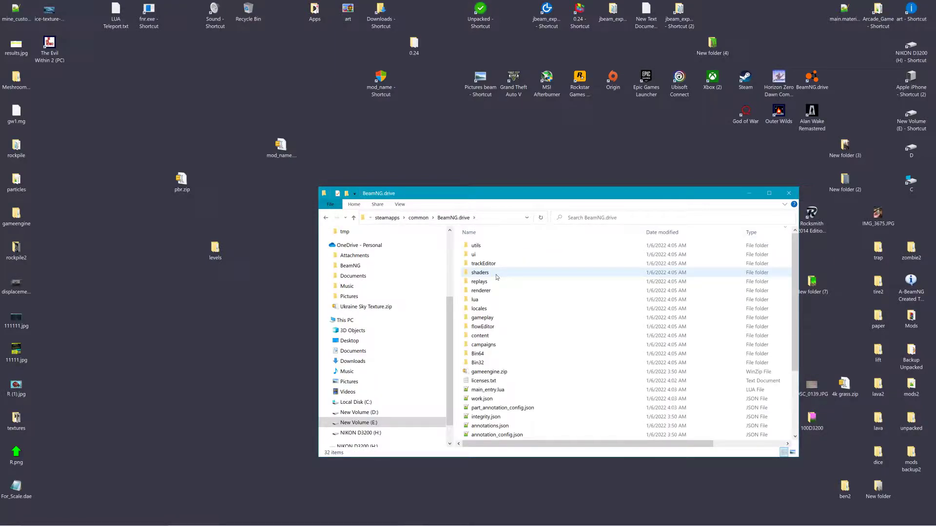
double_click(488, 335)
double_click(486, 245)
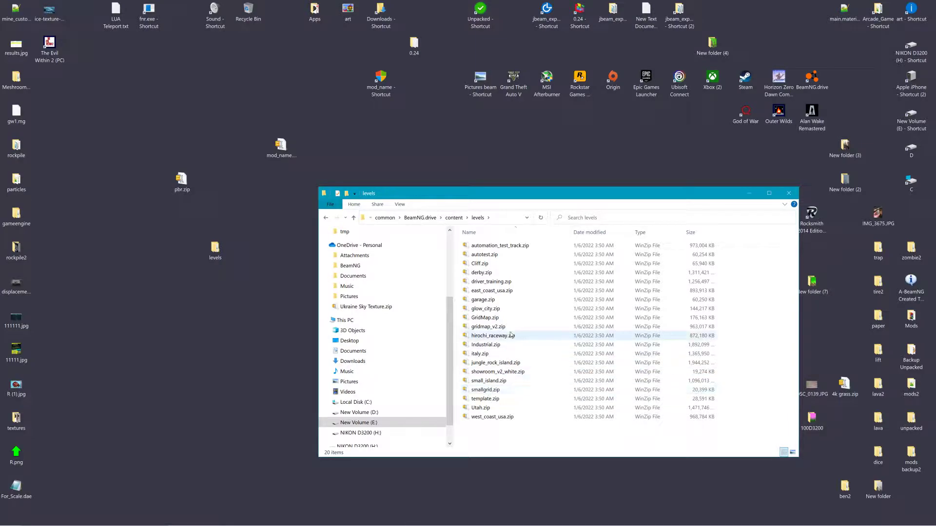
Extract jungle_rock_island.zip into its own folder on the desktop.
mouse_move(511, 334)
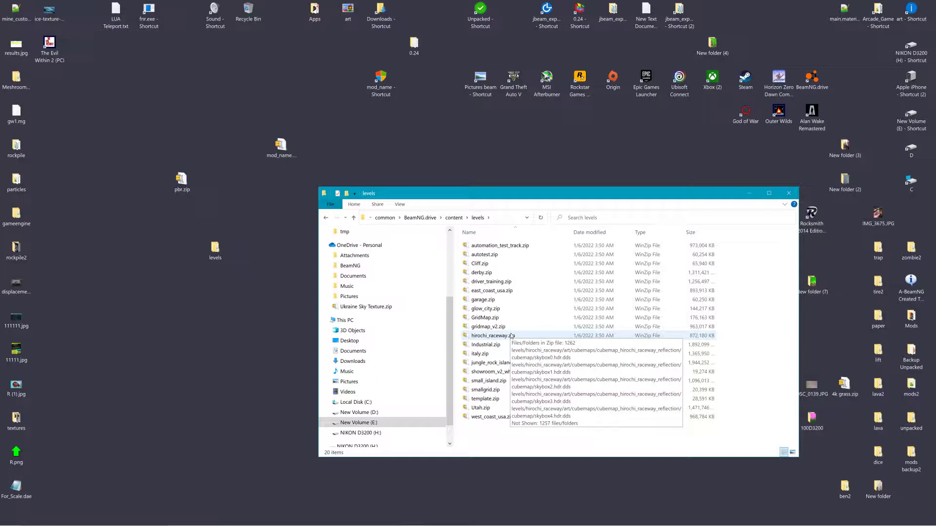
mouse_move(500, 367)
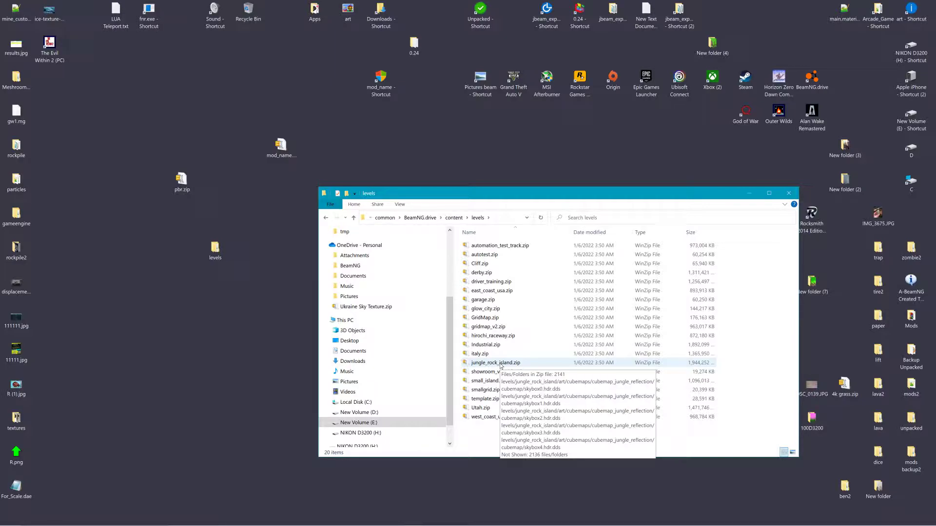
right_drag(501, 365, 234, 347)
click(303, 375)
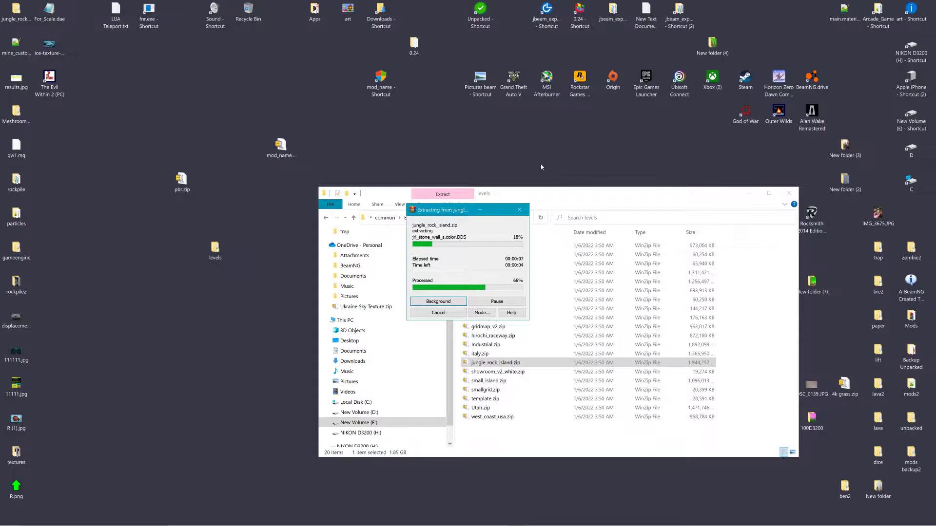
Close the game's levels folder window and move the extraction progress dialog slightly upward.
right_click(581, 193)
double_click(562, 192)
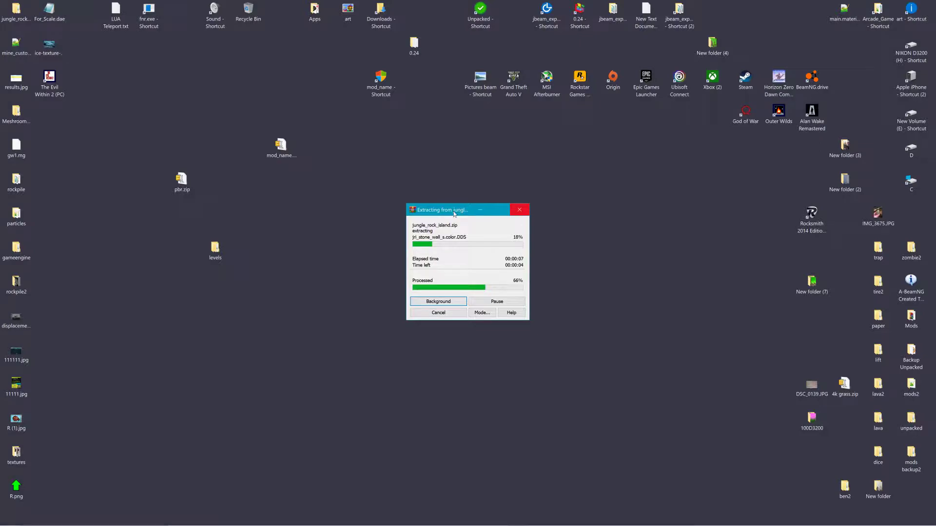
drag(454, 214, 454, 197)
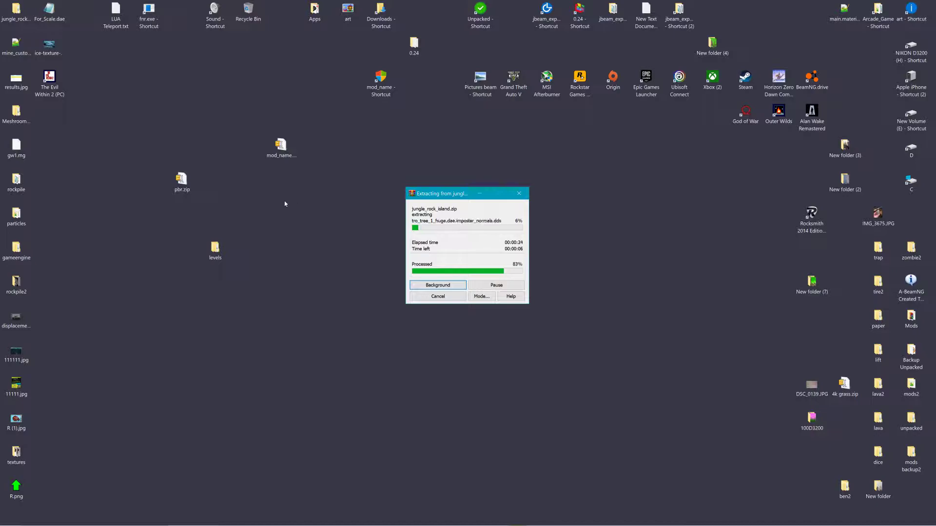
Look inside the desktop's levels folder and close it while the archive extracts.
click(217, 247)
double_click(218, 247)
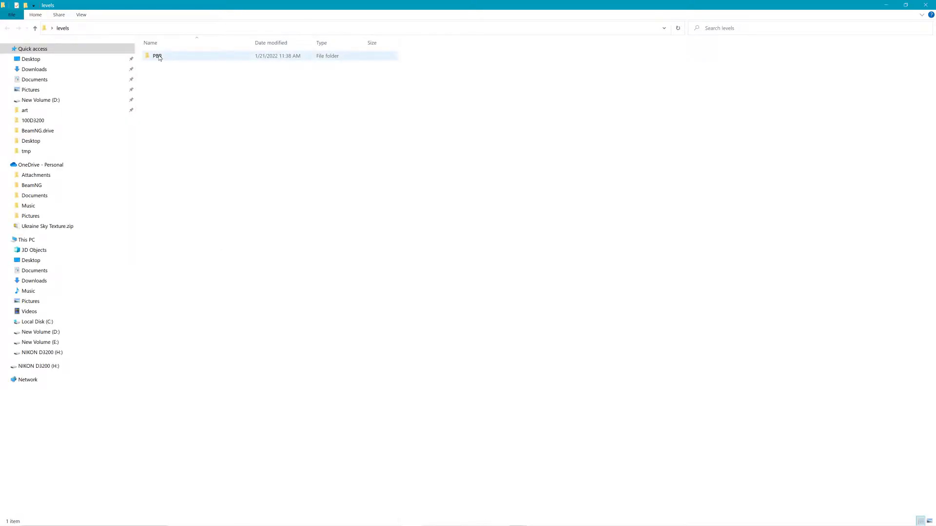
click(925, 5)
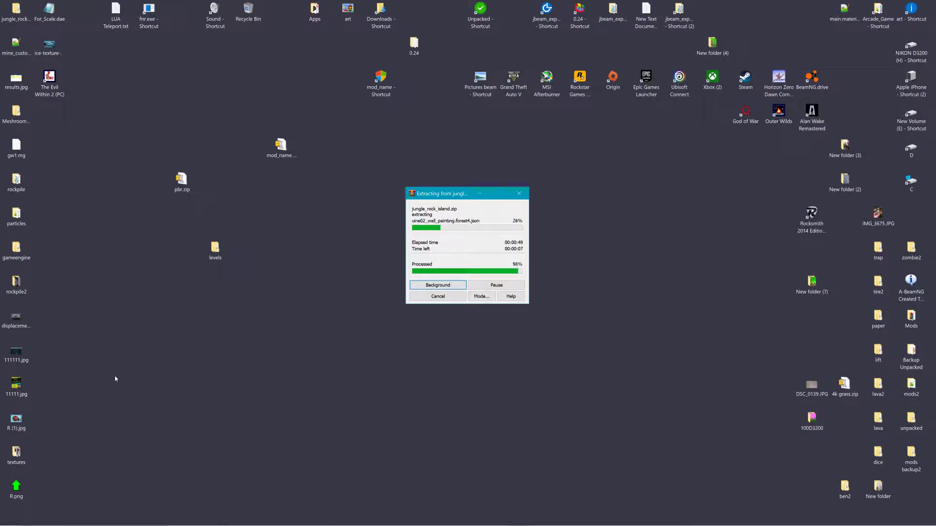
drag(439, 202, 592, 198)
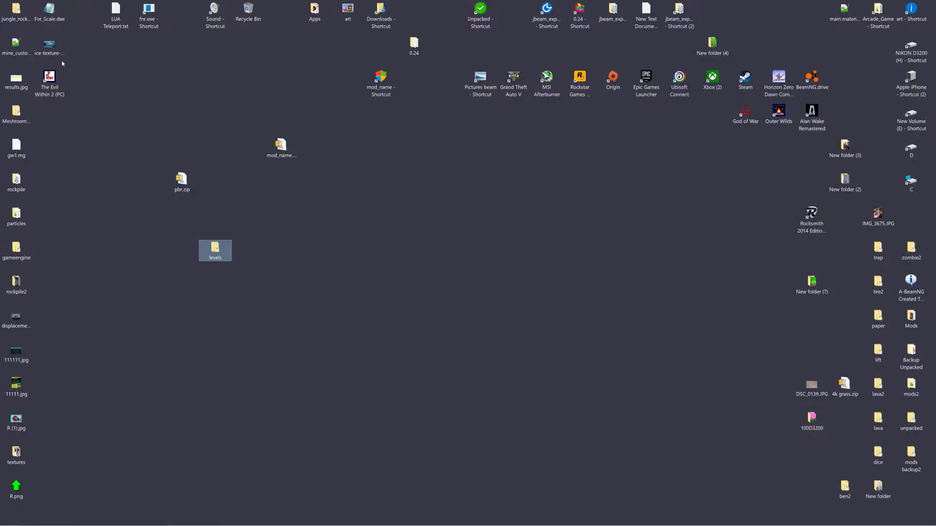
Open the art\terrains folder of the extracted jungle_rock_island level from the desktop.
double_click(16, 11)
double_click(170, 58)
double_click(171, 58)
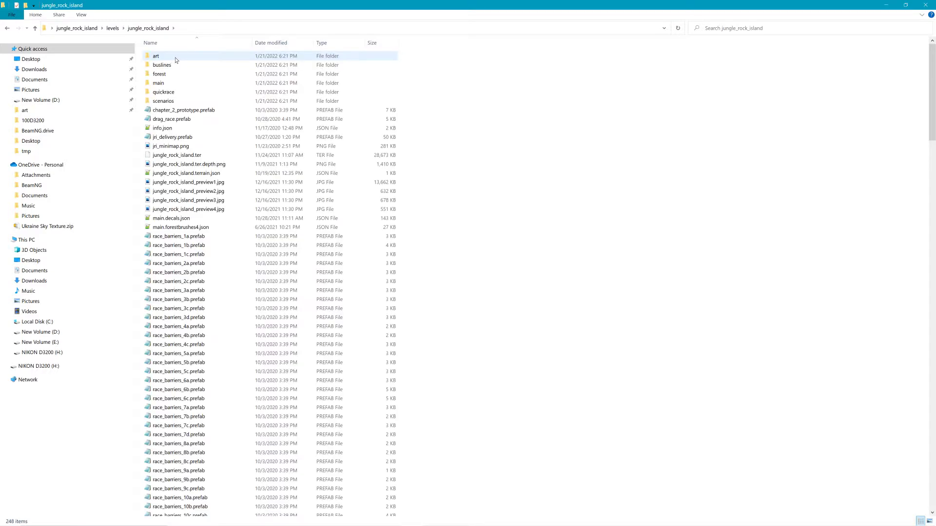
right_click(176, 58)
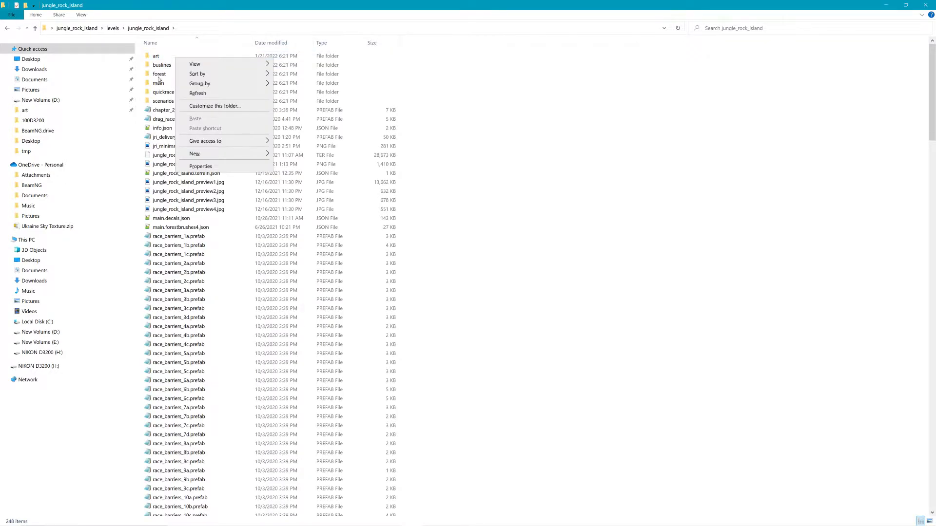
click(159, 55)
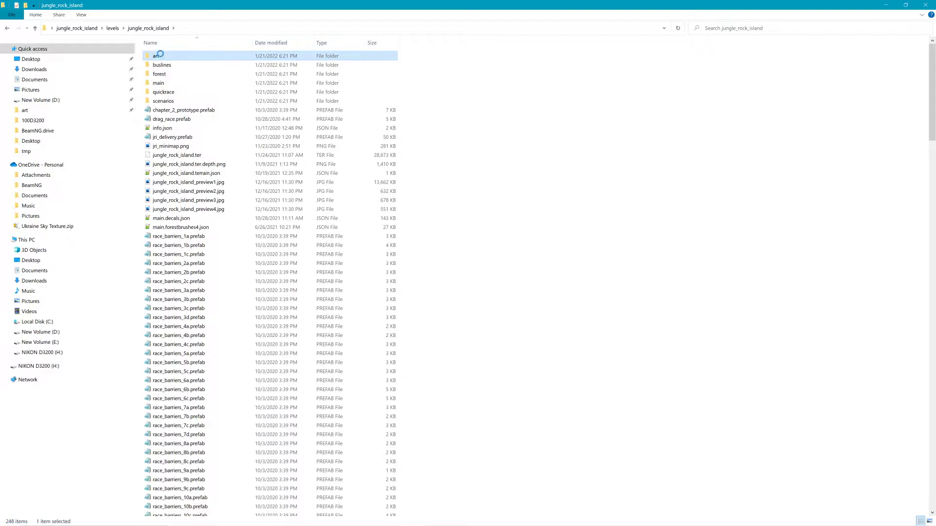
double_click(160, 55)
click(166, 129)
double_click(166, 129)
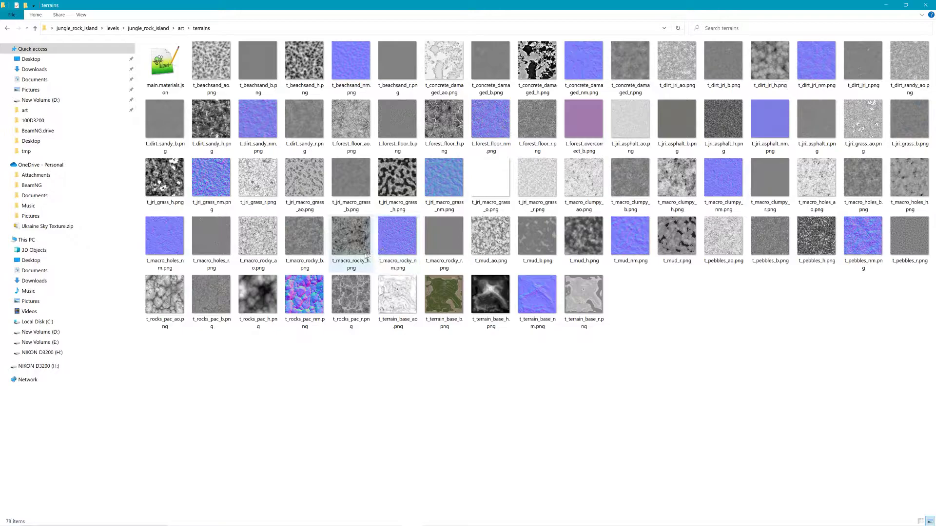
Open the terrains folder's main.materials.json in Notepad++ and close the missing dirtball file, gore.jbeam and shell.jbeam.
double_click(165, 76)
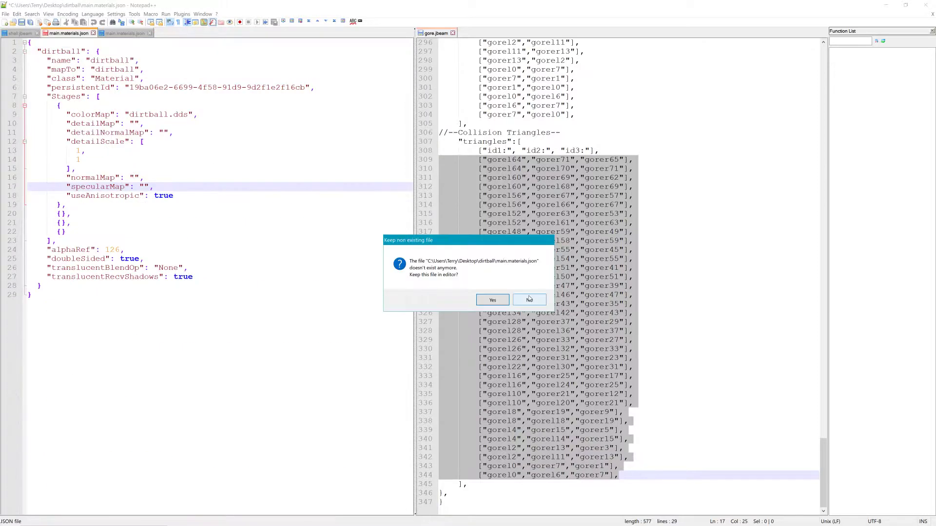
click(530, 301)
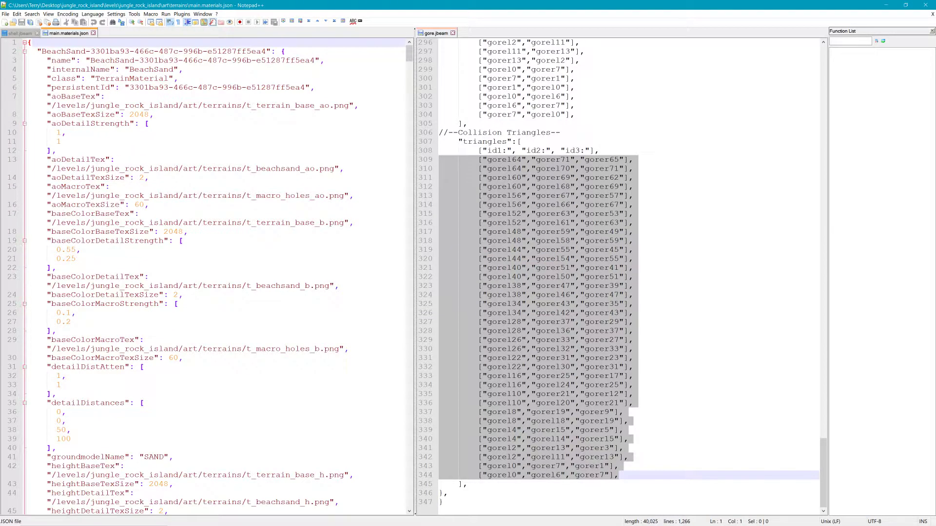
click(453, 33)
right_click(160, 51)
click(34, 35)
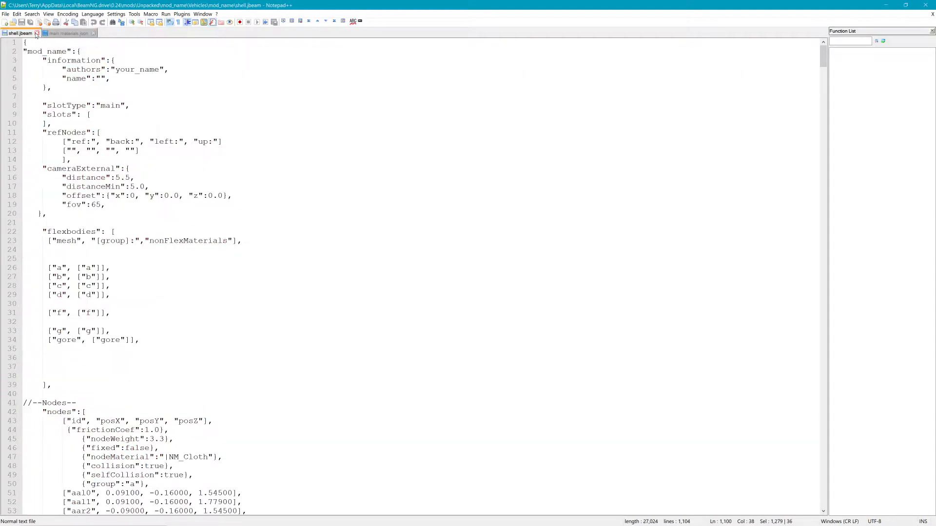
click(37, 34)
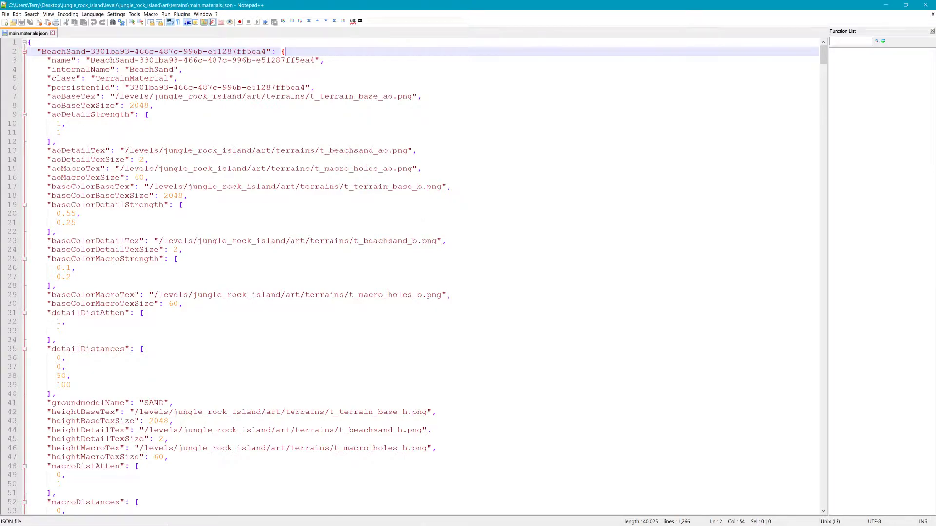
Examine the terrain material definitions in main.materials.json from BeachSand through Concrete and Dirt to Forest.
scroll(419, 275, down, 12)
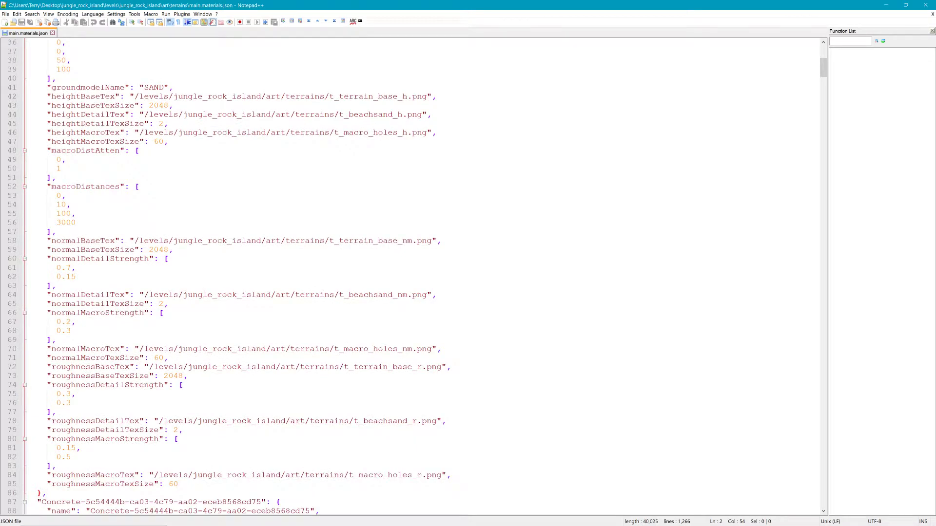
scroll(419, 276, down, 7)
scroll(420, 276, down, 8)
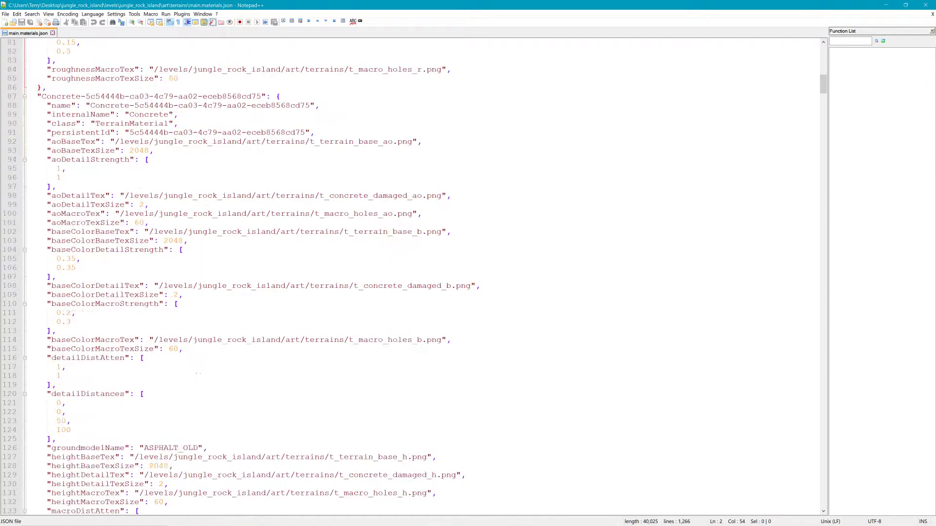
scroll(419, 275, down, 3)
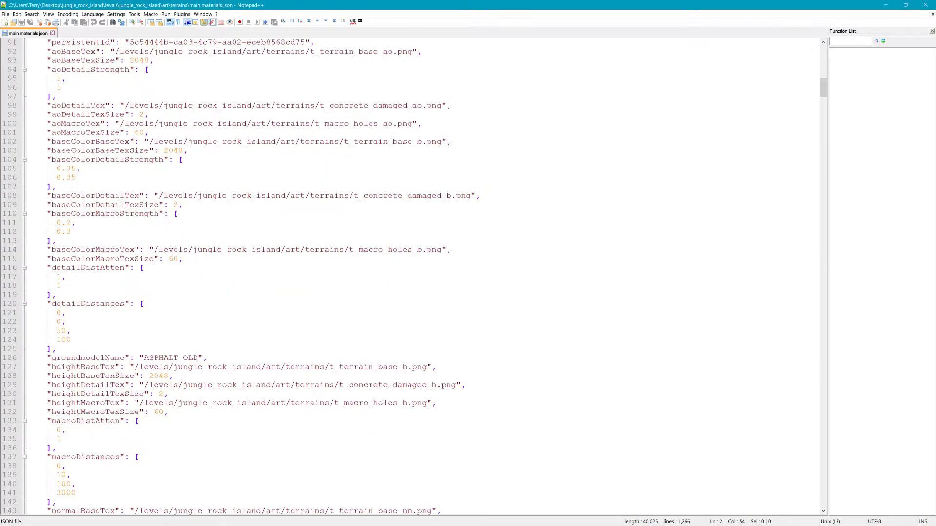
scroll(420, 275, down, 17)
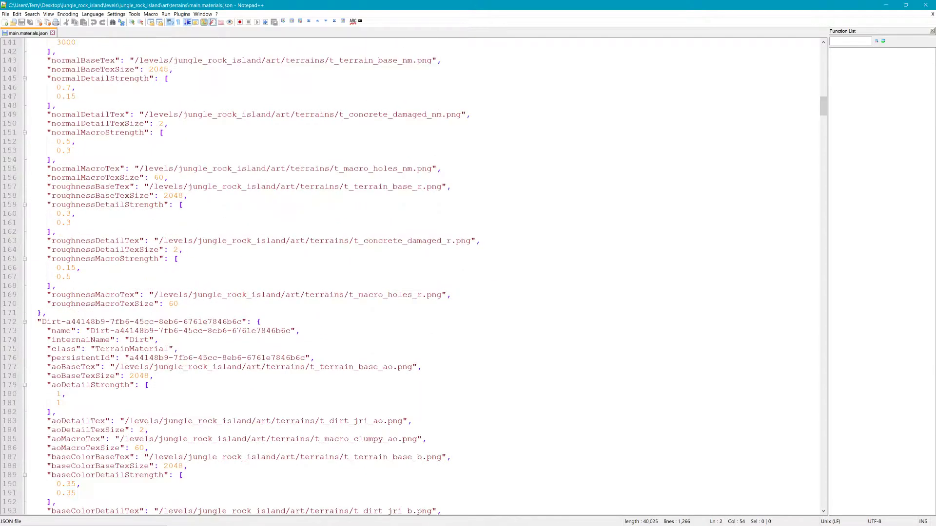
scroll(419, 275, down, 5)
scroll(419, 275, down, 10)
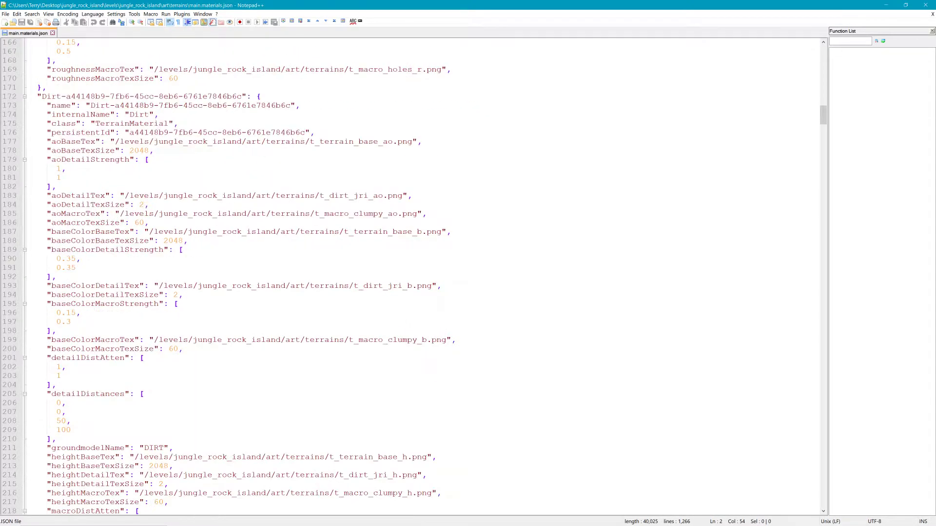
scroll(419, 276, down, 12)
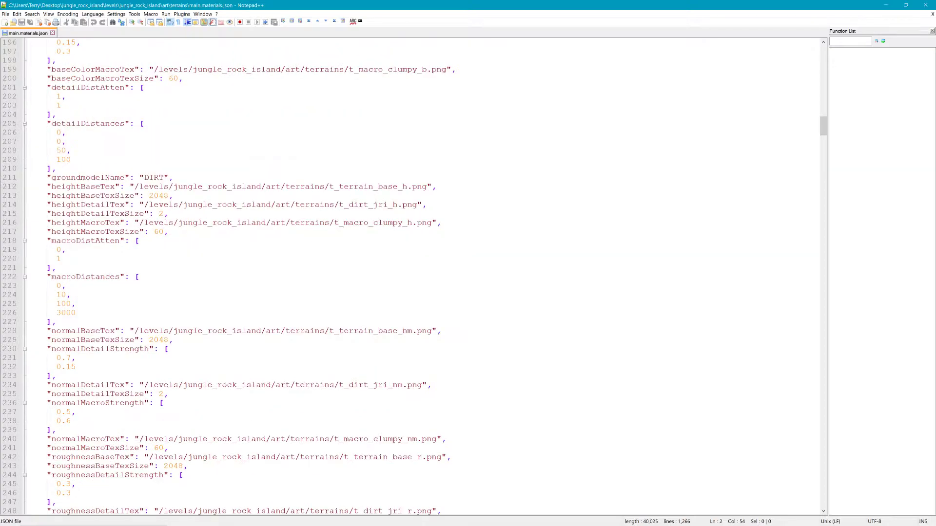
scroll(419, 275, down, 5)
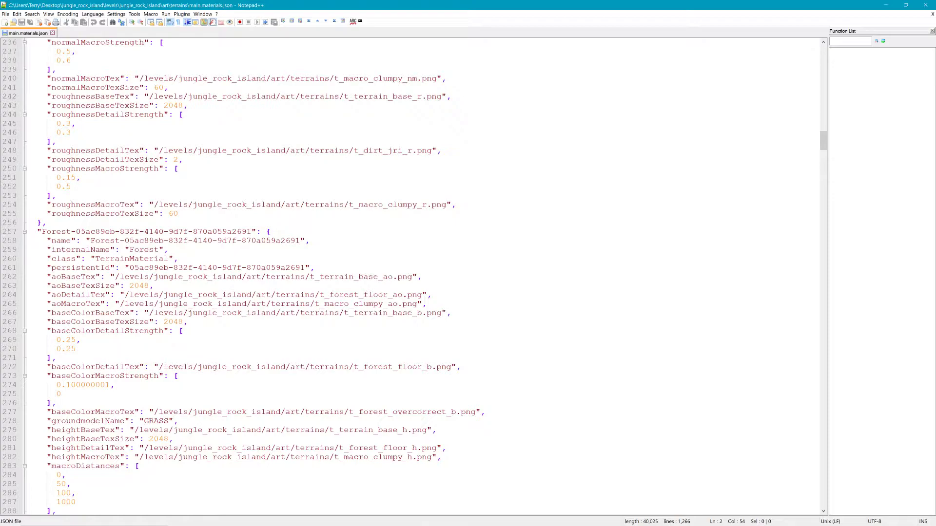
scroll(419, 275, down, 3)
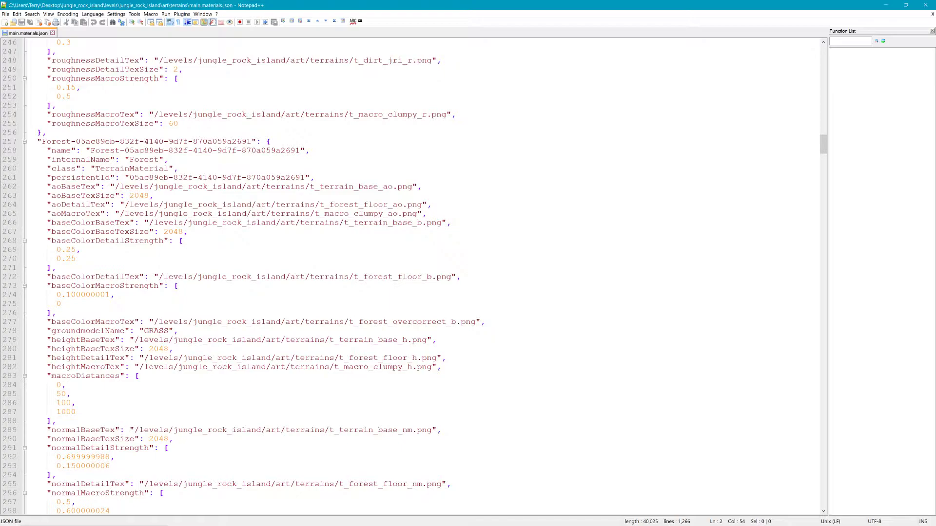
scroll(419, 275, down, 2)
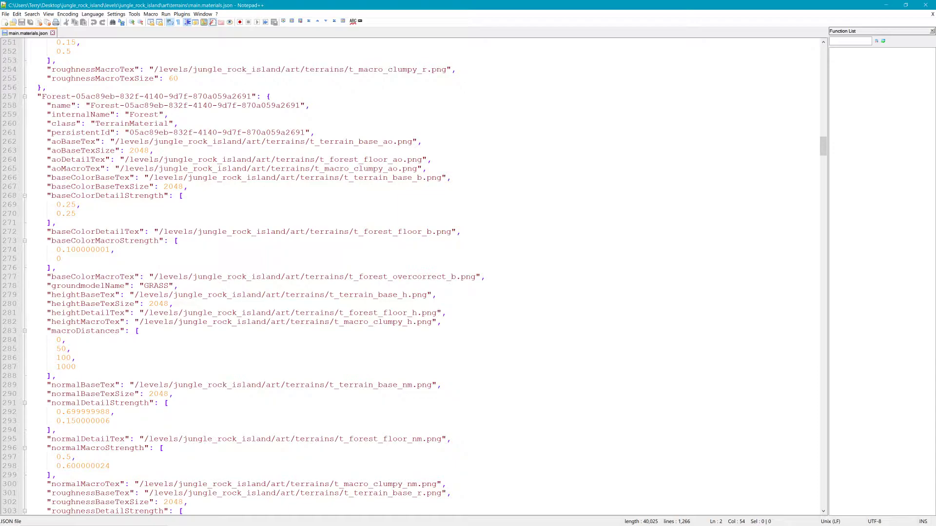
Copy the Forest terrain material definition from its opening name line through its roughnessMacroTex line.
drag(37, 96, 140, 331)
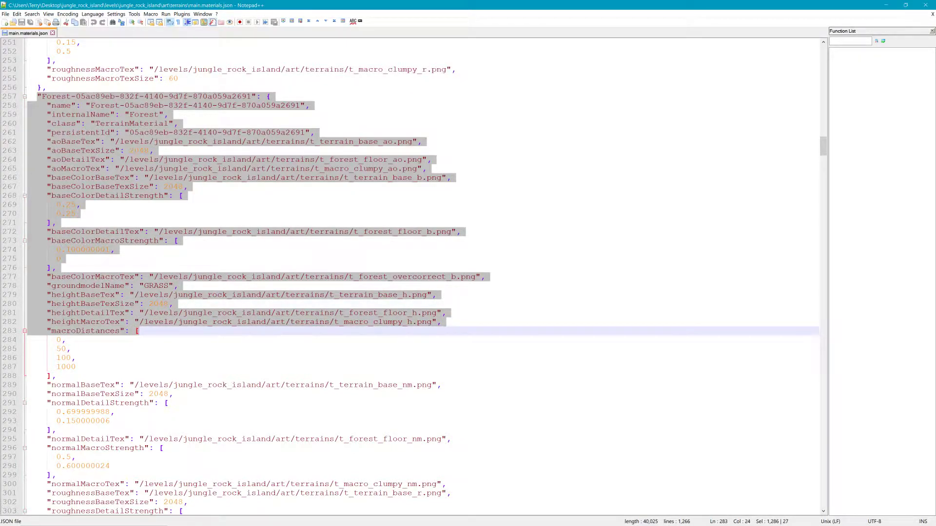
scroll(446, 331, down, 4)
drag(445, 331, 451, 411)
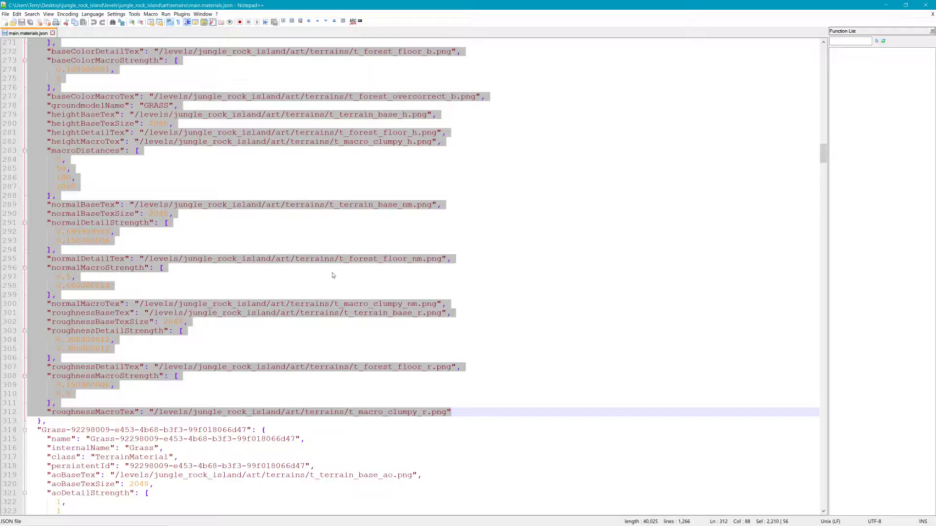
right_click(211, 135)
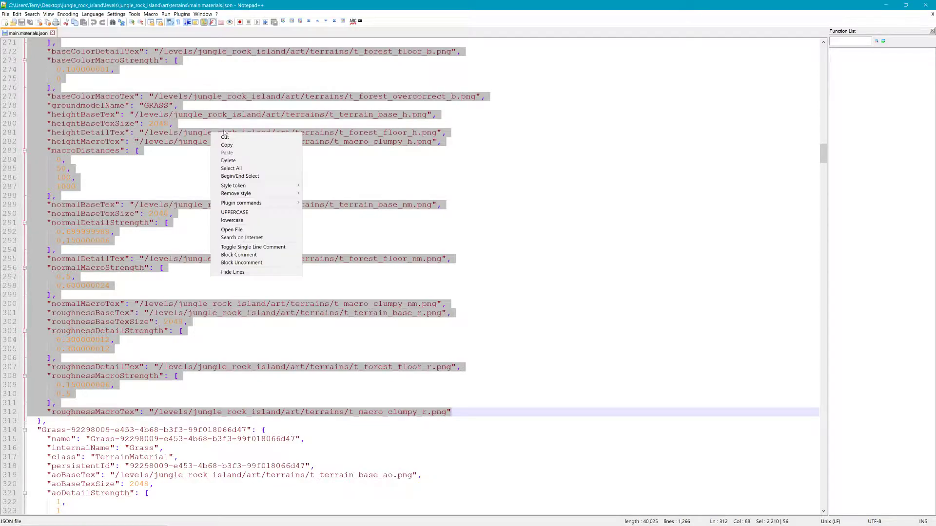
click(232, 144)
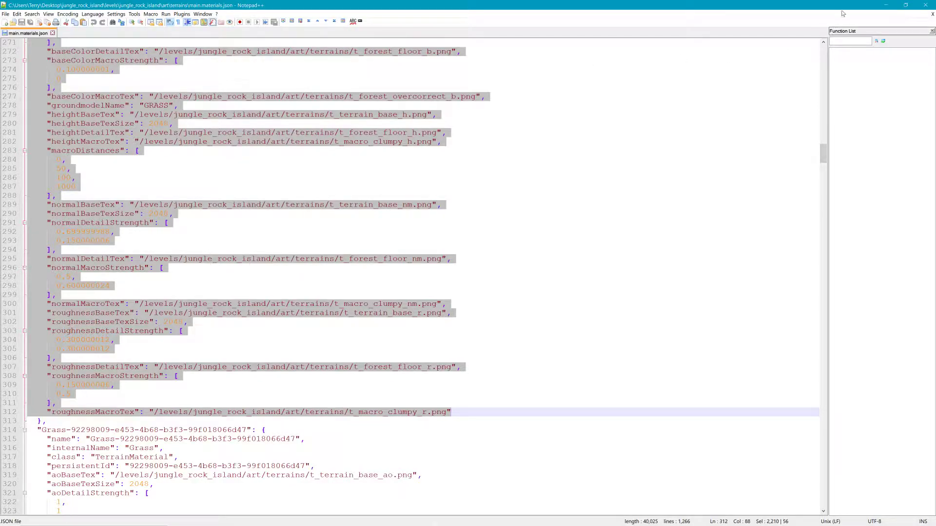
Minimize Notepad++, shrink the terrains folder window and create a new text document on the desktop.
click(886, 5)
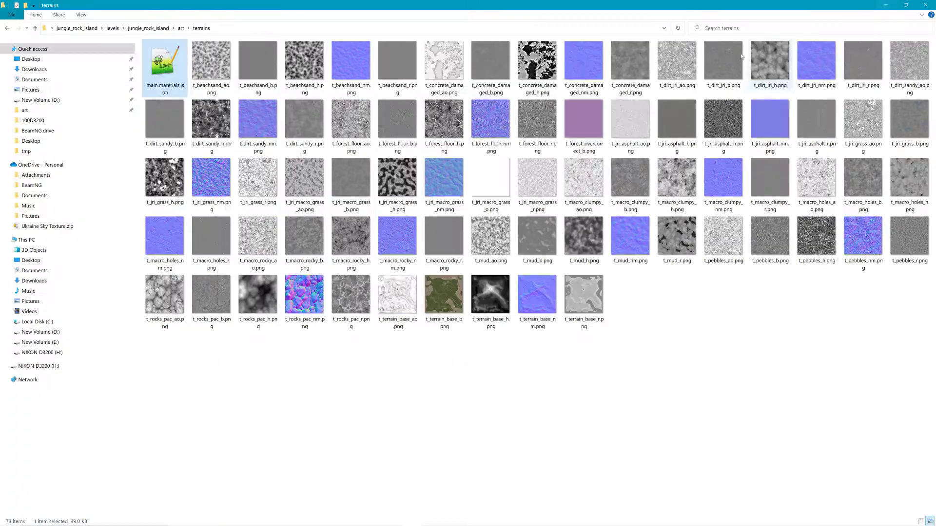
click(906, 5)
right_click(630, 131)
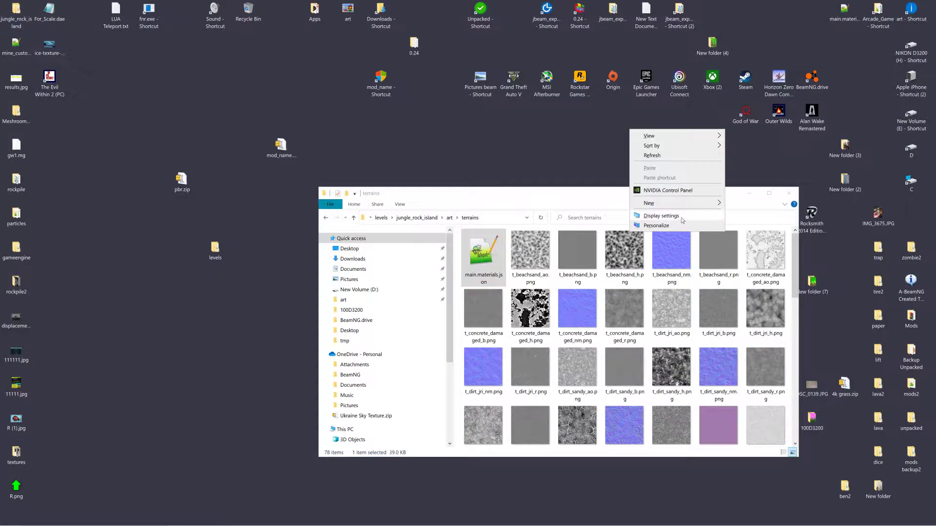
mouse_move(688, 203)
click(755, 245)
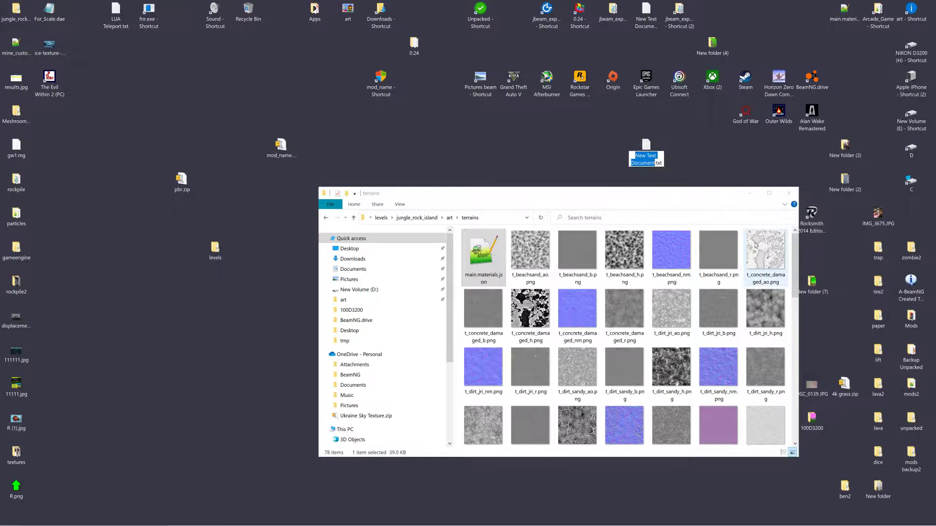
Open the new text document and paste the copied Forest terrain material definition into it.
click(647, 148)
double_click(647, 147)
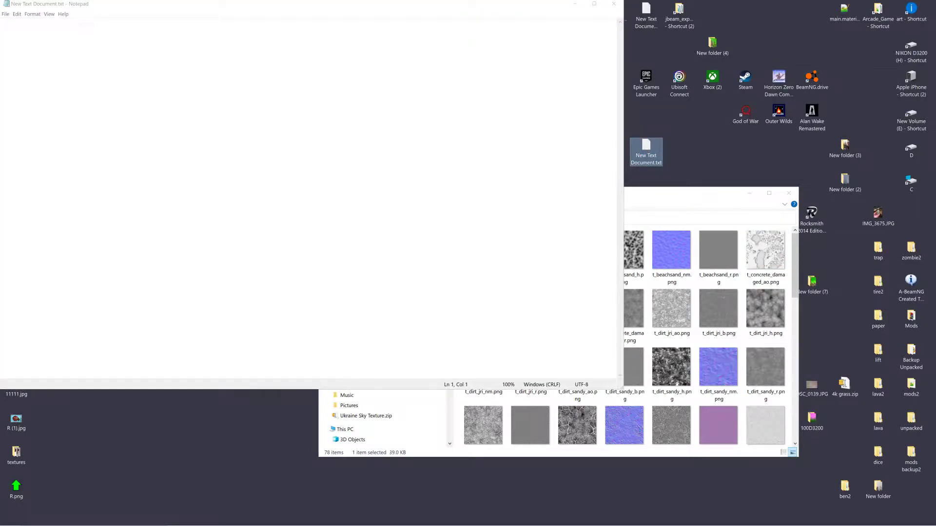
key(ctrl+v)
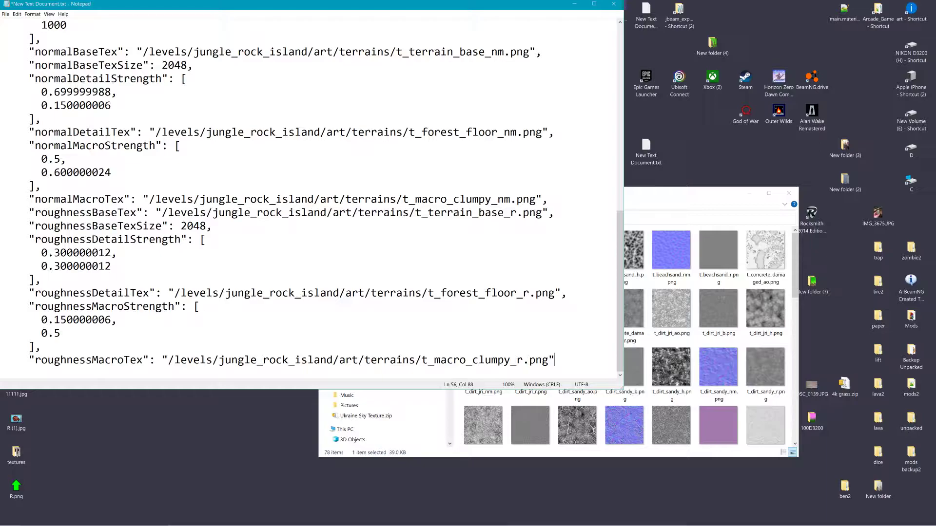
scroll(311, 195, up, 8)
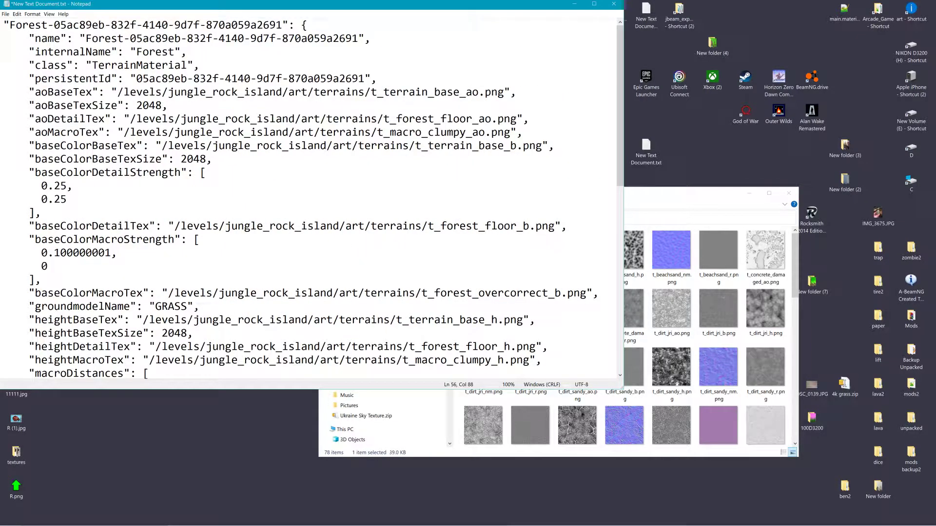
scroll(312, 195, down, 10)
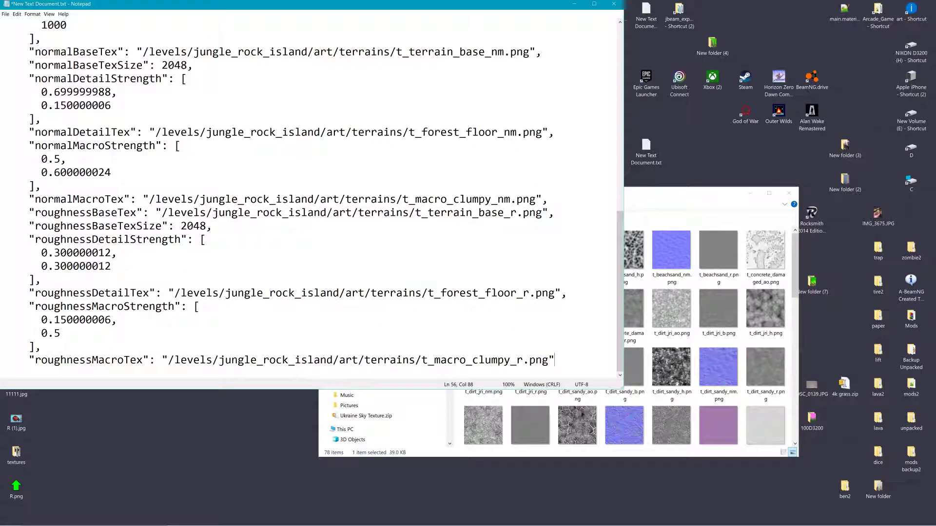
scroll(312, 195, up, 10)
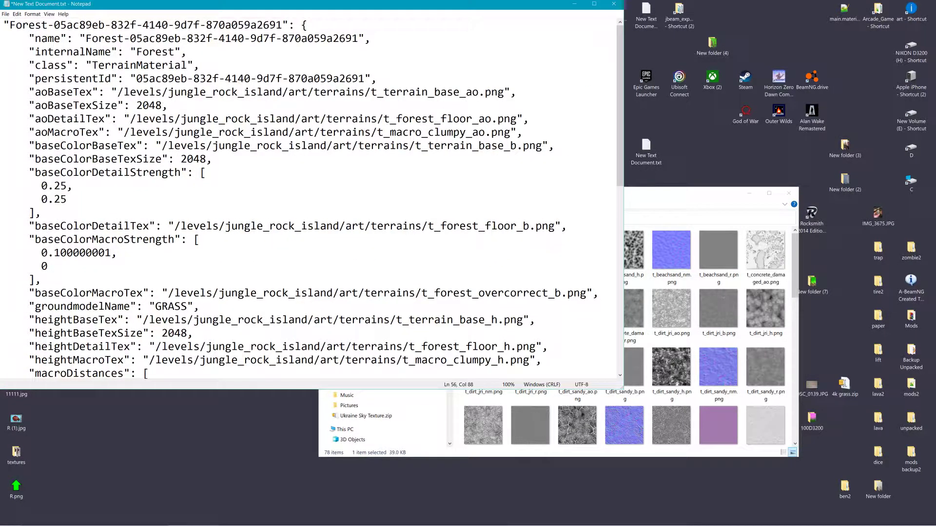
Highlight the aoDetailTex file name in the text document and copy all PNG textures from jungle_rock_island's terrains folder, excluding main.materials.json.
click(640, 193)
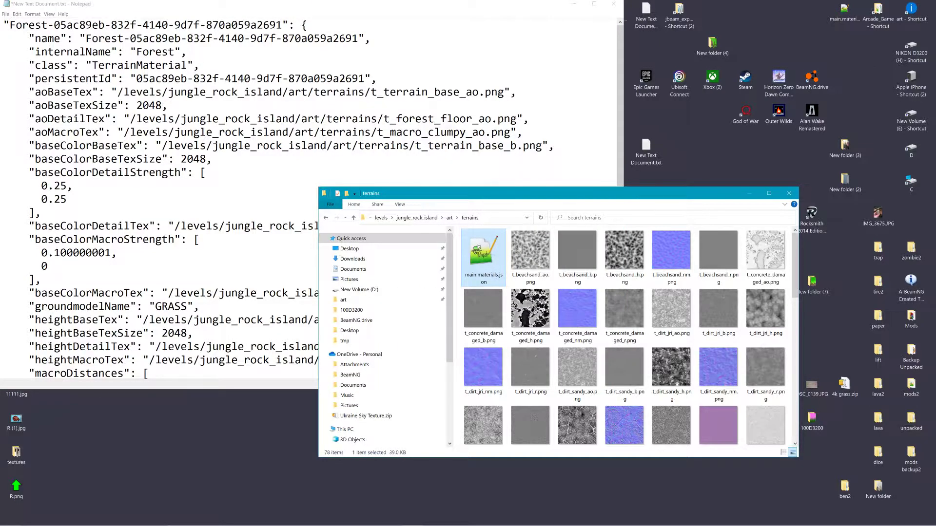
drag(384, 118, 484, 119)
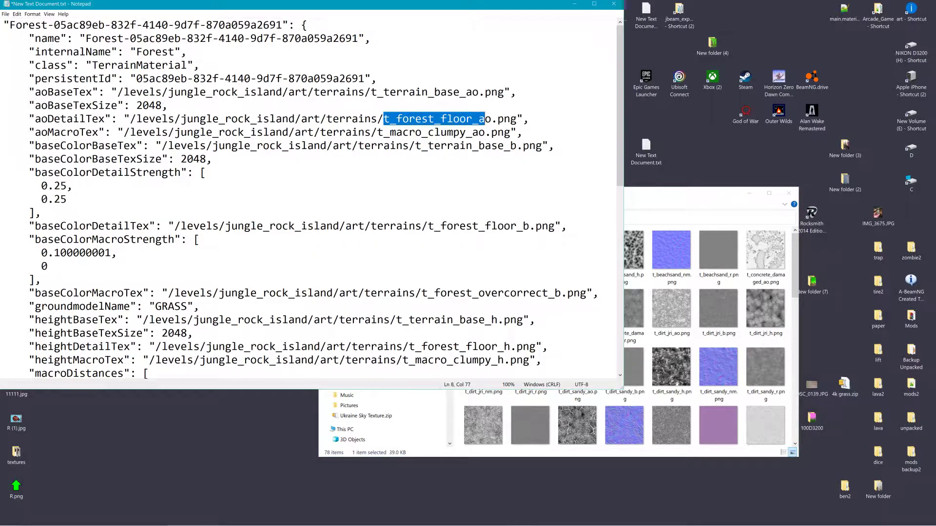
click(678, 200)
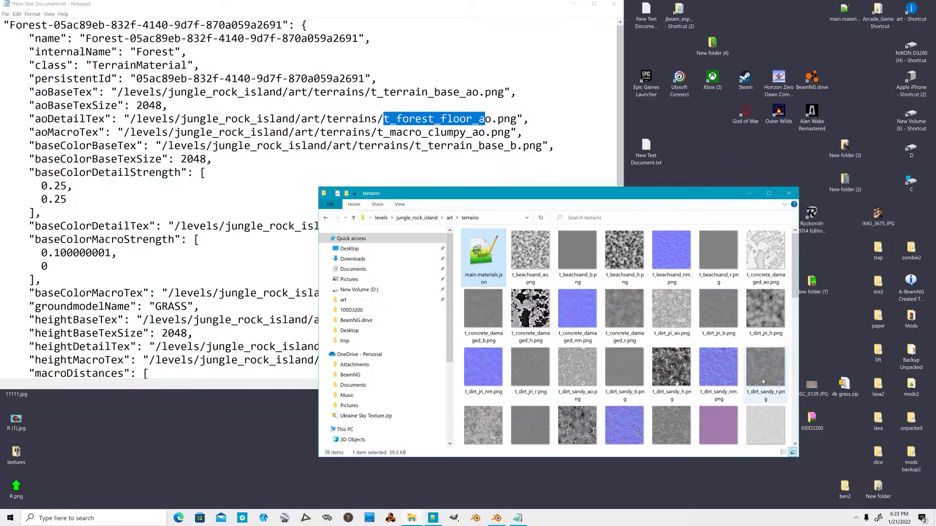
scroll(754, 358, down, 5)
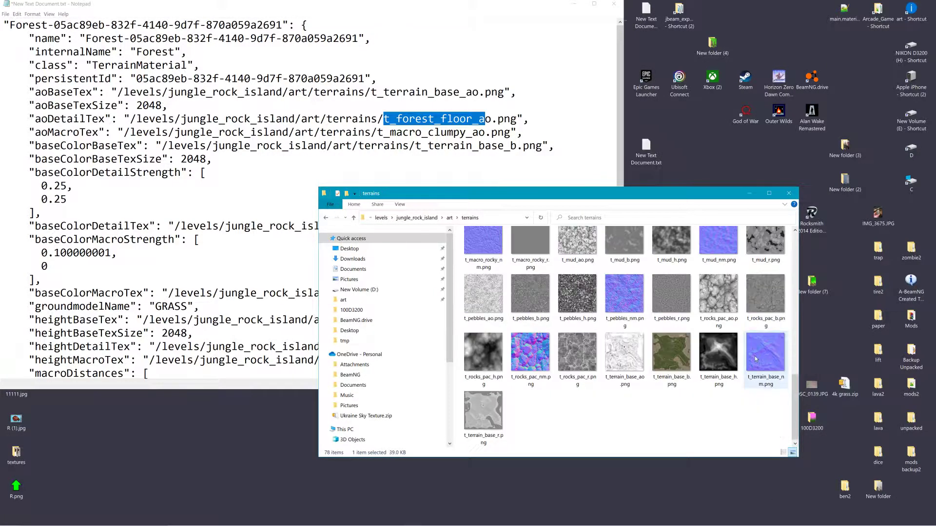
click(496, 418)
scroll(527, 277, up, 10)
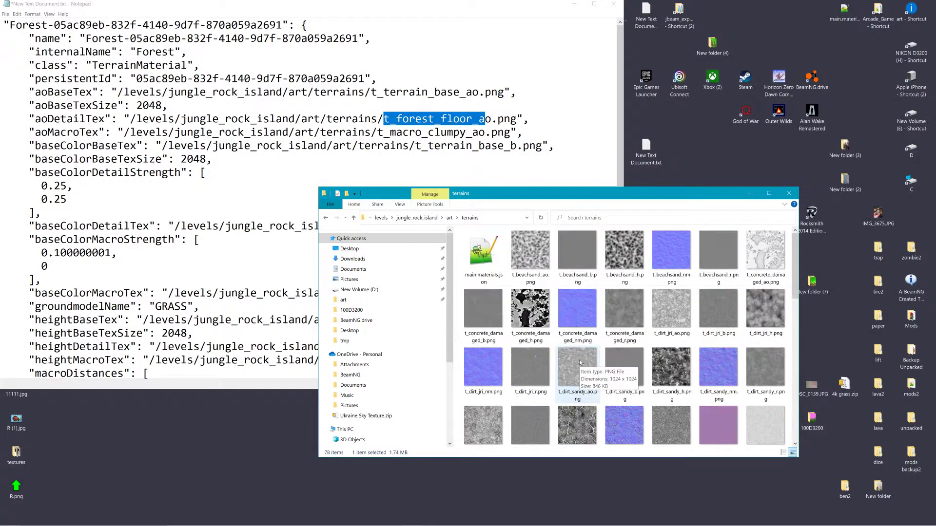
shift+click(526, 259)
right_click(530, 257)
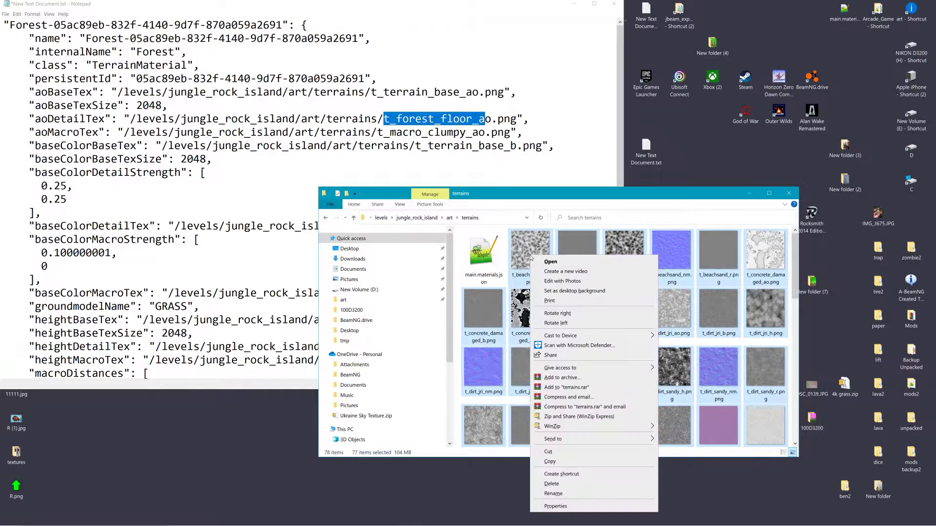
click(575, 461)
Check the combined file properties of the selected terrain textures and close the properties without changes.
right_click(685, 266)
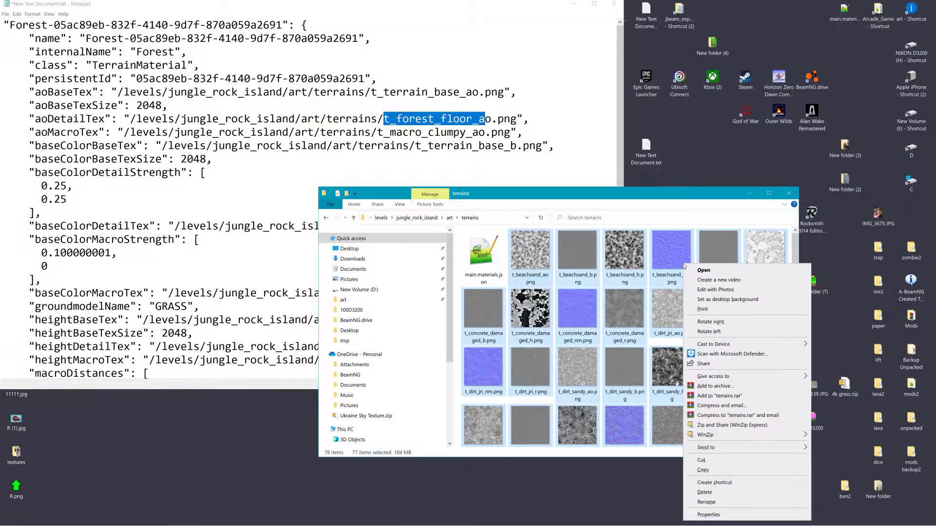
click(708, 515)
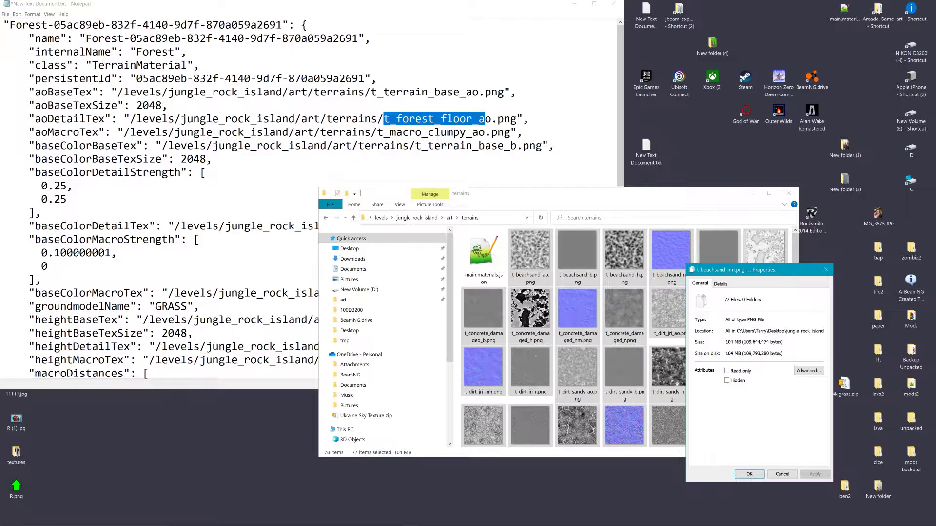
click(781, 474)
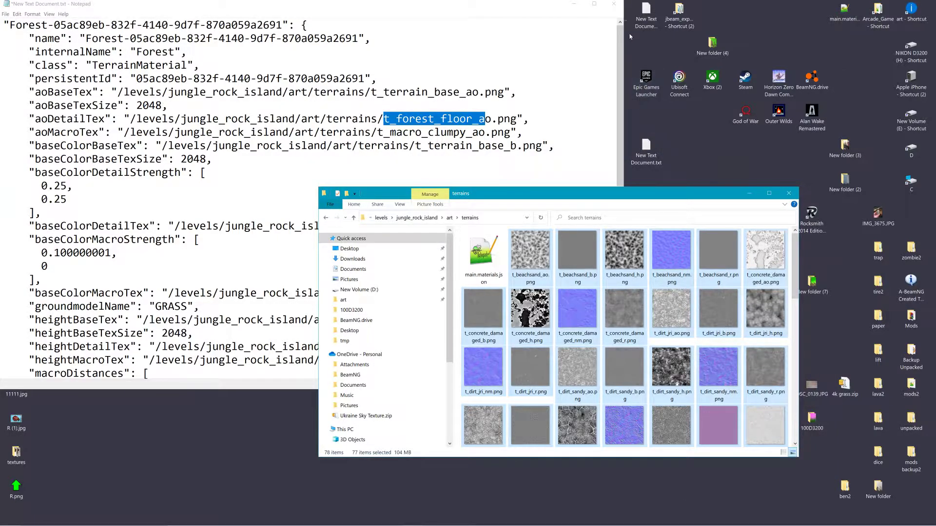
Move the text document window aside and open levels\PBR\art\terrains in the BeamNG.drive 0.24 user folder.
drag(534, 10, 364, 29)
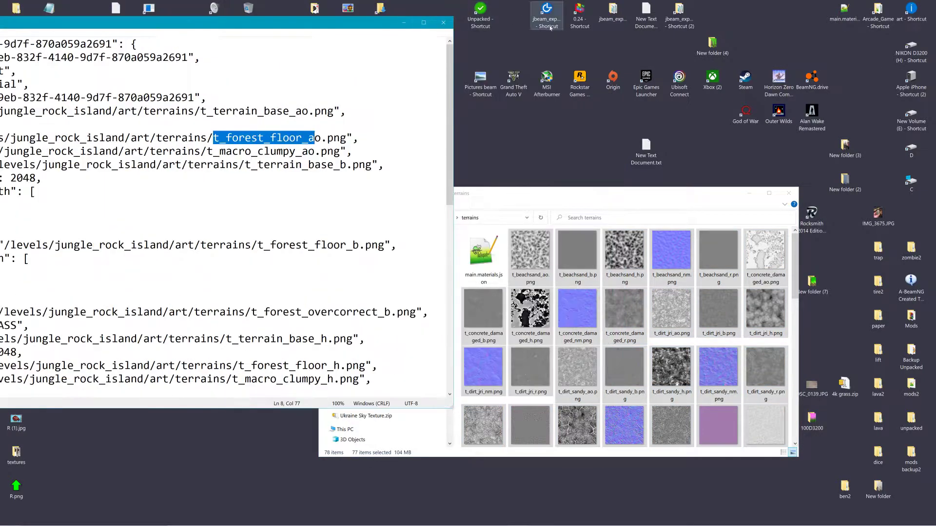
double_click(578, 22)
double_click(176, 94)
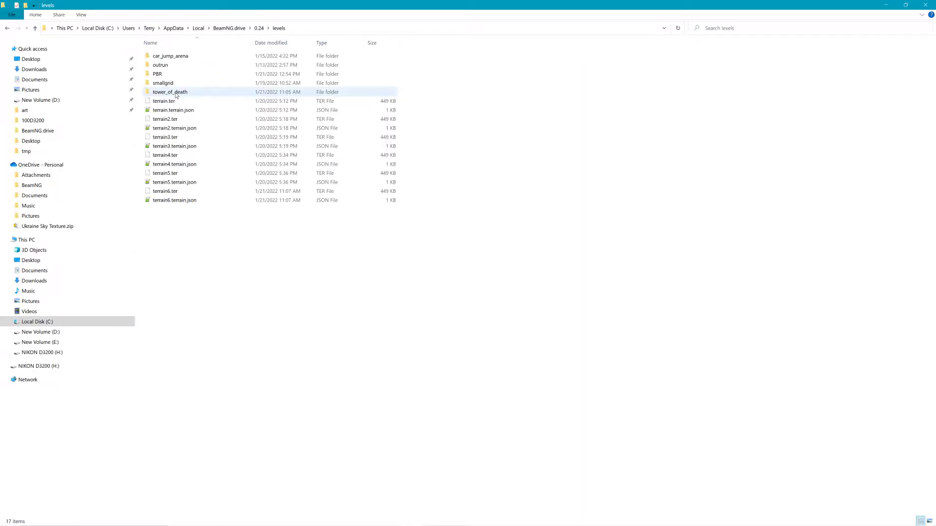
double_click(158, 74)
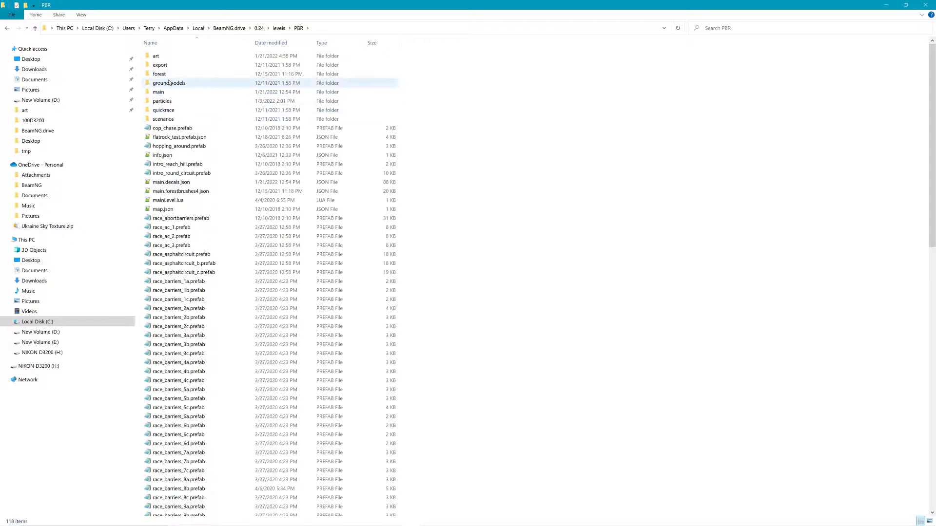
double_click(161, 57)
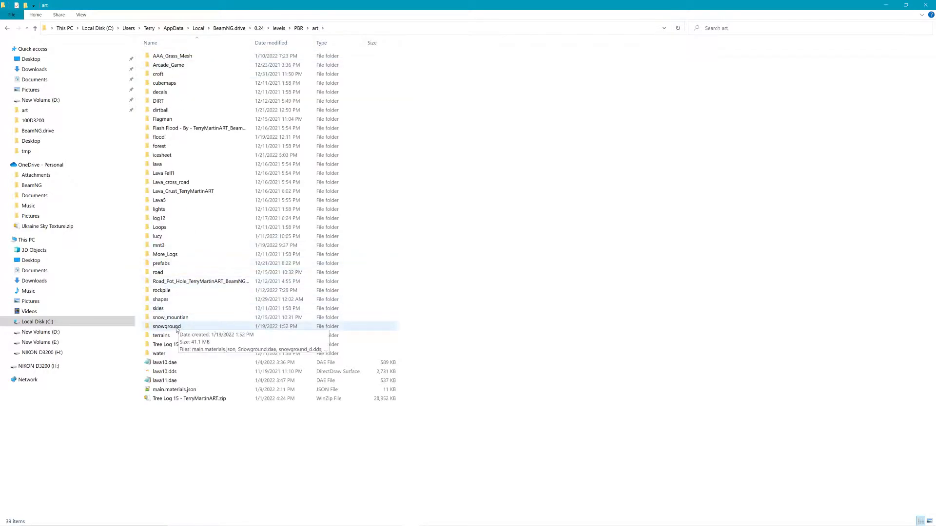
double_click(161, 335)
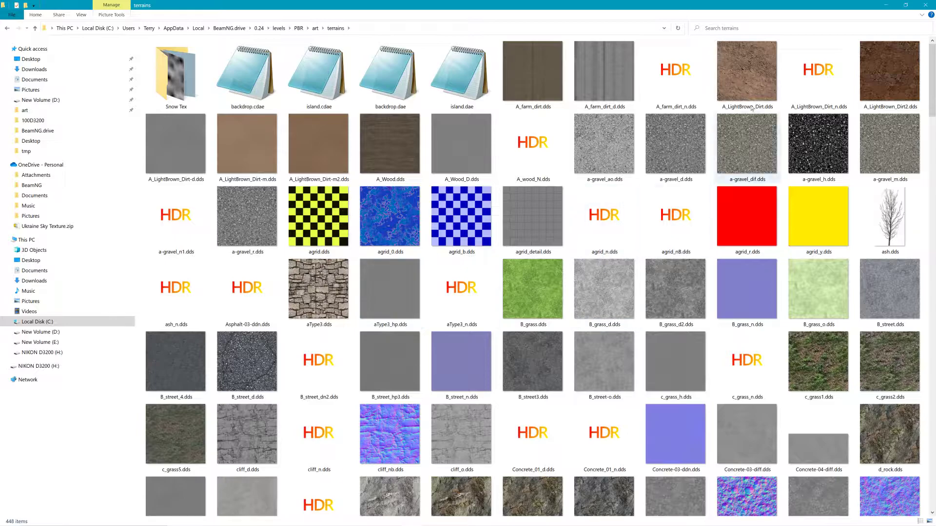
Paste the copied textures into the PBR level's terrains folder, skipping files with the same names, and restore the folder window's smaller size.
scroll(819, 78, down, 20)
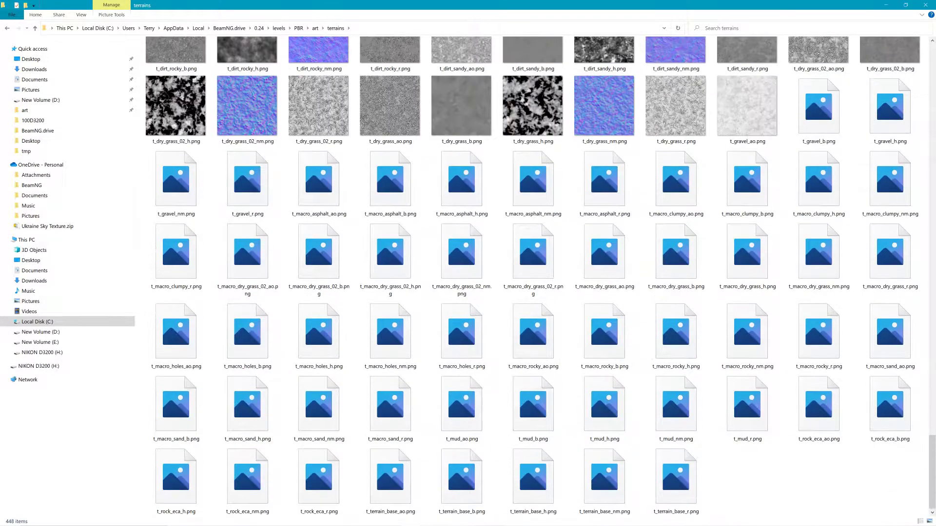
right_click(785, 351)
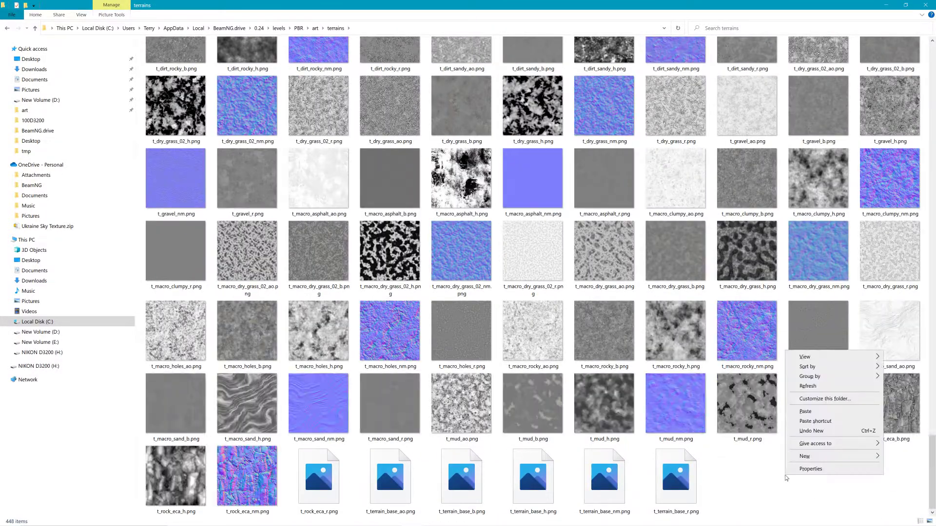
click(806, 411)
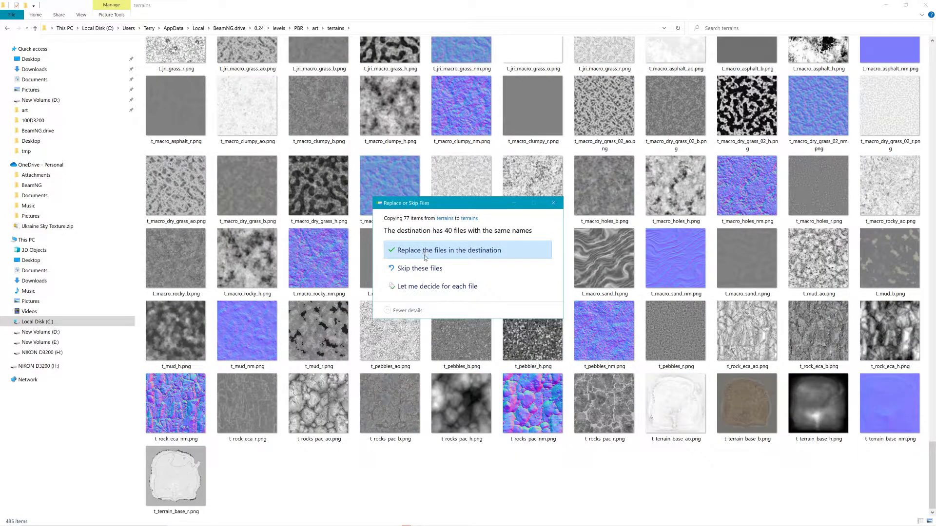
click(426, 266)
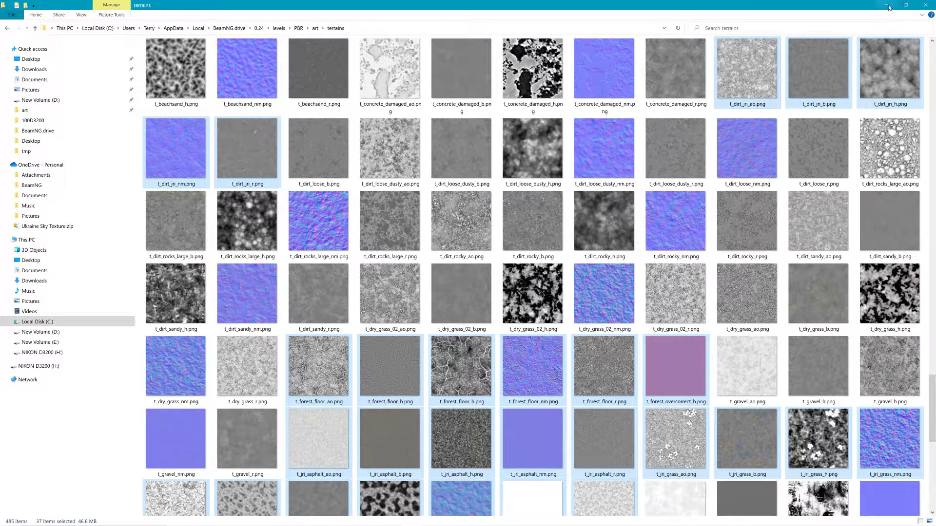
click(905, 7)
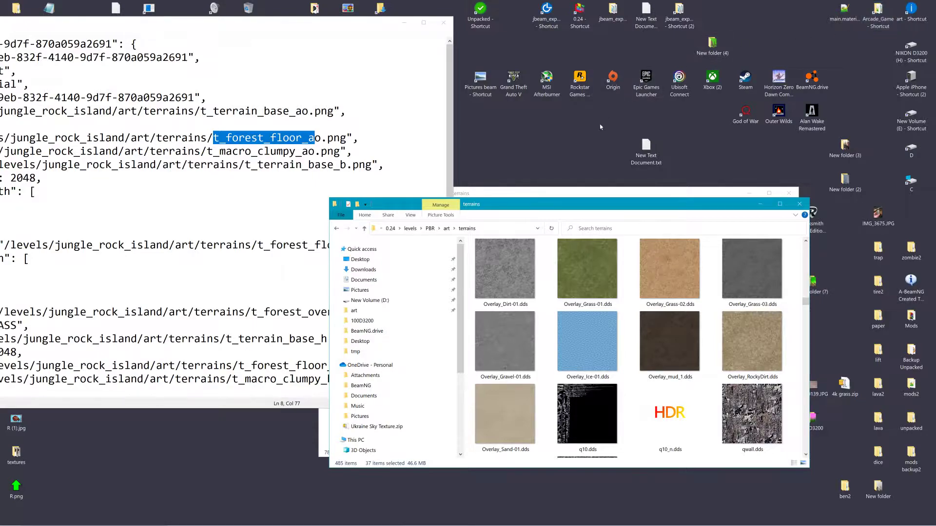
Launch BeamNG.drive and start Freeroam on the PBR level at the default spawn_north spawn point.
mouse_move(547, 525)
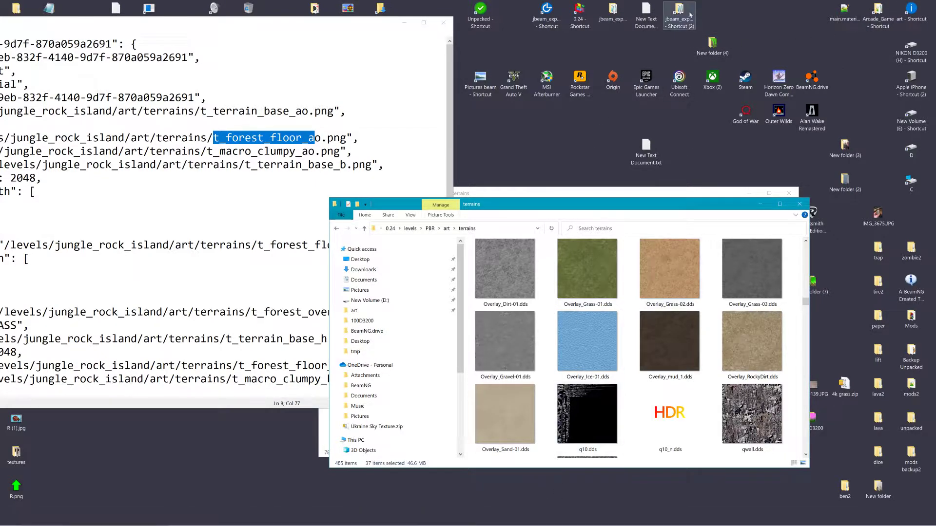
click(812, 79)
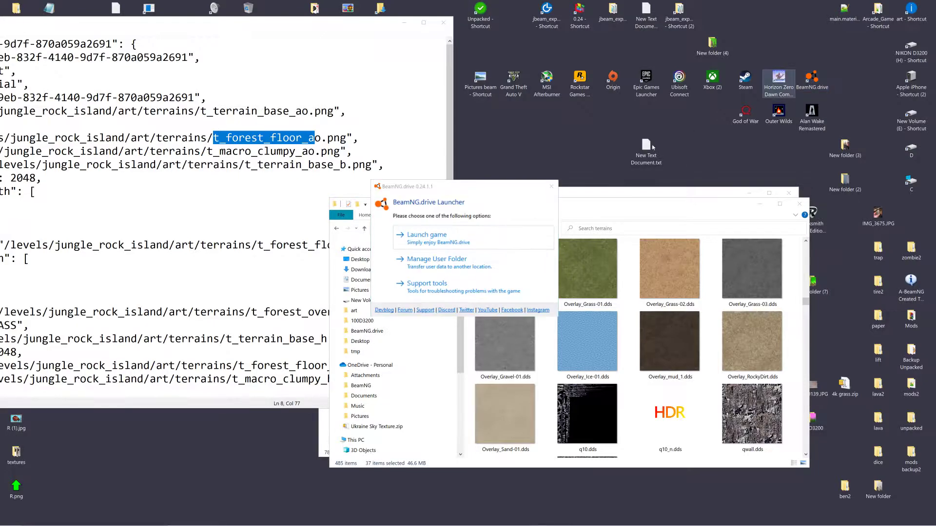
click(439, 236)
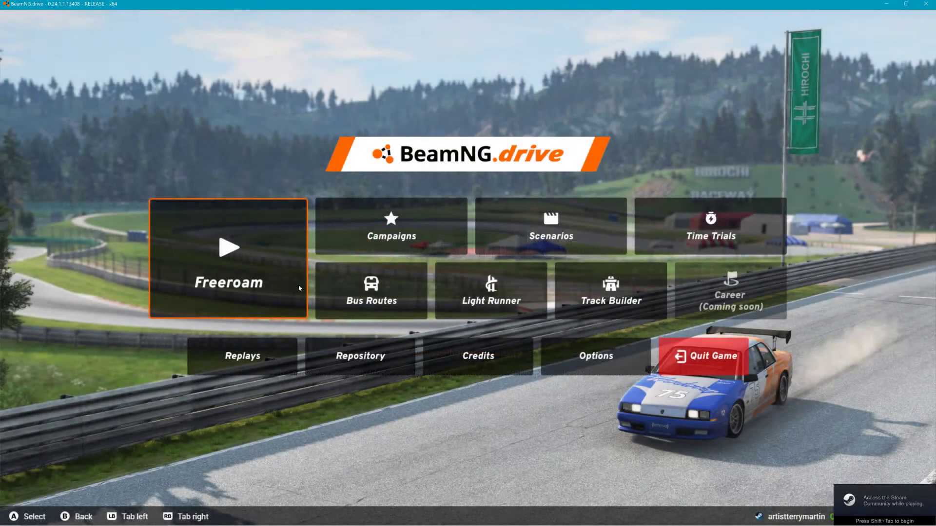
click(234, 262)
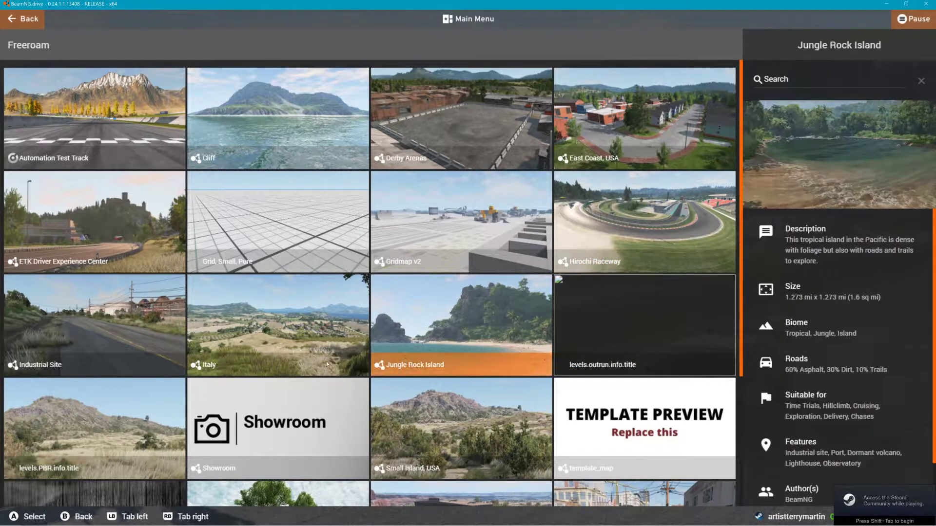
click(125, 449)
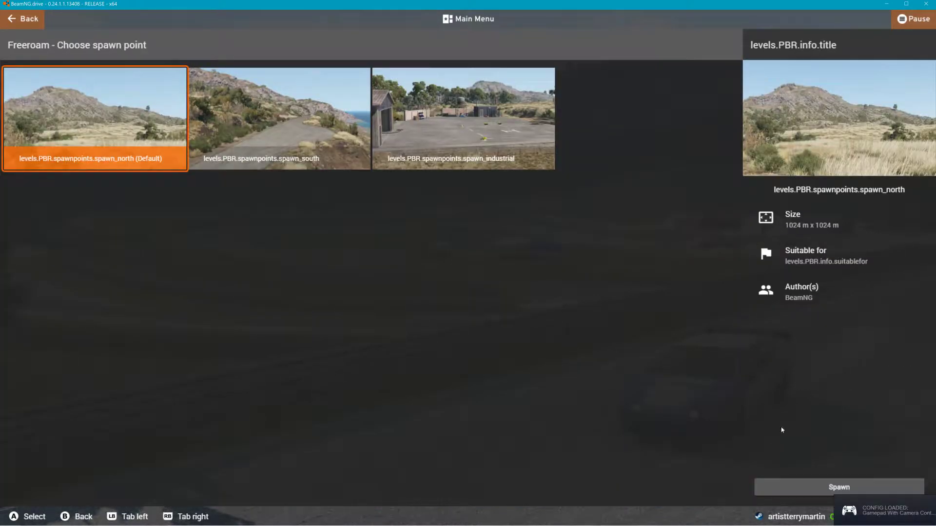
click(804, 493)
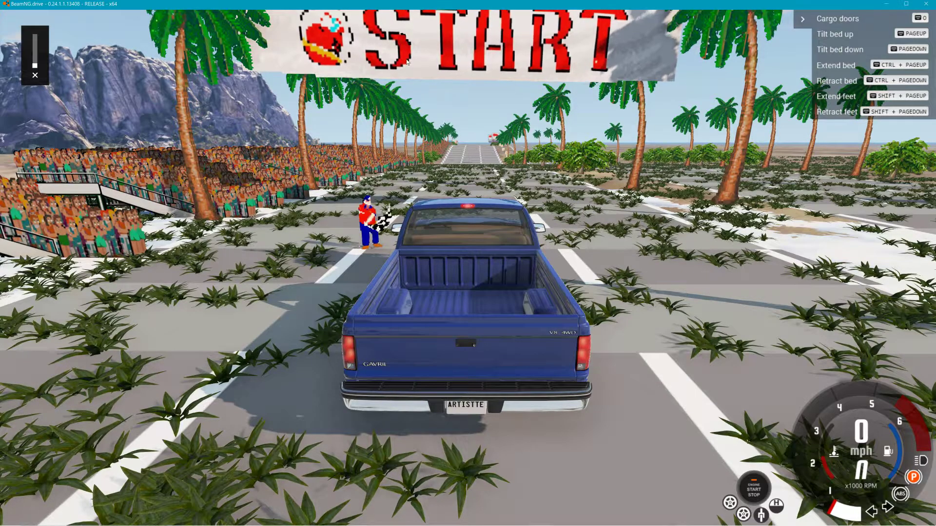
Open the World Editor, fly the camera to open sandy ground and activate the terrain editing mode.
key(F11)
right_drag(431, 183, 594, 146)
key(w)
right_drag(472, 110, 472, 125)
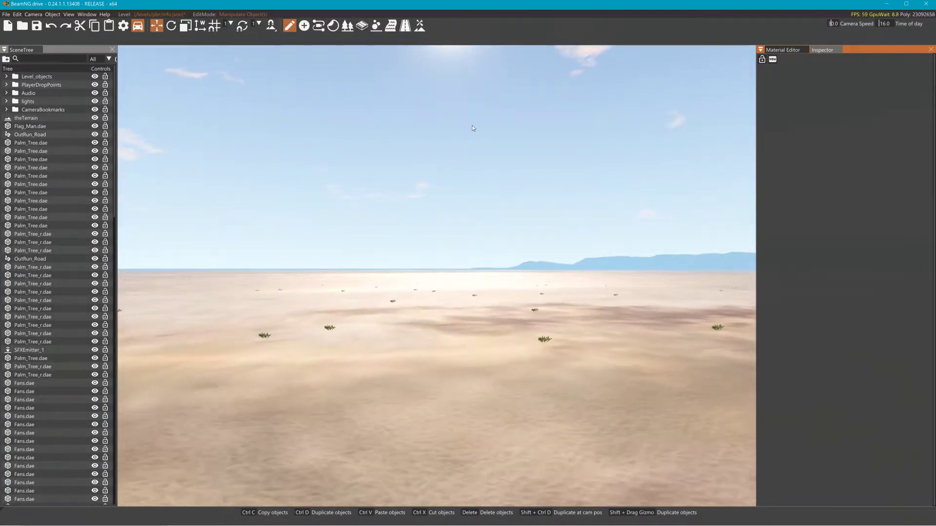
click(421, 26)
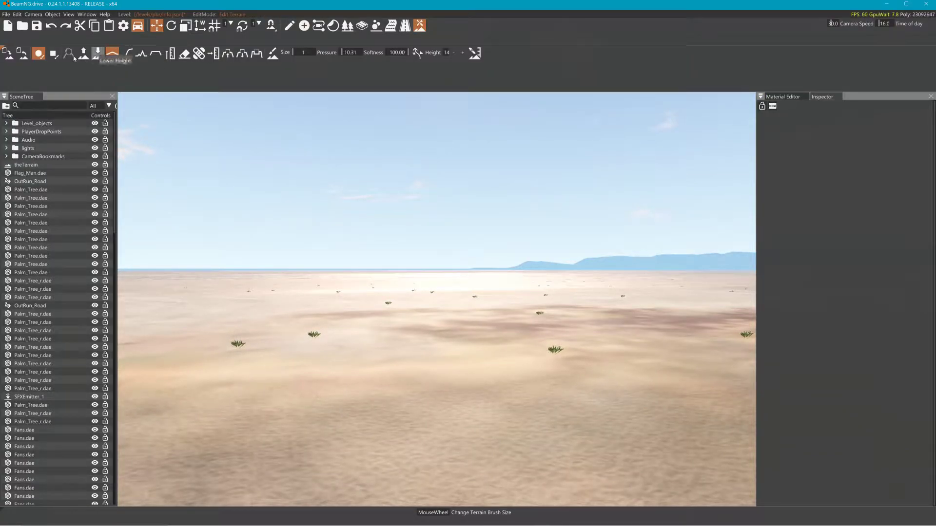
Switch to terrain painting and open the Terrain Material Library.
click(273, 53)
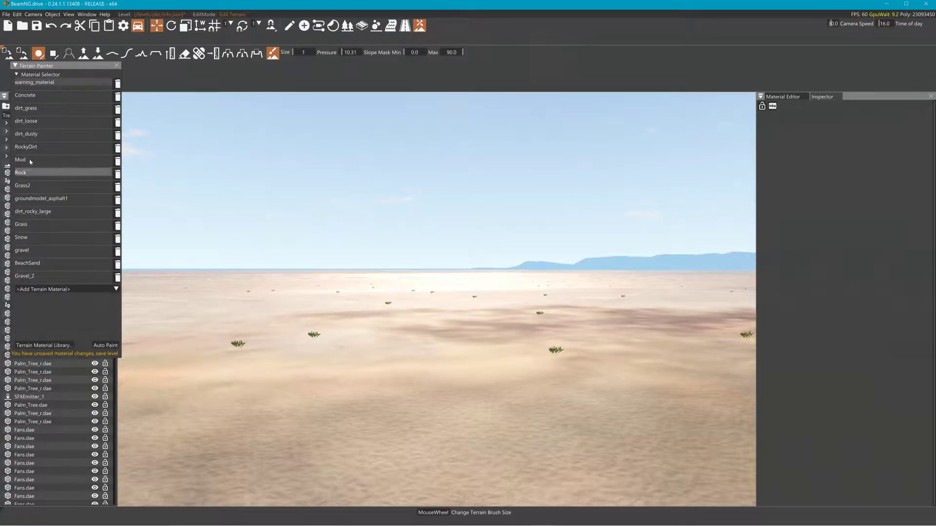
click(49, 346)
click(253, 39)
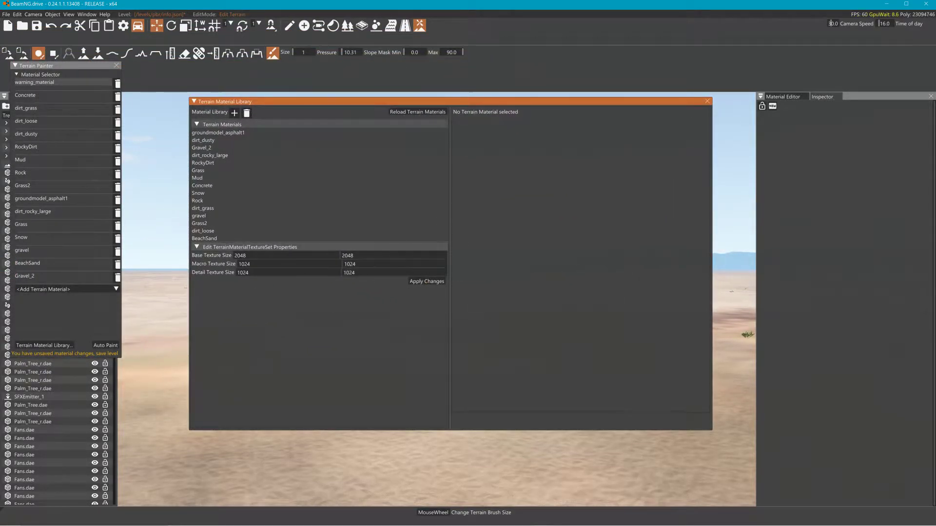
Create a new terrain material named Forest, add it to the library and select it.
click(234, 112)
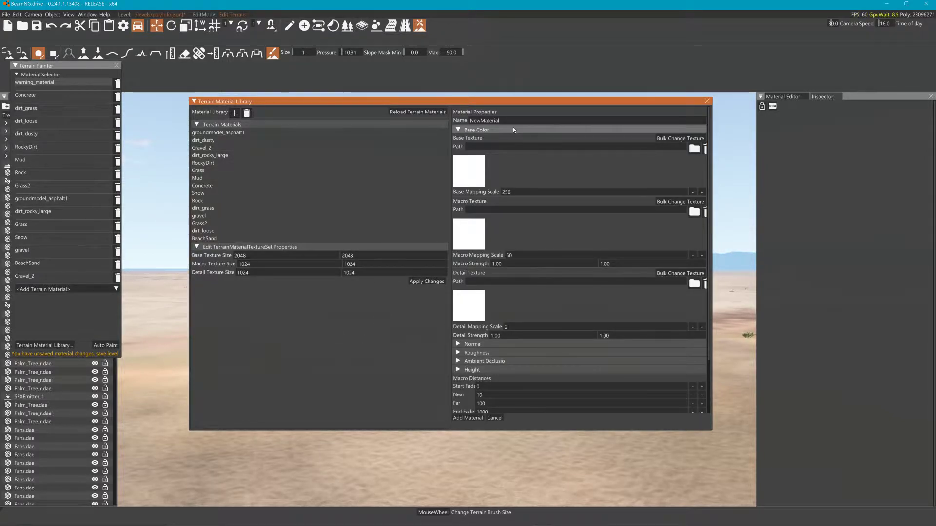
drag(502, 121, 455, 122)
text(Forest)
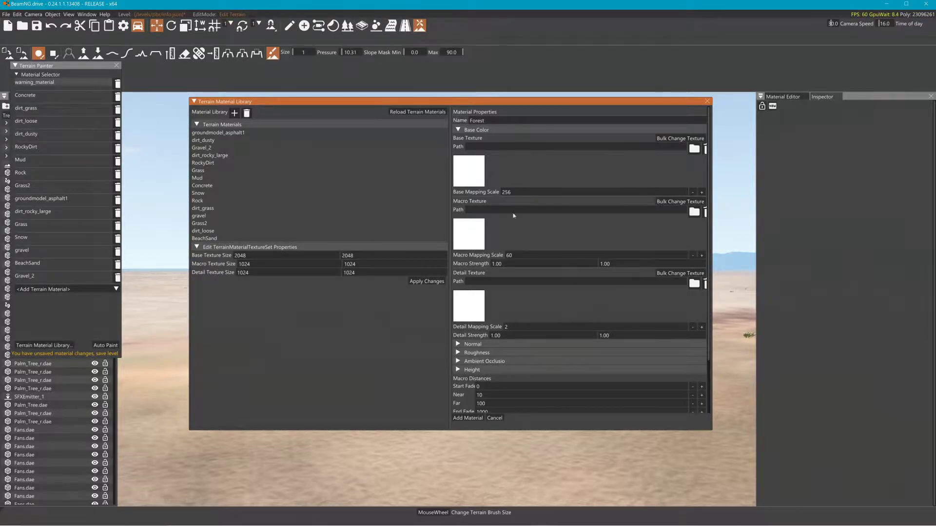
click(467, 418)
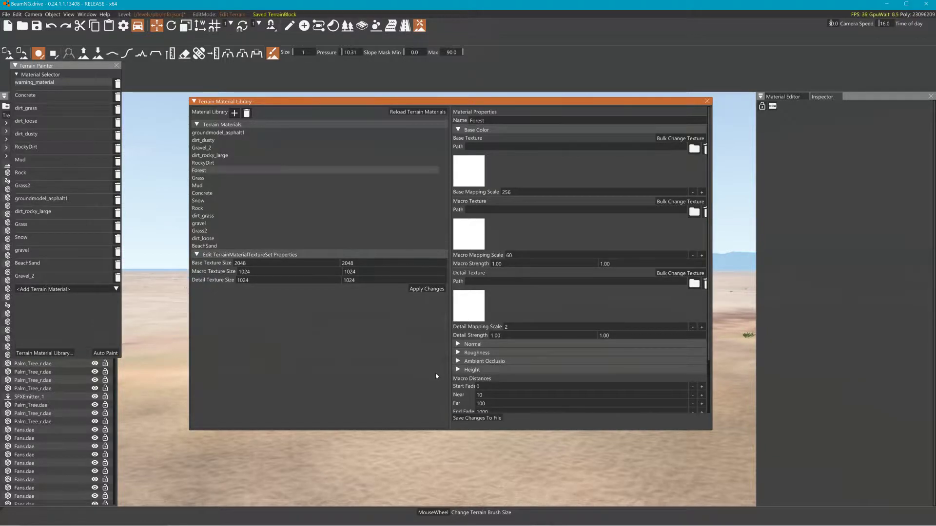
click(209, 172)
Arrange the narrowed World Editor window beside the Notepad material text, keeping the Terrain Material Library fully visible.
drag(838, 4, 663, 8)
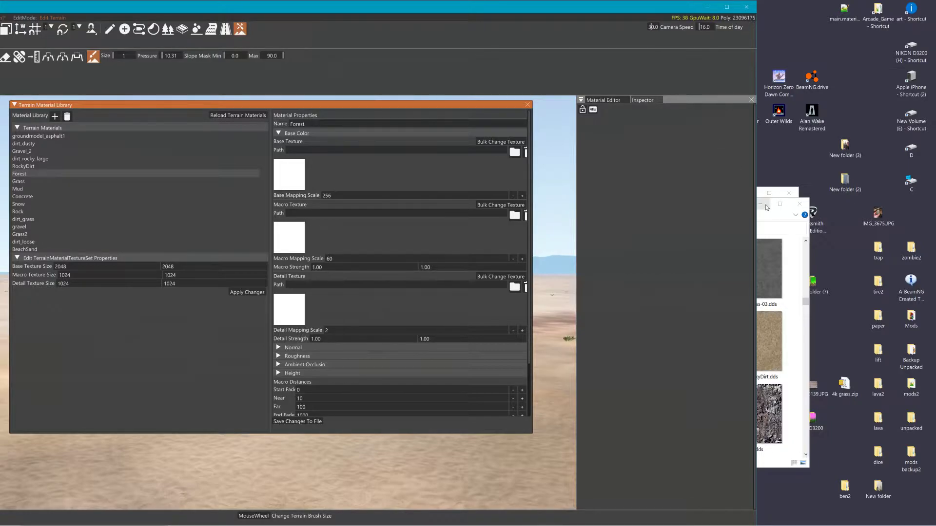
click(518, 518)
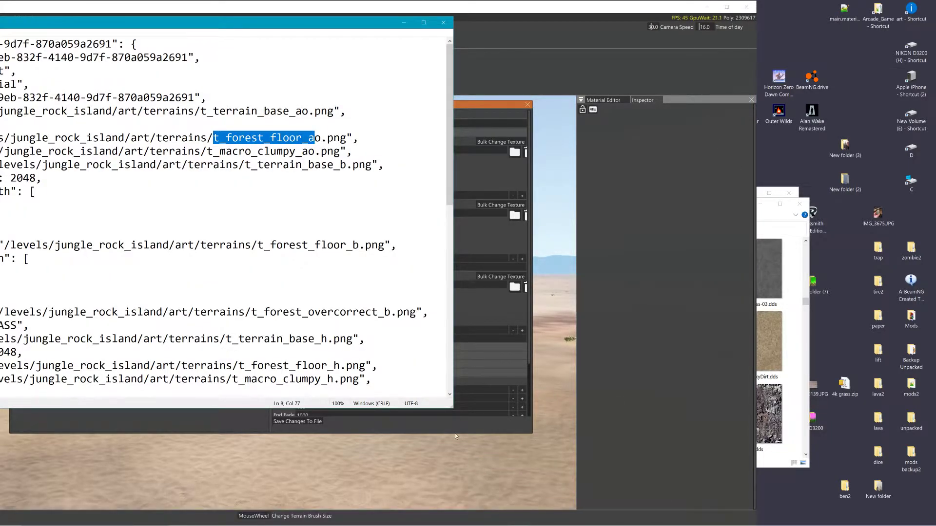
drag(448, 406, 156, 400)
drag(51, 24, 853, 16)
click(628, 7)
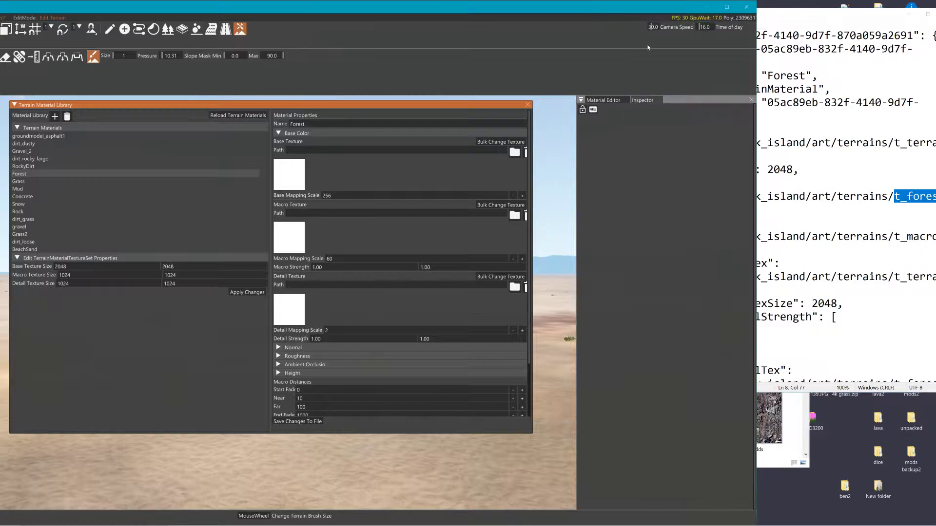
drag(546, 130, 553, 131)
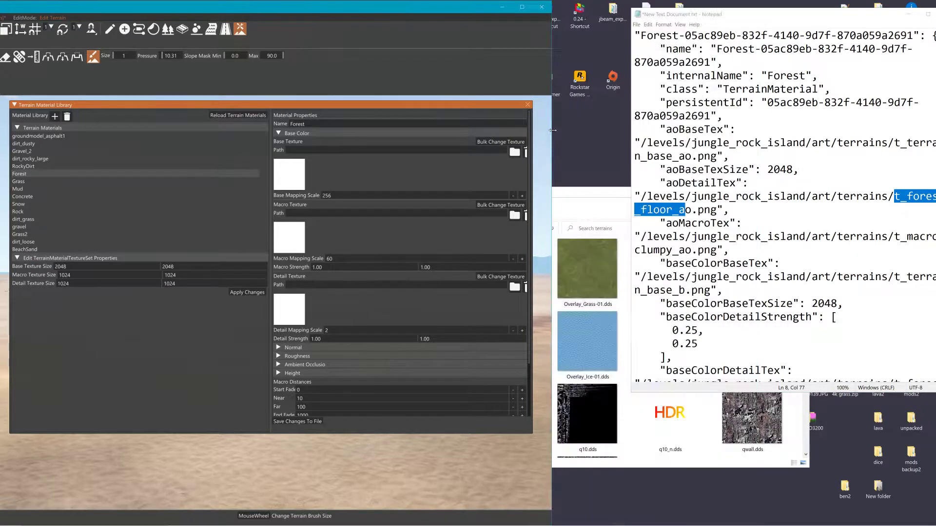
drag(408, 103, 414, 75)
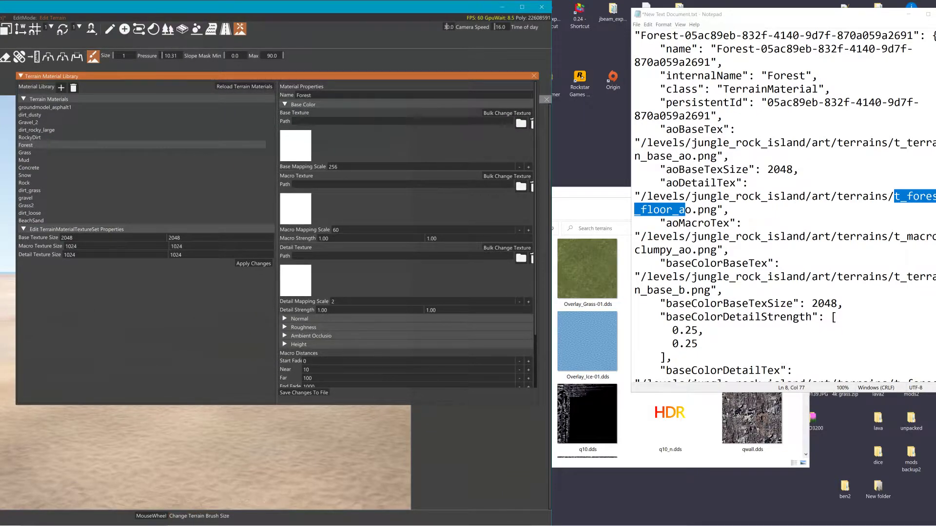
Open the file browser for Forest's base texture, and reposition the Notepad window with its text zoomed to 50%.
click(297, 146)
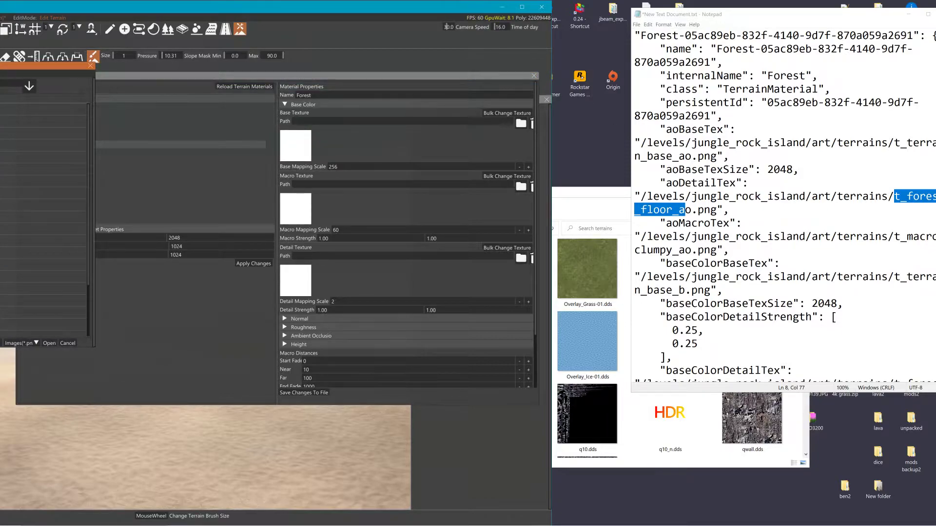
key(ctrl+minus)
key(ctrl+minus)
key(ctrl+minus)
key(ctrl+minus)
drag(744, 9, 678, 12)
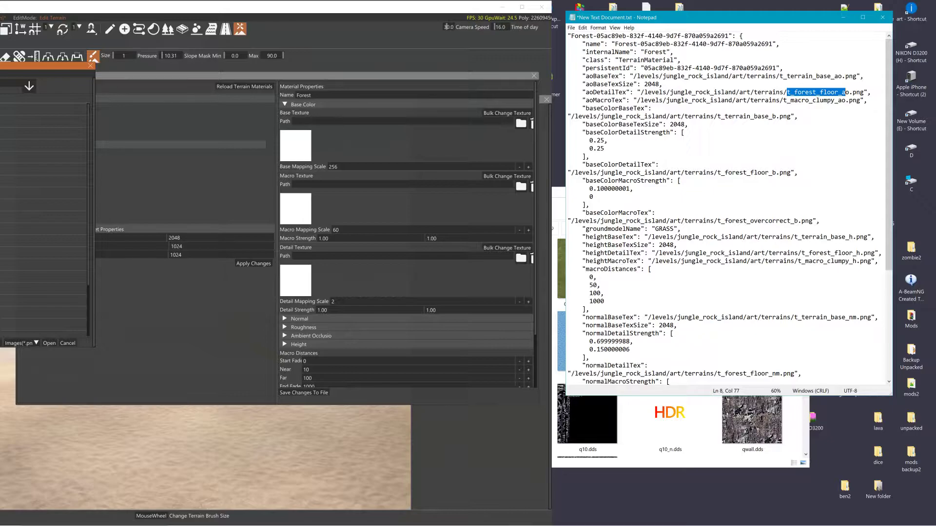
key(ctrl+minus)
key(ctrl+minus)
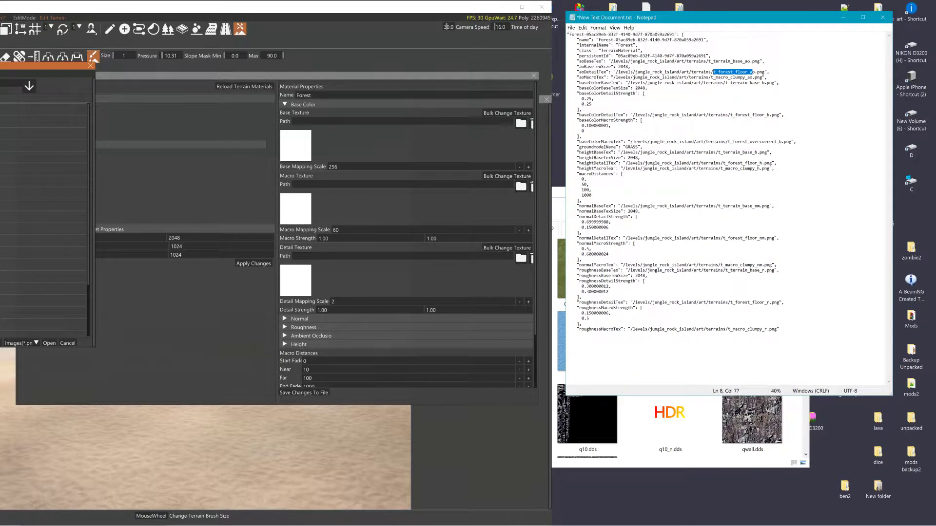
key(ctrl+plus)
Locate the baseColorBaseTex entry in the material text and highlight its file name, t_terrain_base_b.png.
drag(598, 138, 631, 138)
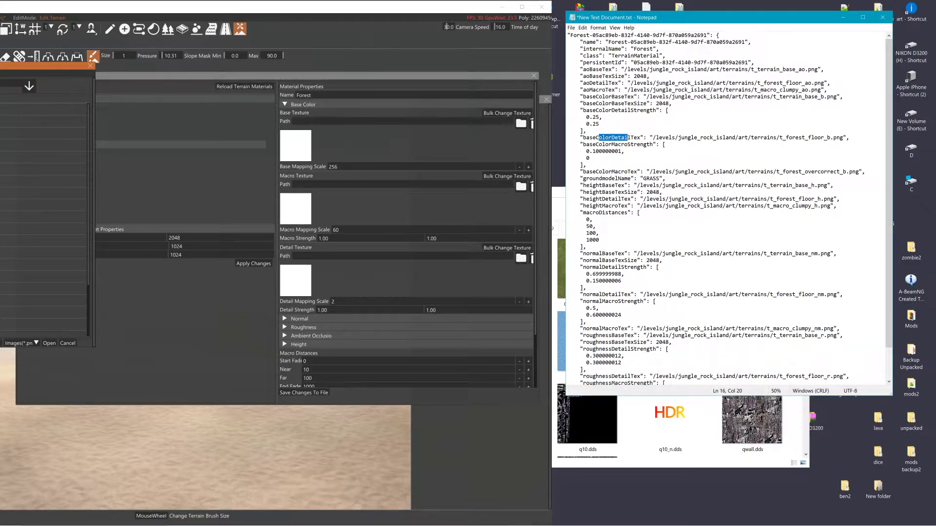
drag(586, 96, 629, 96)
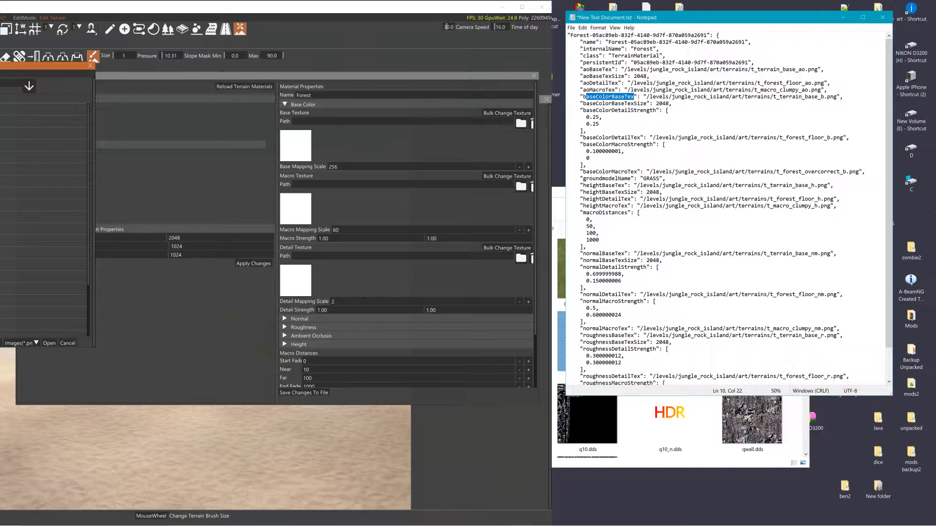
drag(837, 96, 773, 97)
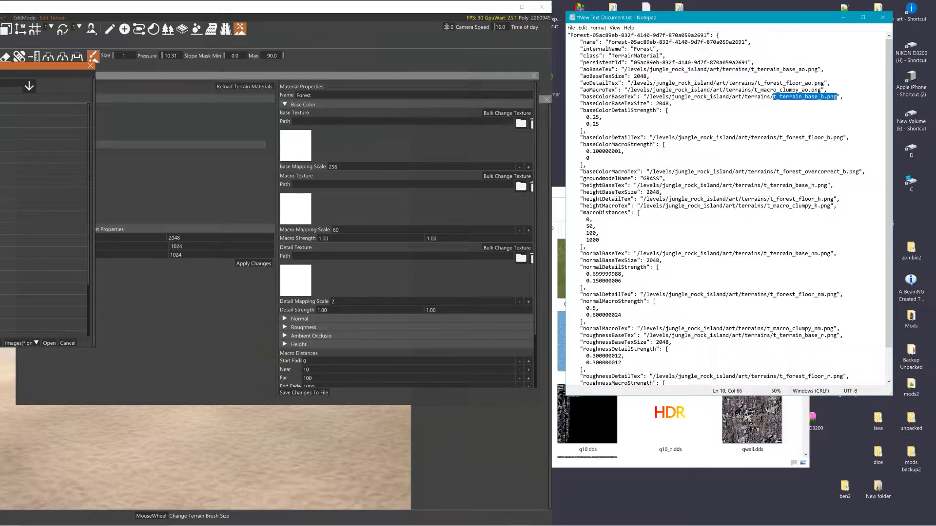
Bring the partly hidden file dialog fully into view, close it, and return the Terrain Material Library beside the Notepad text.
click(305, 147)
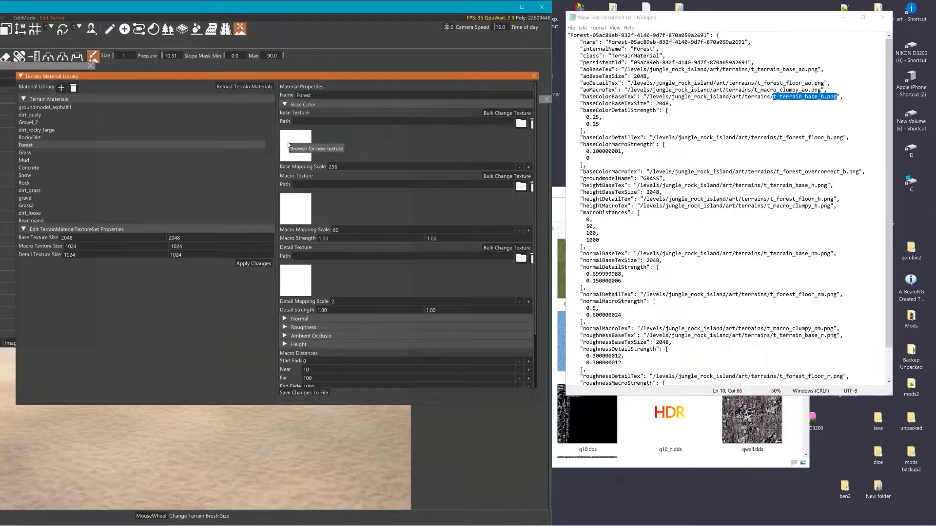
click(518, 124)
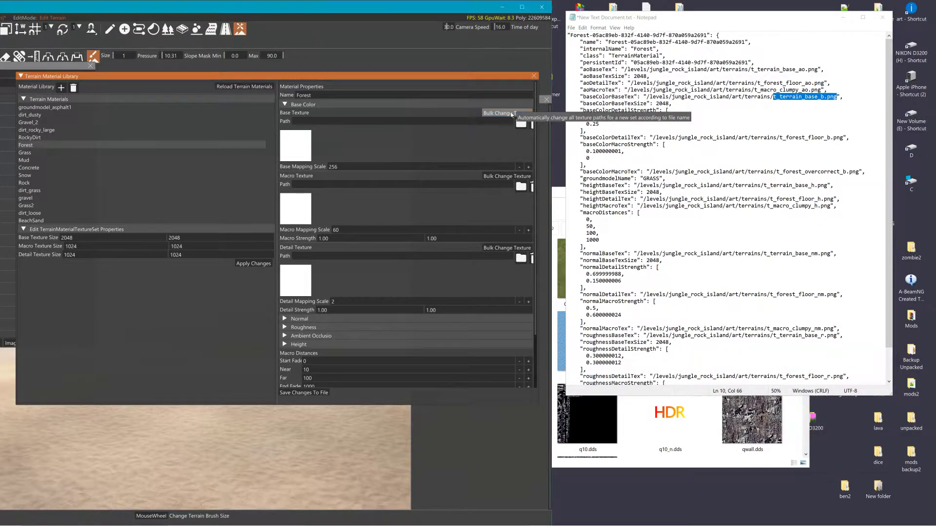
drag(230, 76, 290, 61)
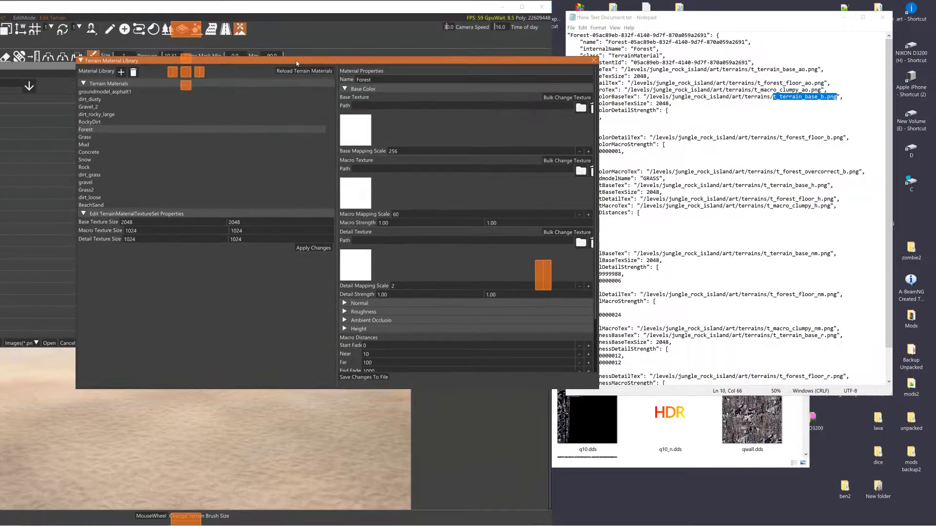
click(51, 68)
drag(51, 67, 253, 53)
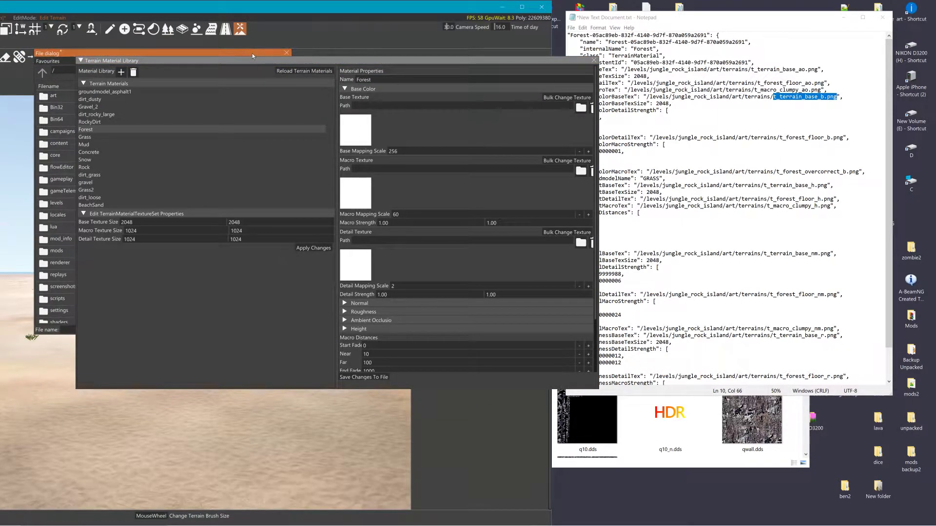
click(285, 53)
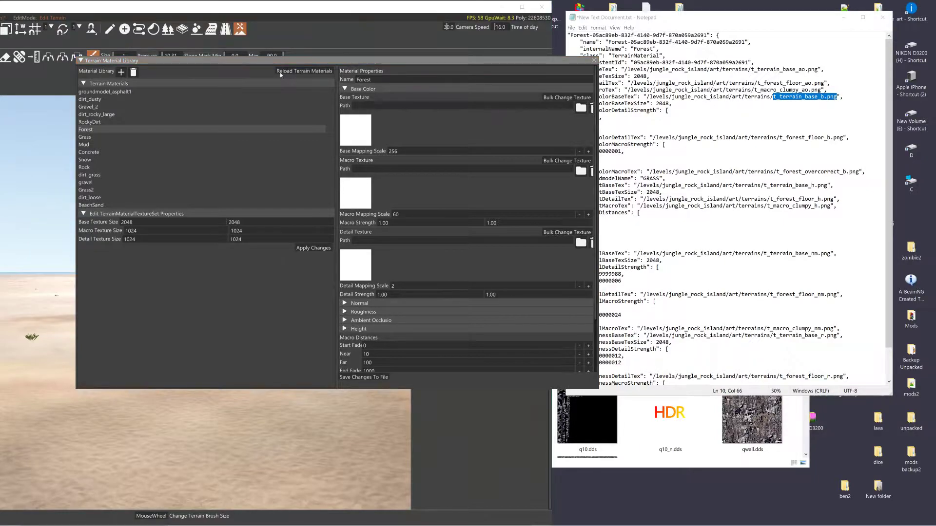
drag(346, 57, 239, 63)
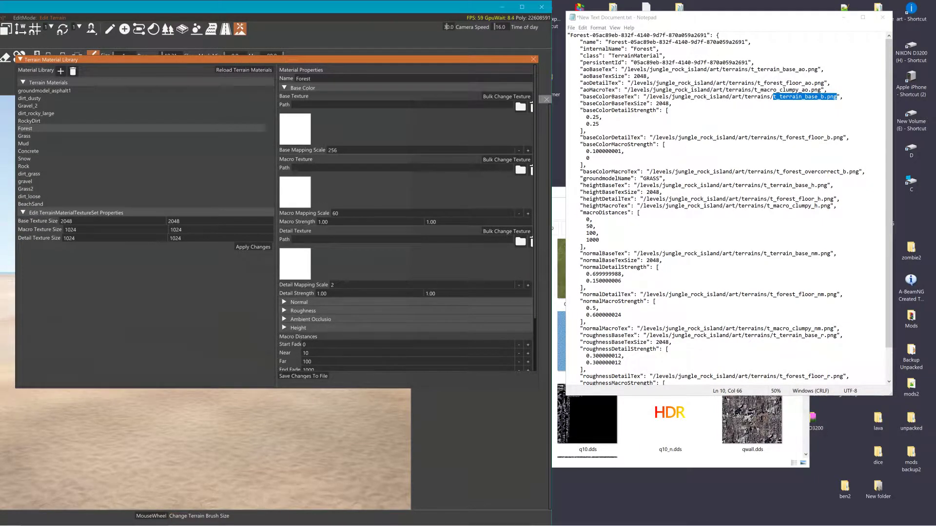
Start a bulk texture change for Forest's base texture and select t_terrain_base_b.png in /levels/pbr/art/terrains/.
click(502, 100)
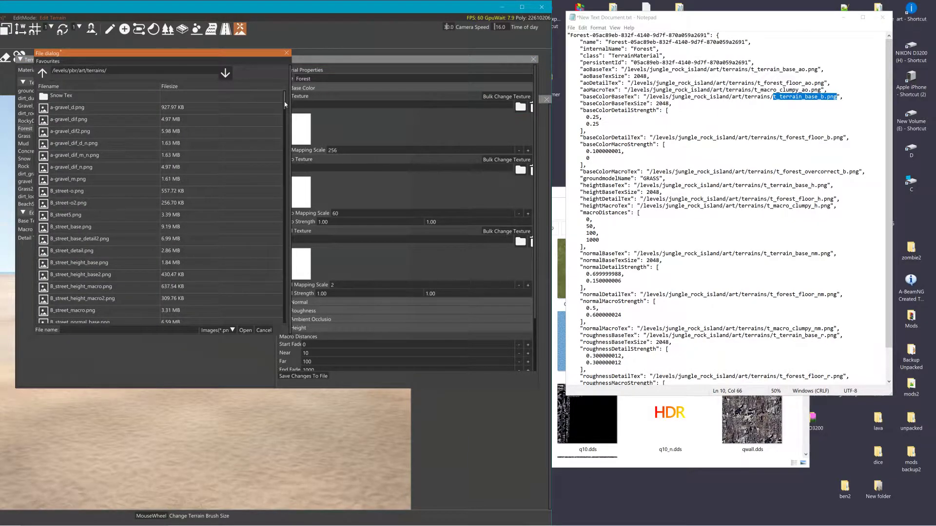
drag(284, 102, 283, 317)
mouse_move(79, 282)
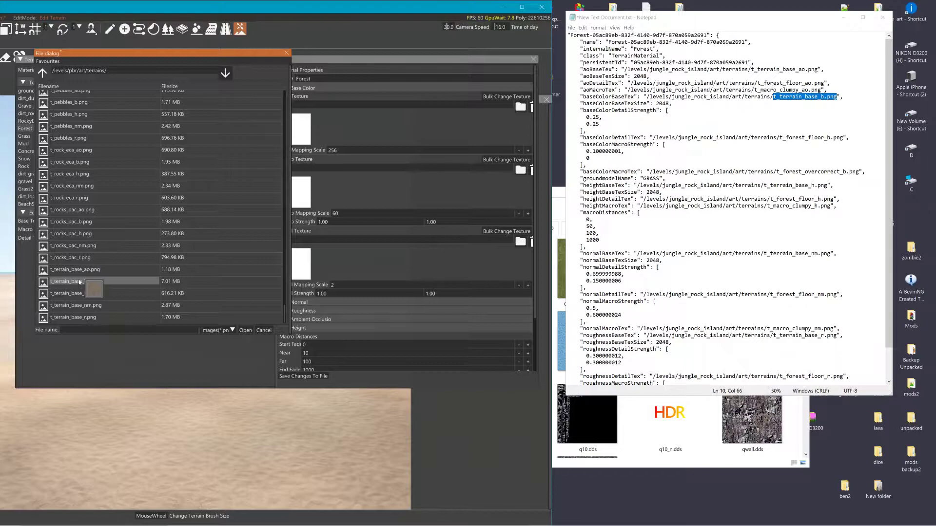
click(80, 282)
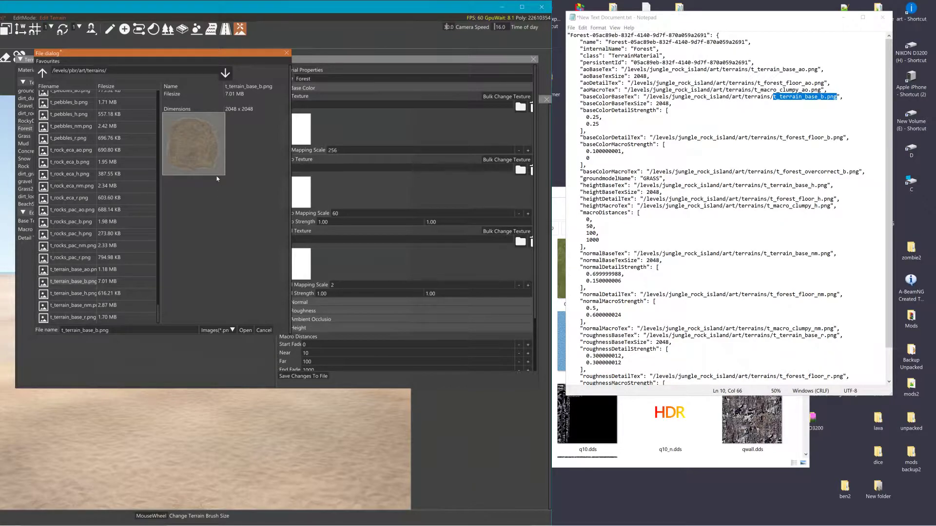
Switch to File Explorer and open the Desktop folder jungle_rock_island\levels\jungle_rock_island\art\terrains.
key(alt+Tab)
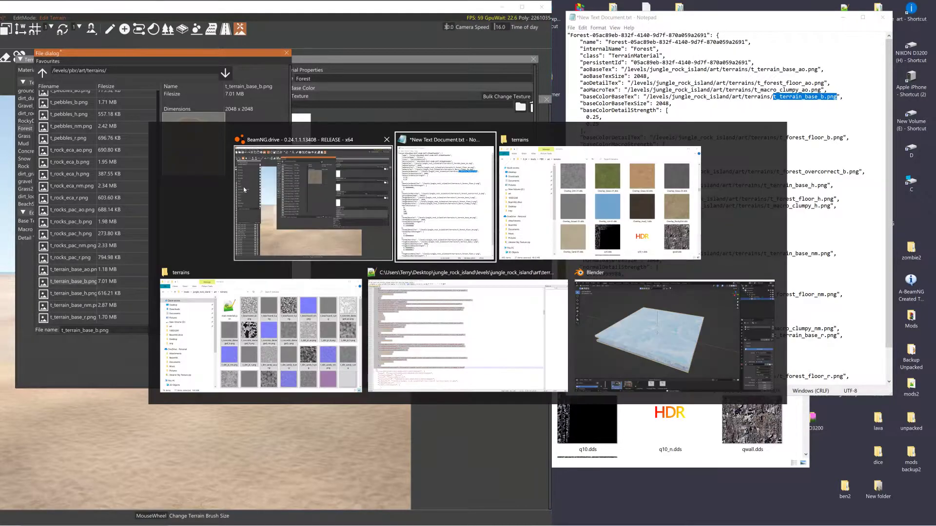
key(alt+Tab)
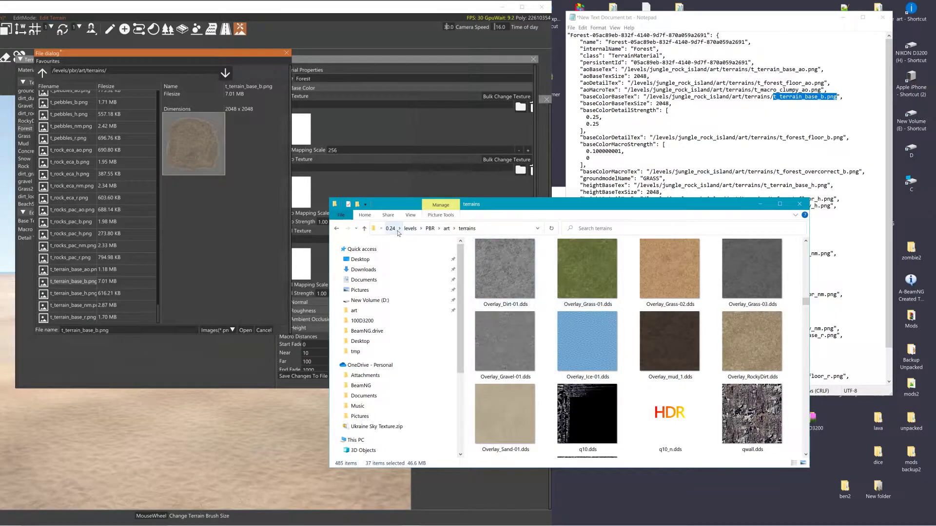
click(378, 262)
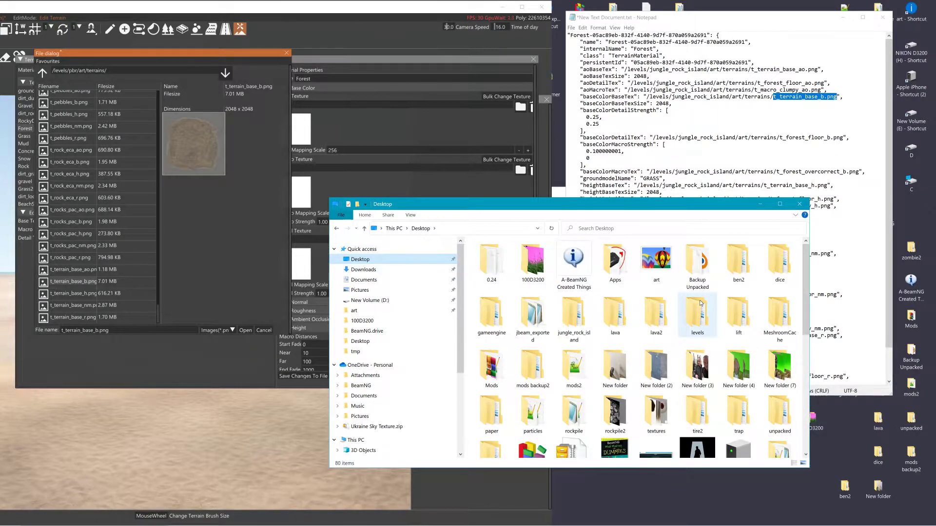
scroll(700, 303, down, 3)
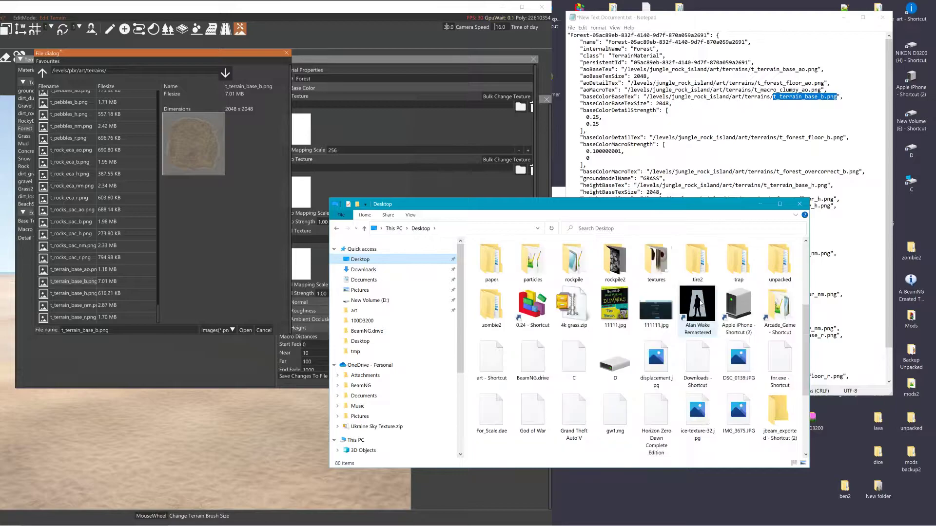
scroll(709, 349, down, 3)
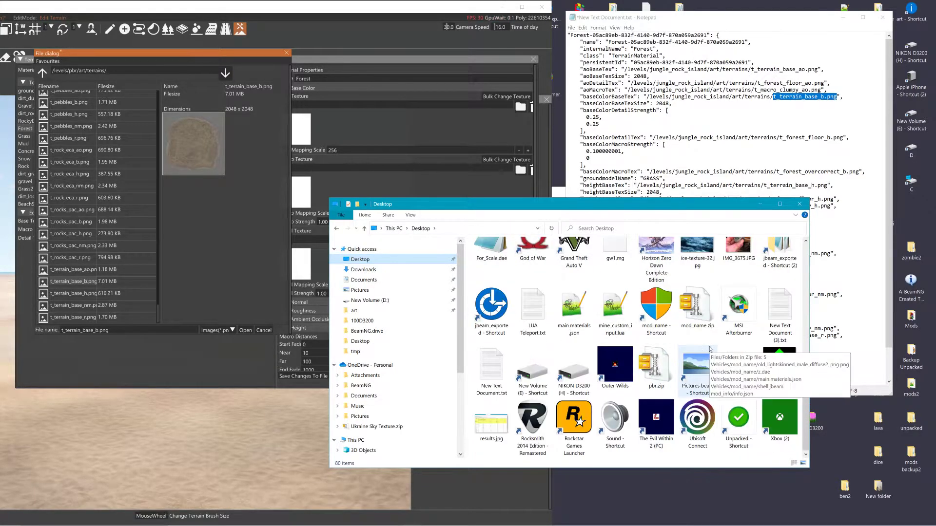
scroll(712, 350, up, 6)
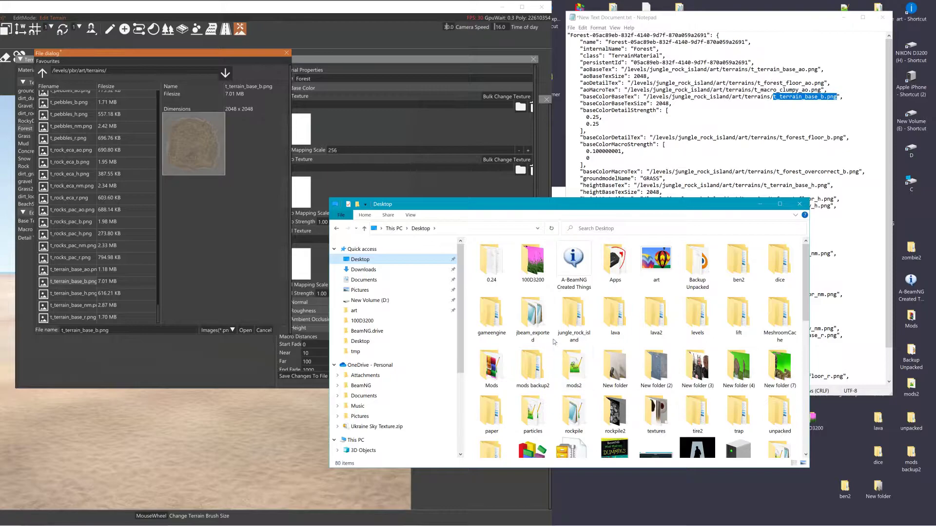
scroll(602, 300, down, 3)
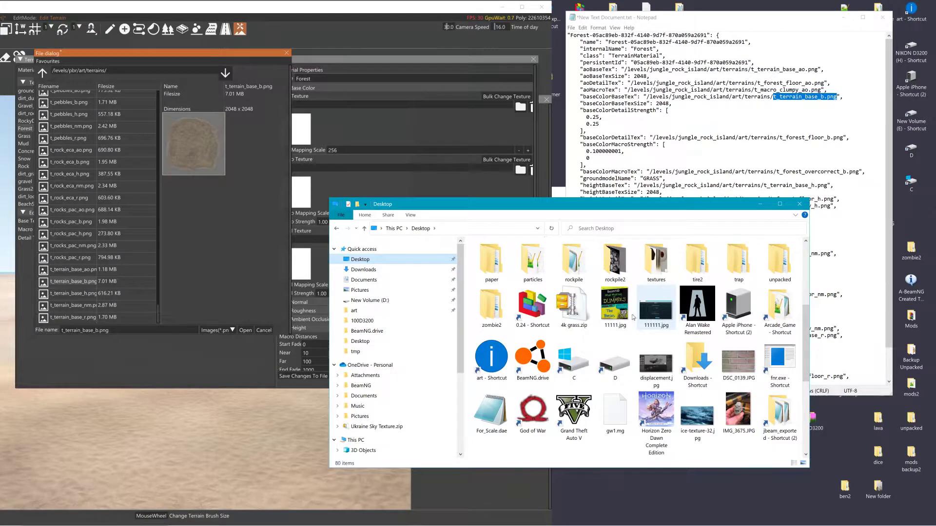
scroll(653, 314, up, 3)
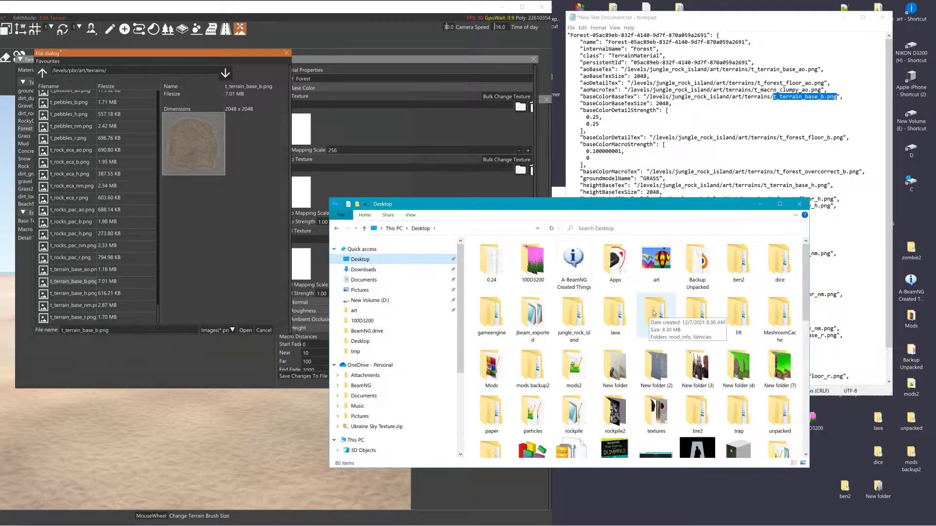
double_click(573, 316)
double_click(485, 257)
double_click(486, 257)
double_click(489, 258)
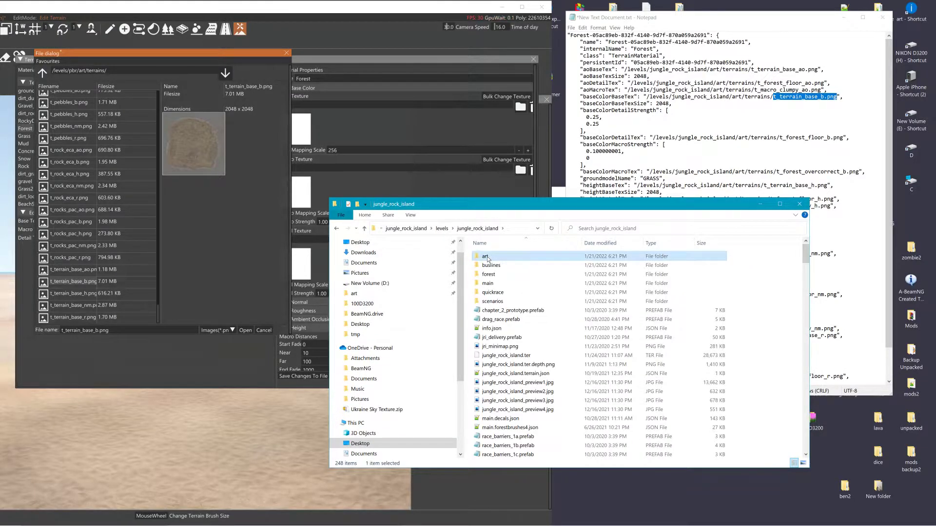
double_click(499, 328)
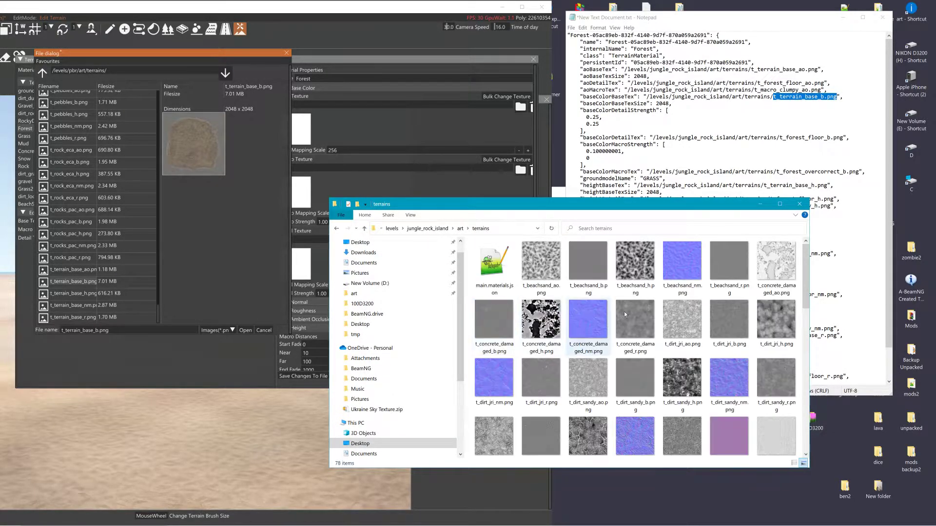
scroll(674, 312, down, 10)
click(675, 375)
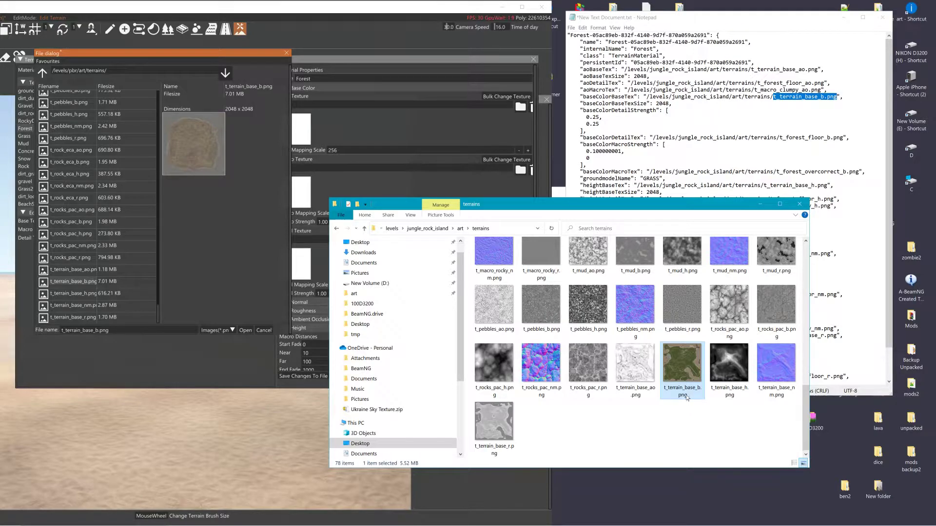
right_click(685, 394)
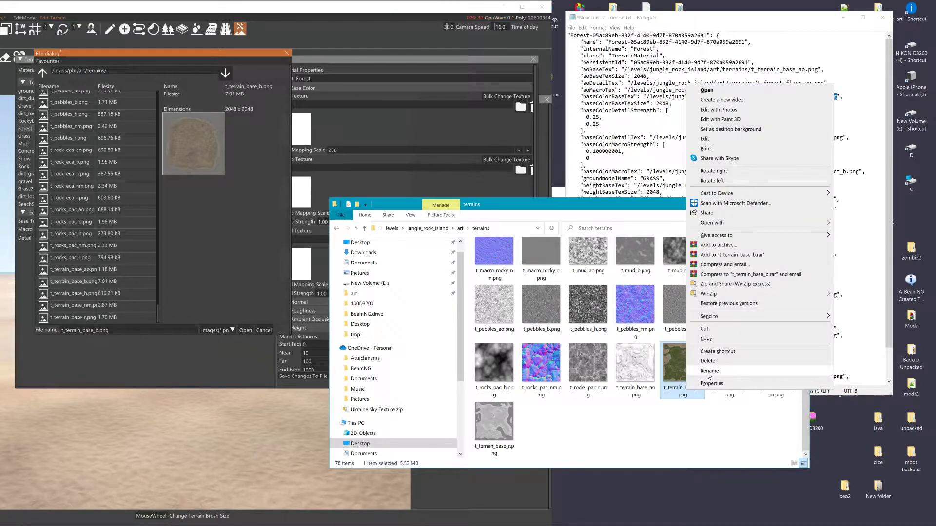
click(687, 440)
right_click(687, 386)
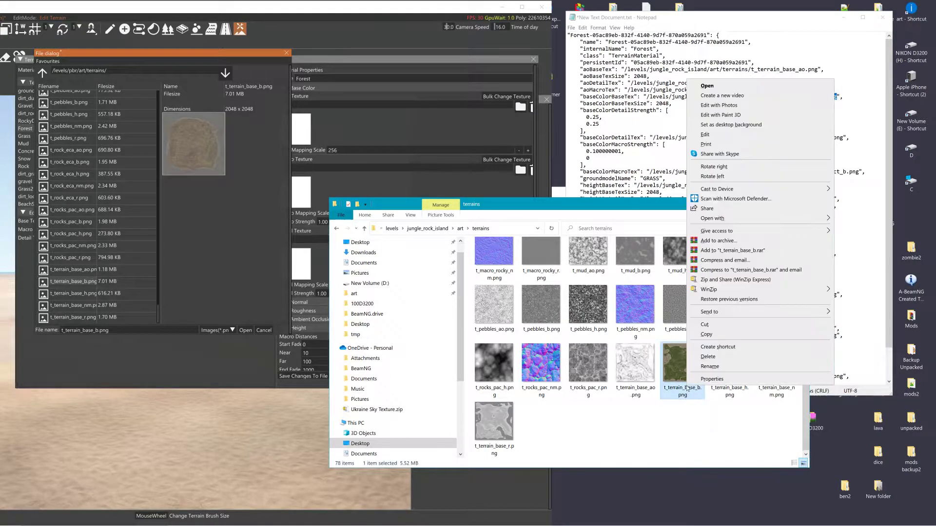
click(710, 367)
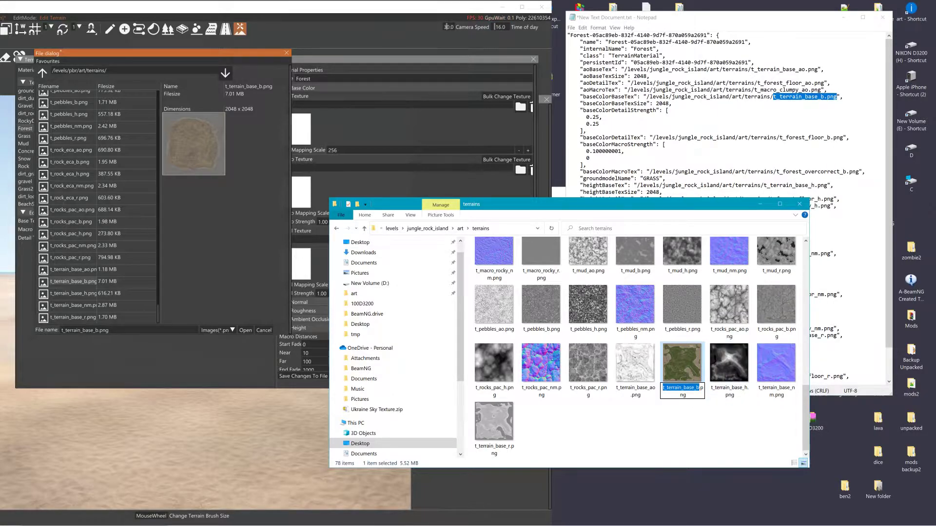
click(700, 388)
click(703, 424)
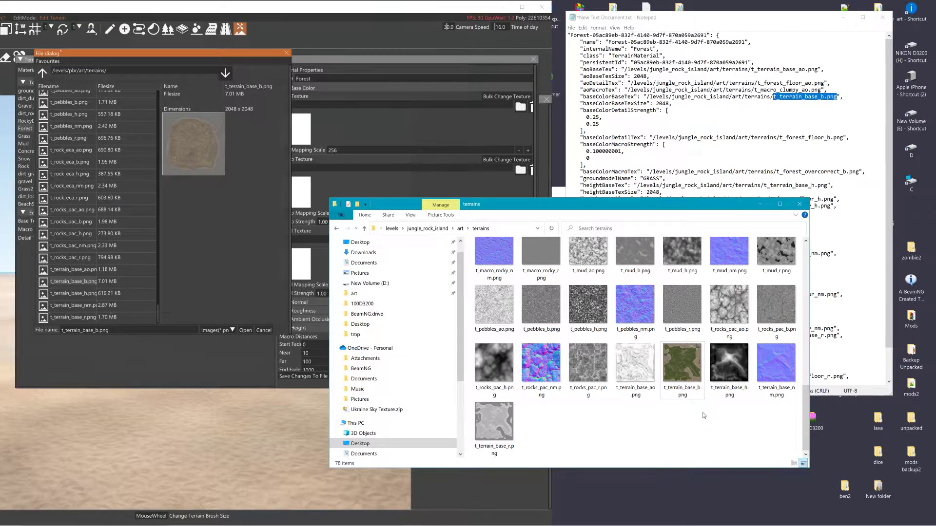
Rename the jungle_rock_island texture t_terrain_base_b.png as t_terrain_base_b1.png.
scroll(691, 405, up, 3)
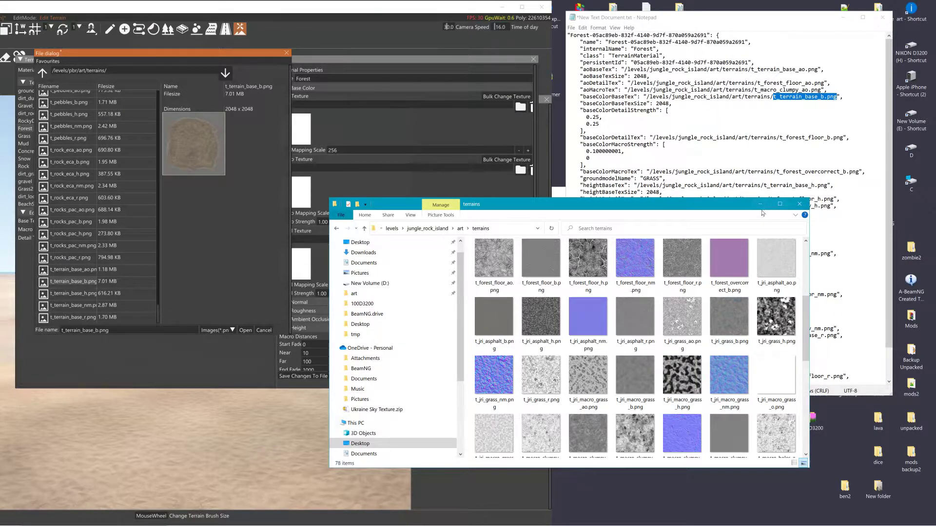
mouse_move(690, 289)
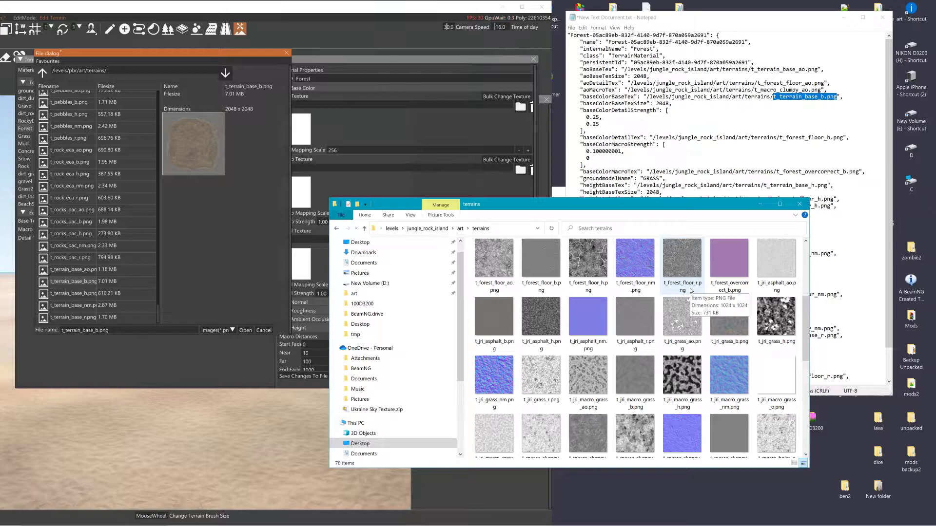
scroll(690, 290, down, 1)
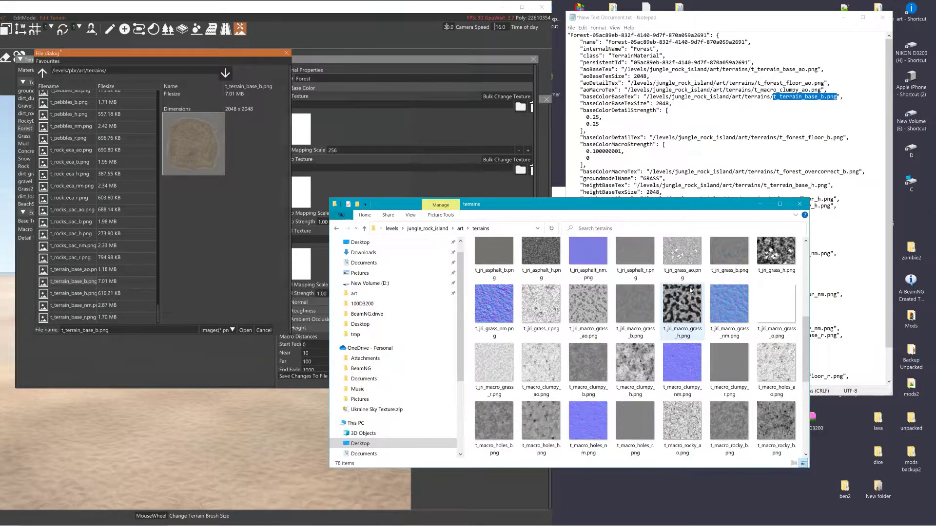
scroll(690, 290, down, 2)
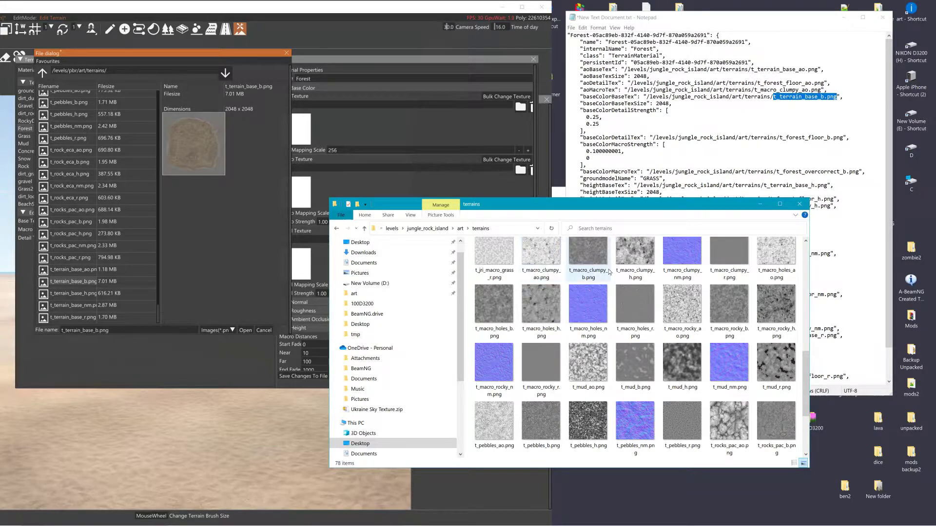
scroll(618, 358, down, 2)
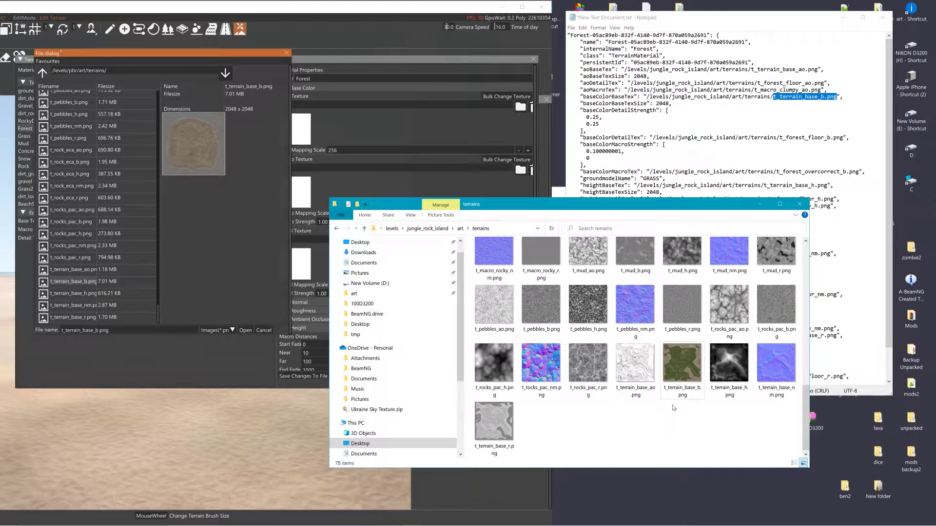
right_click(681, 369)
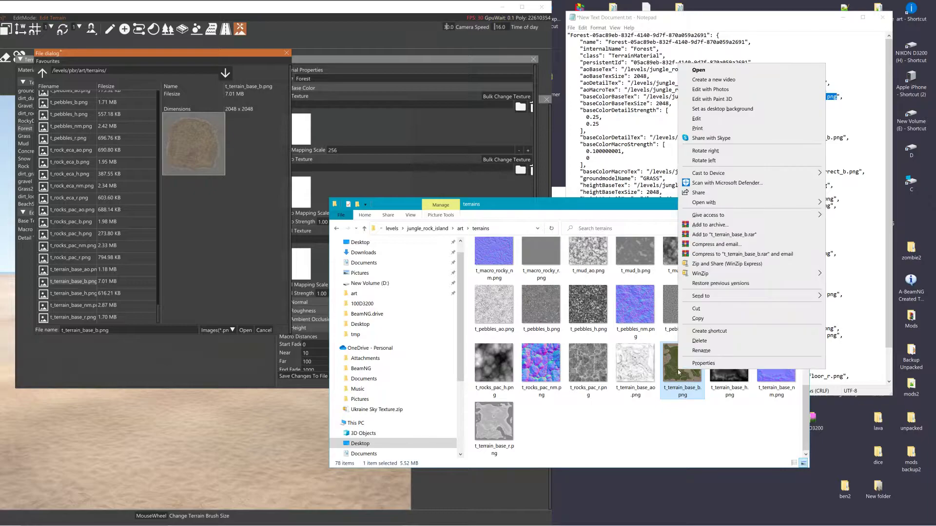
click(701, 350)
click(700, 389)
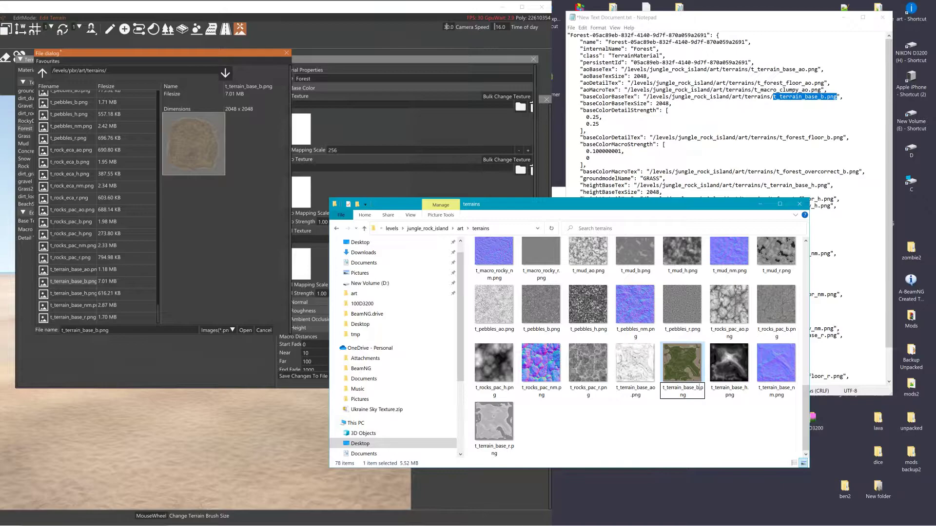
text(1)
click(708, 435)
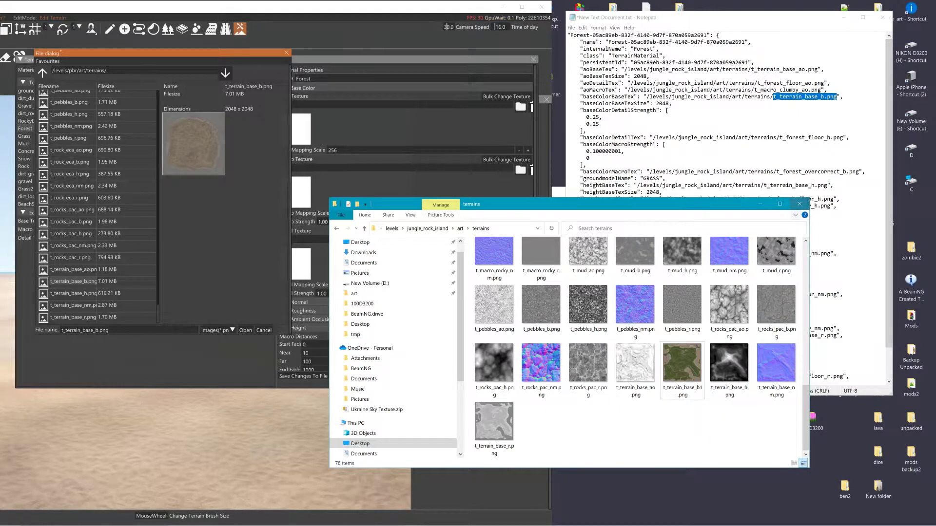
Change the baseColorBaseTex file name in the Notepad material text to t_terrain_base_b1.png.
click(823, 97)
double_click(824, 97)
click(823, 97)
text(1)
click(801, 138)
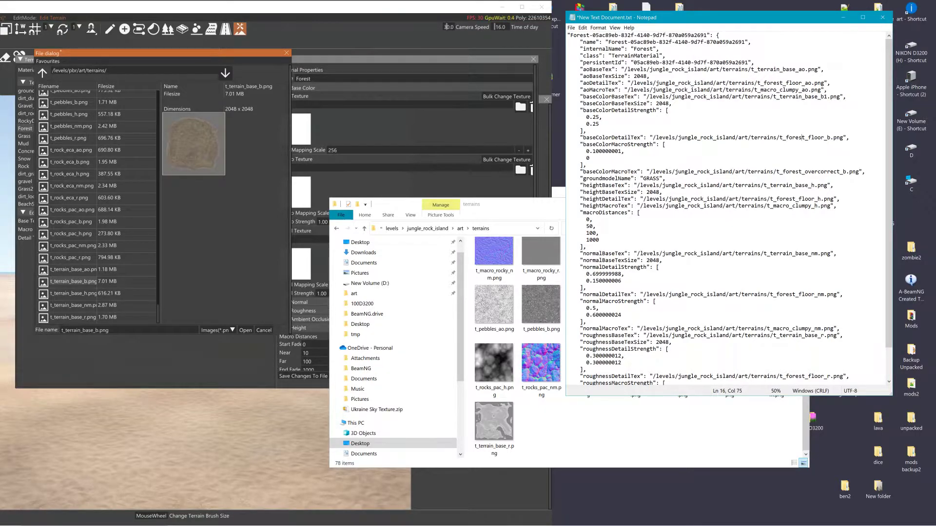
Copy t_terrain_base_b1.png in File Explorer and switch to the other open terrains window.
click(536, 211)
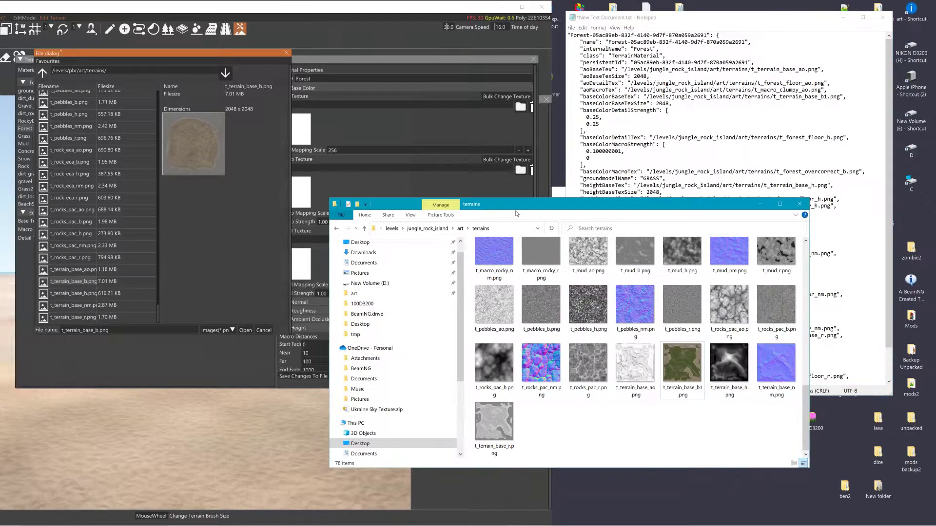
right_click(683, 369)
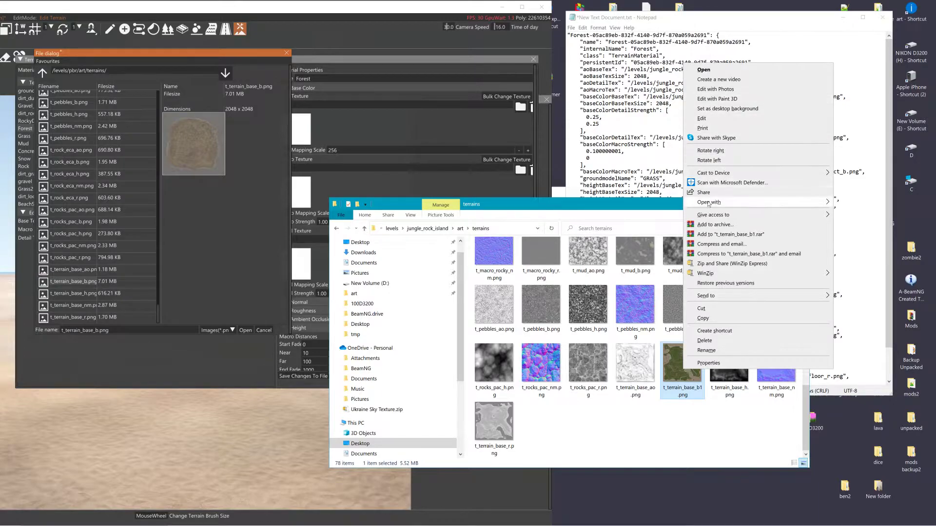
click(715, 318)
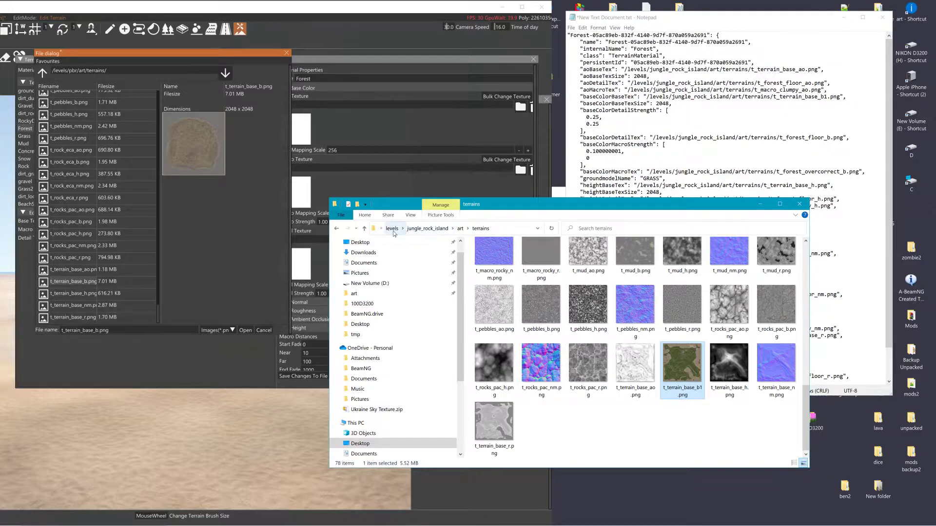
mouse_move(546, 523)
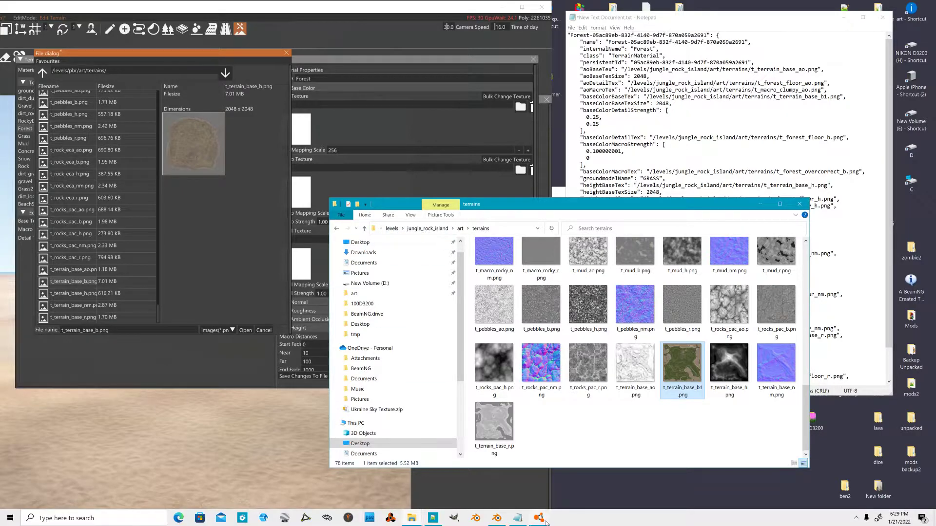
click(419, 520)
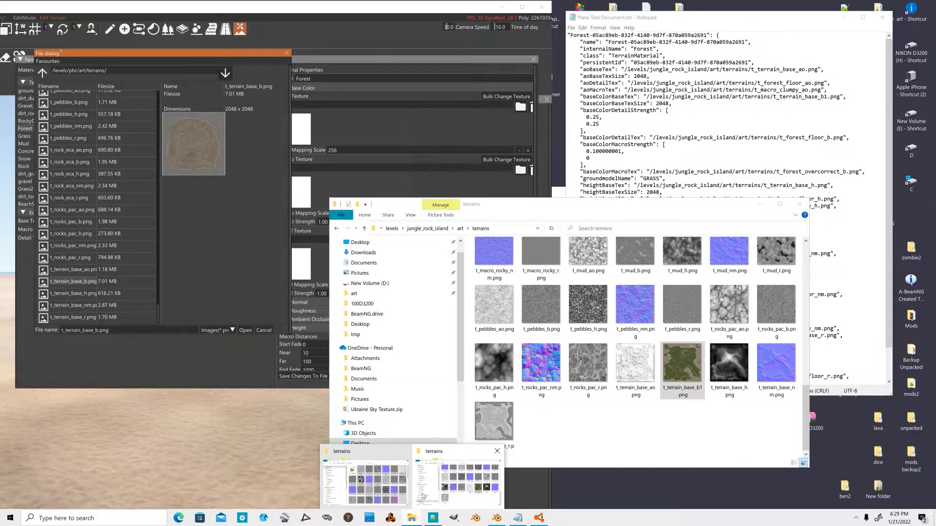
click(448, 461)
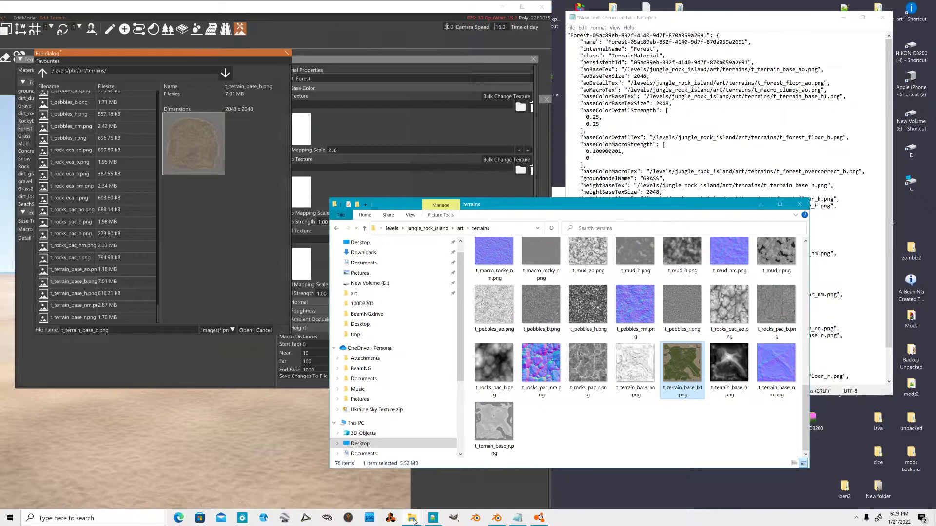
mouse_move(417, 522)
click(352, 455)
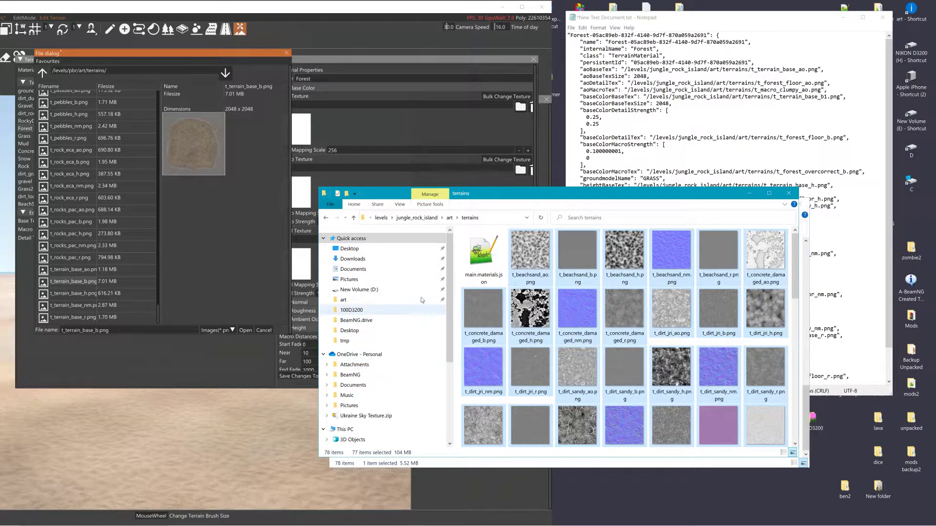
Open the BeamNG.drive\0.24\levels\PBR\art\terrains folder and paste the copied texture into it.
click(362, 249)
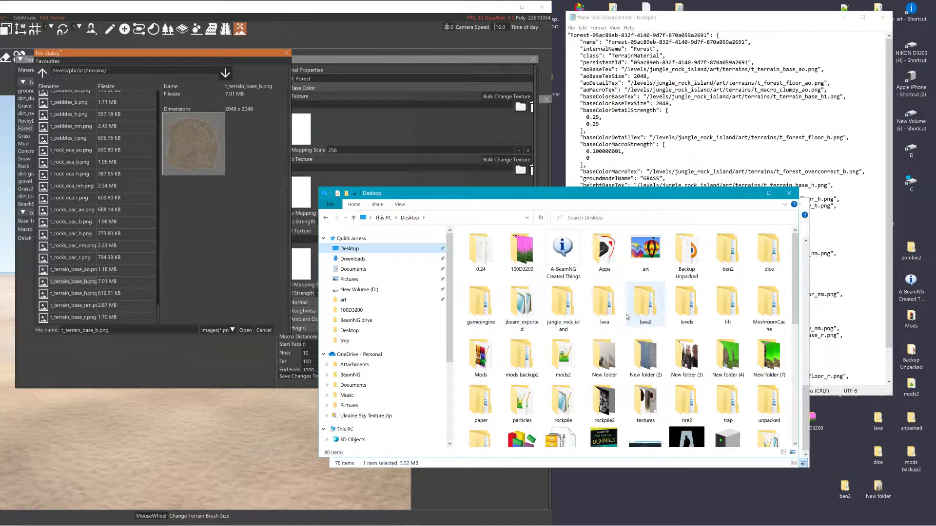
scroll(646, 326, down, 3)
double_click(517, 296)
double_click(477, 282)
double_click(480, 273)
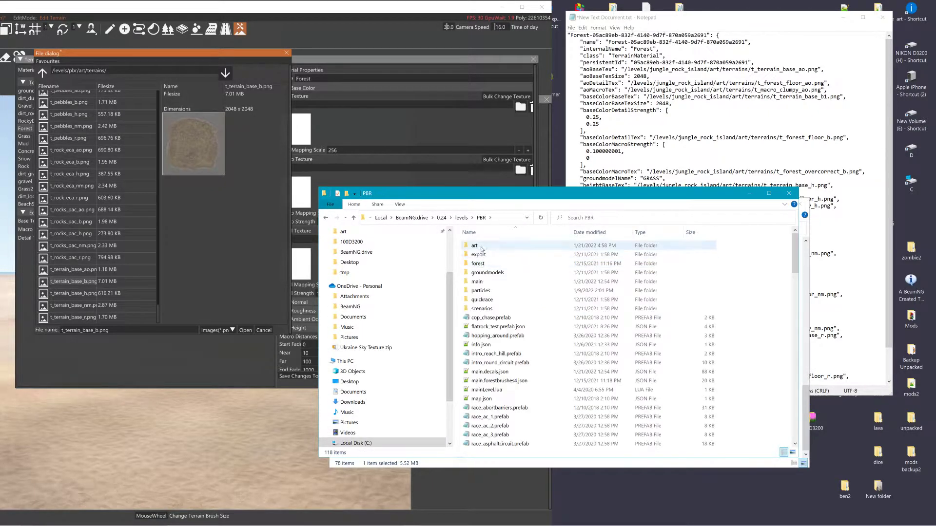
double_click(475, 246)
scroll(489, 408, down, 3)
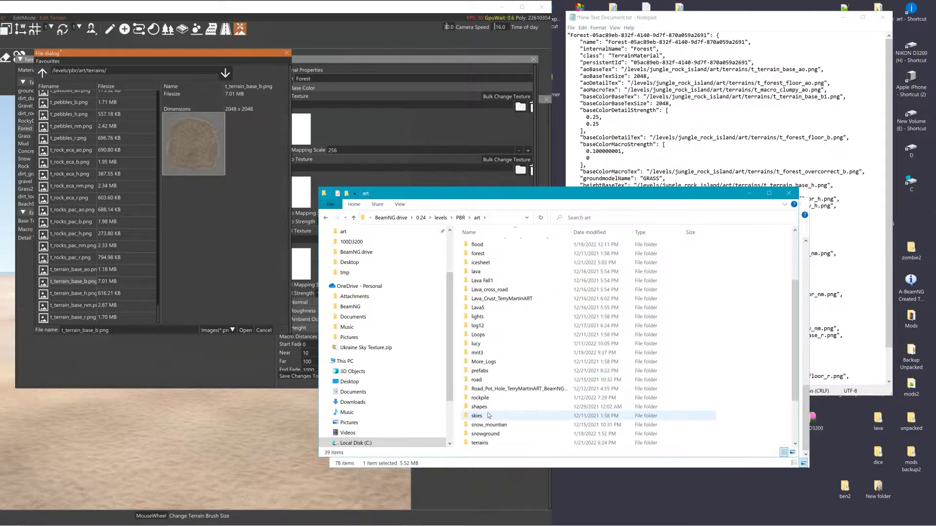
double_click(487, 441)
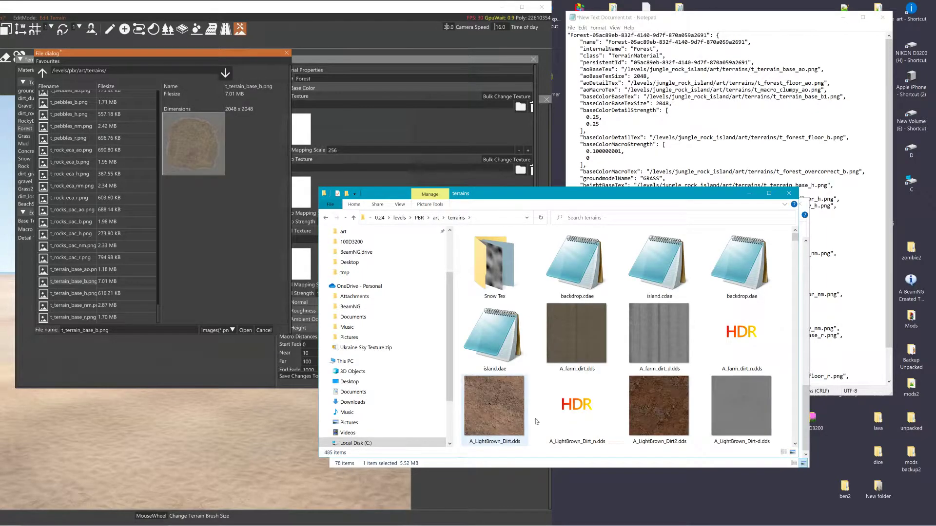
right_click(781, 345)
click(805, 411)
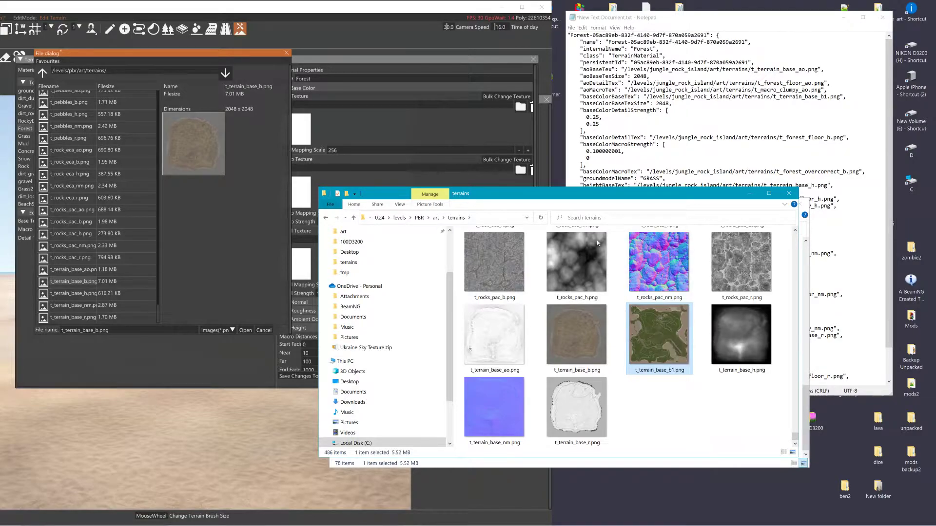
Discard the pending bulk texture selection in the terrain editor, reopen Forest's base texture browser to move it fully into view, and close it.
drag(215, 56, 166, 55)
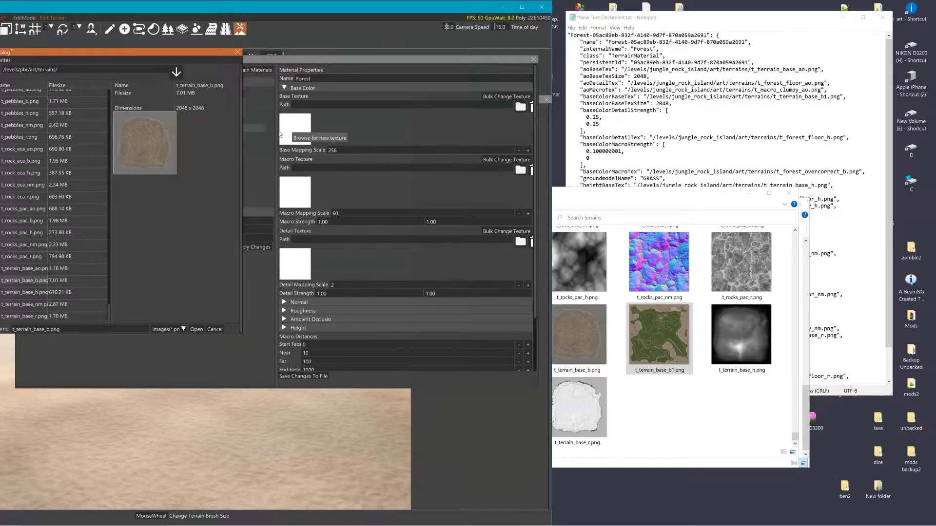
click(238, 52)
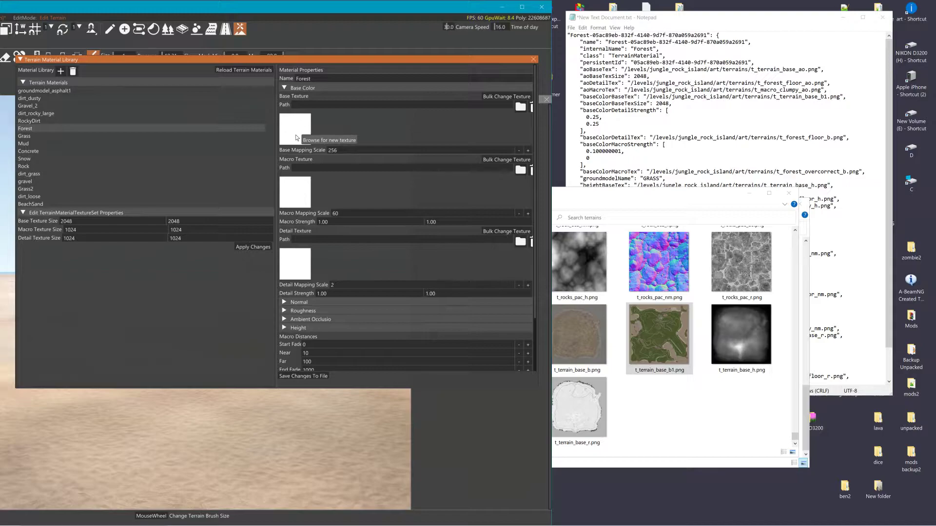
click(296, 135)
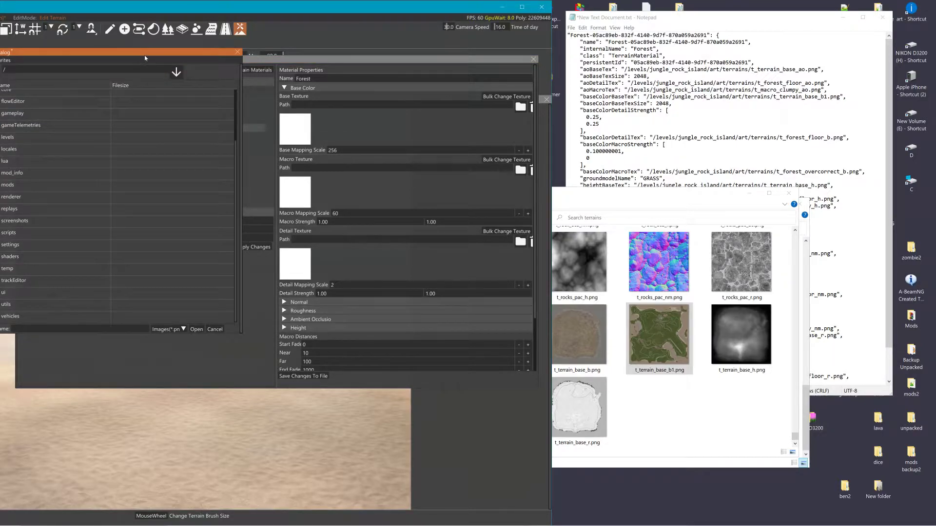
drag(144, 55, 216, 62)
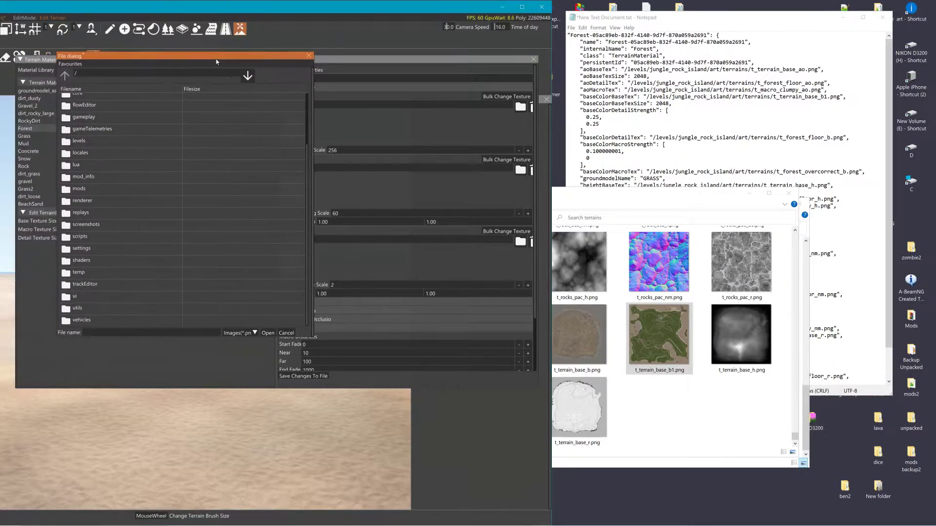
click(308, 56)
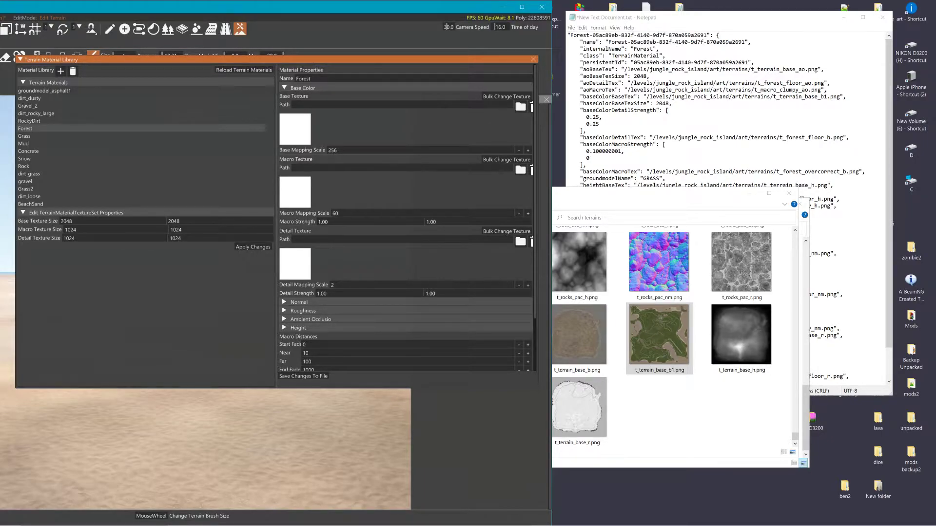
Open Forest's base color base texture browser and go to the PBR level's art\terrains folder using the path copied from File Explorer.
click(517, 107)
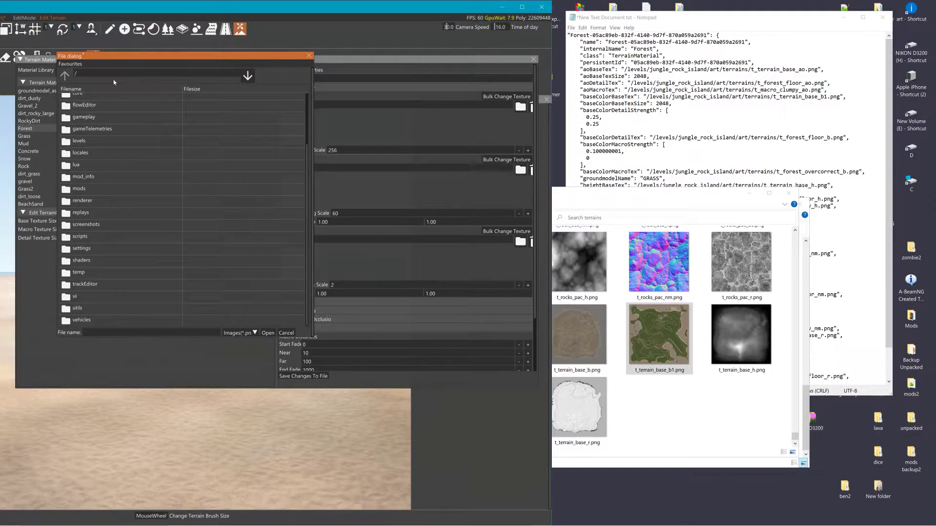
click(592, 194)
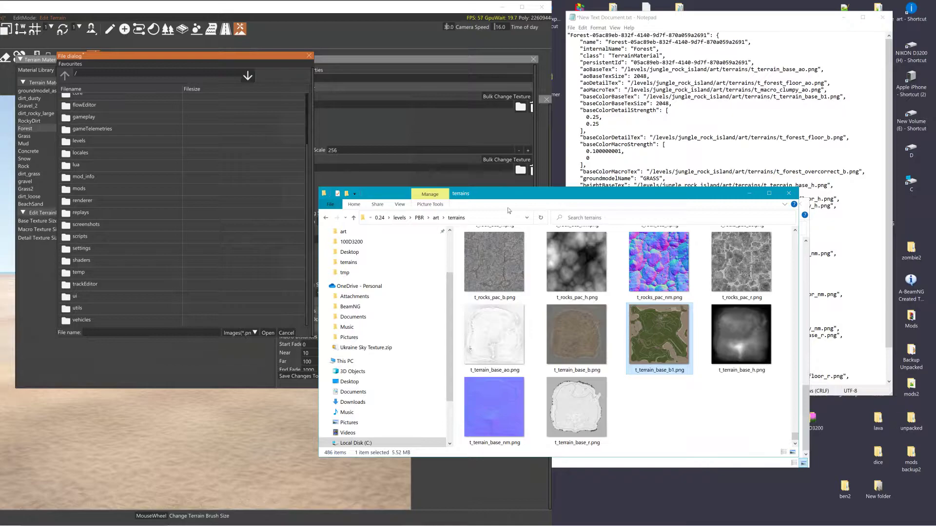
click(481, 217)
key(ctrl+c)
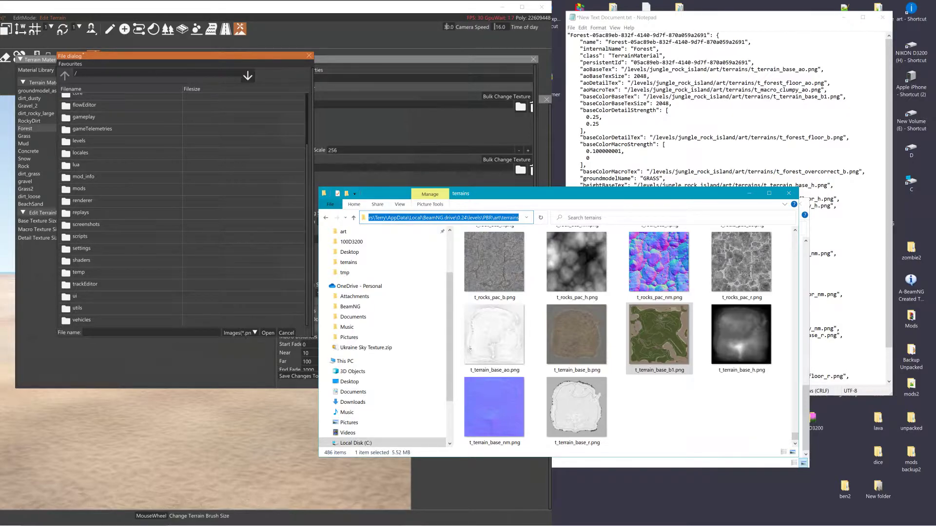
click(115, 74)
key(ctrl+v)
key(ctrl+a)
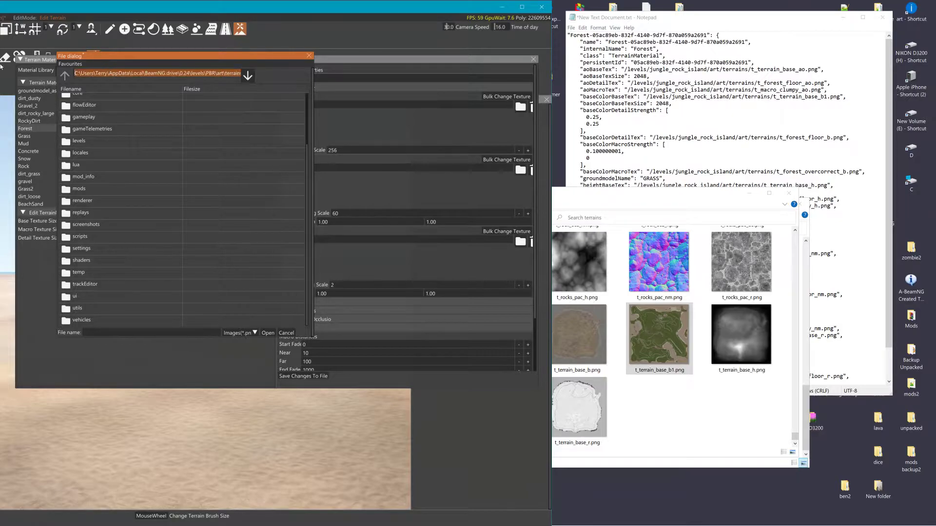
click(78, 74)
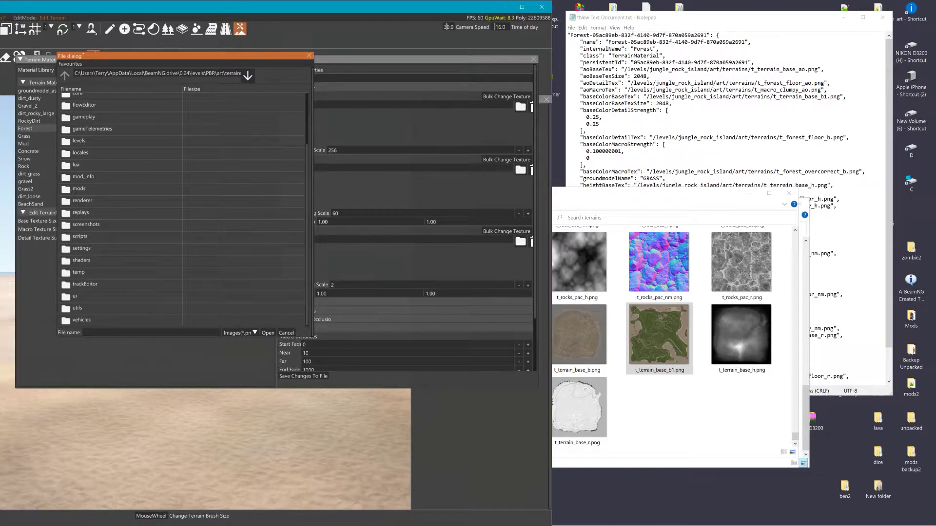
key(Return)
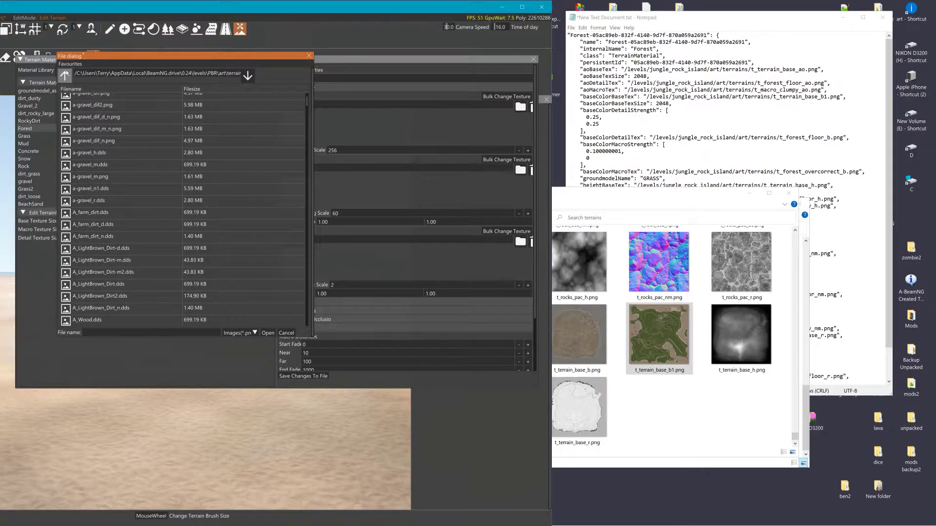
Assign t_terrain_base_b1.png as Forest's base color base texture.
click(757, 275)
click(521, 208)
scroll(104, 211, down, 5)
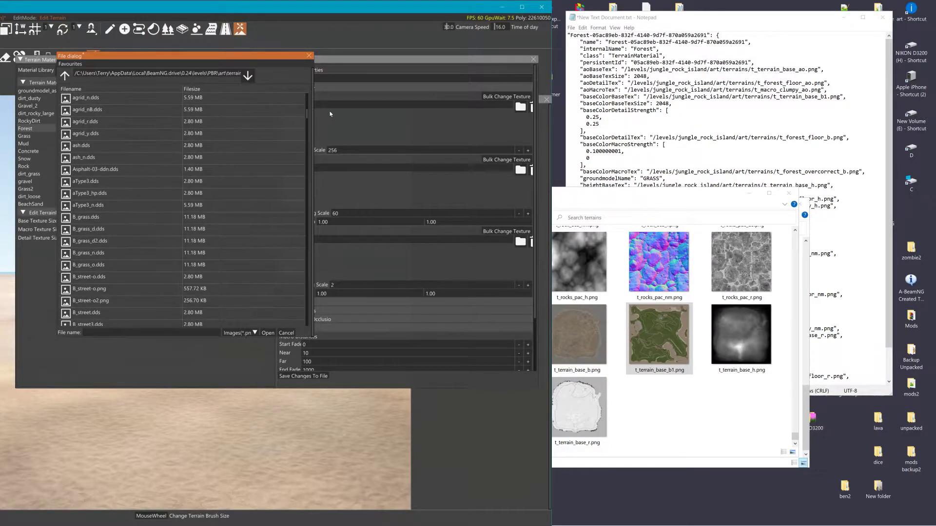
drag(308, 112, 311, 312)
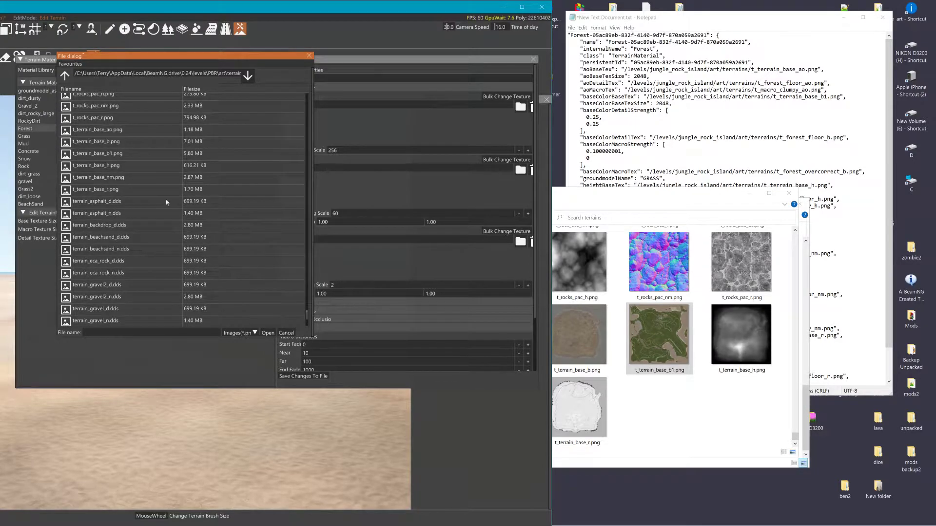
click(127, 153)
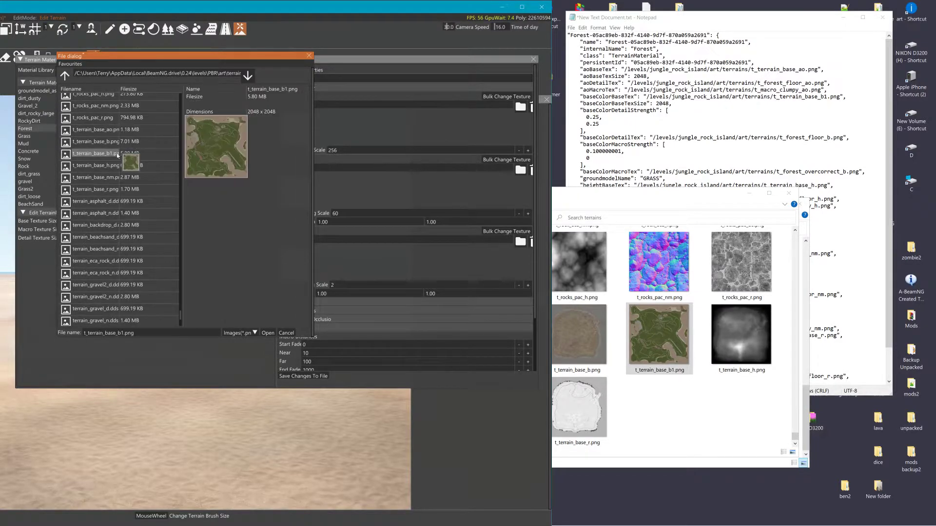
click(268, 332)
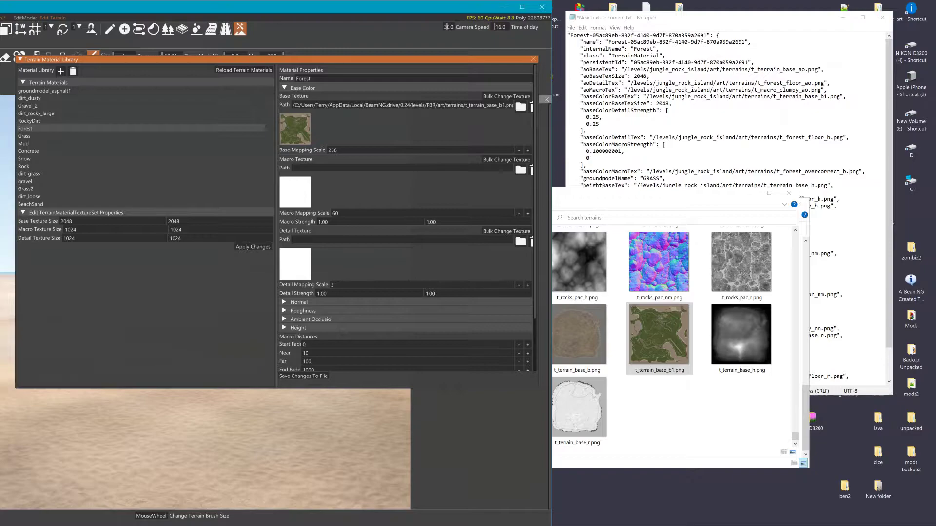
Assign t_forest_overcorrect_b.png from the PBR level's art\terrains folder as Forest's base color macro texture.
click(294, 191)
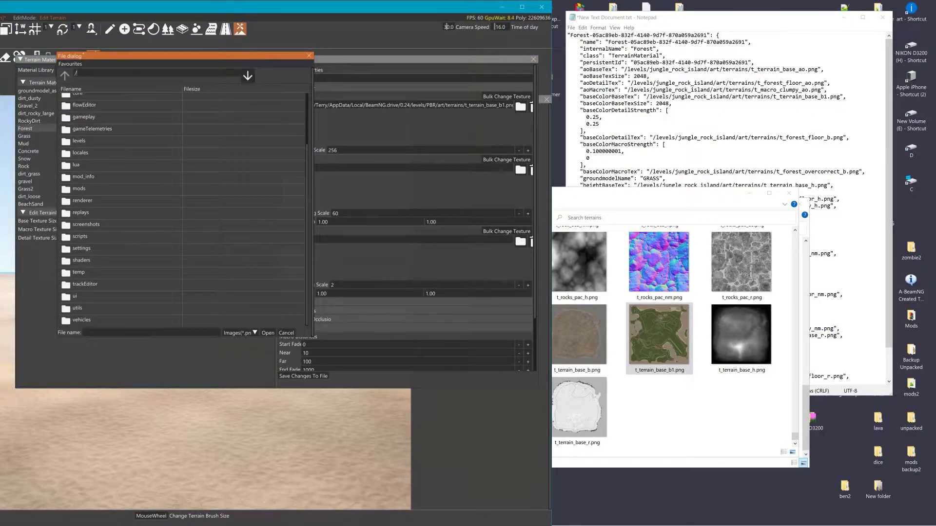
key(ctrl+v)
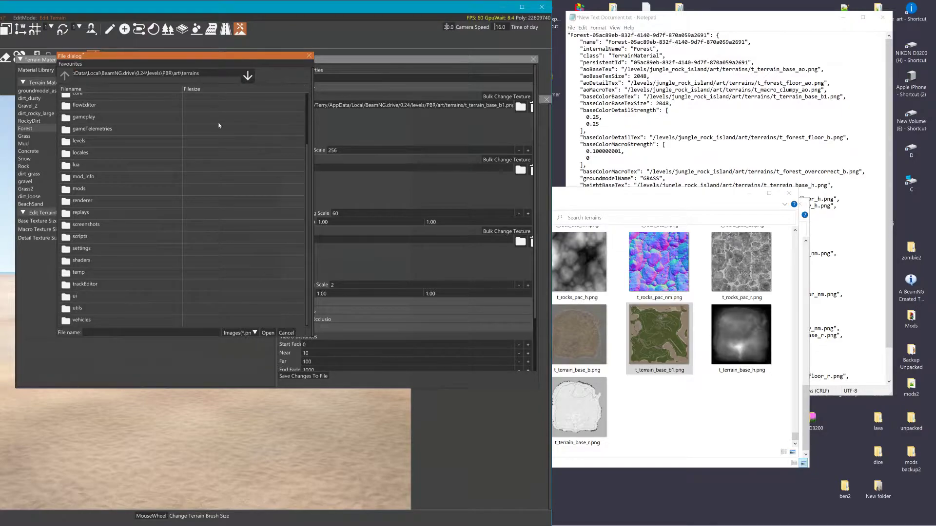
key(Return)
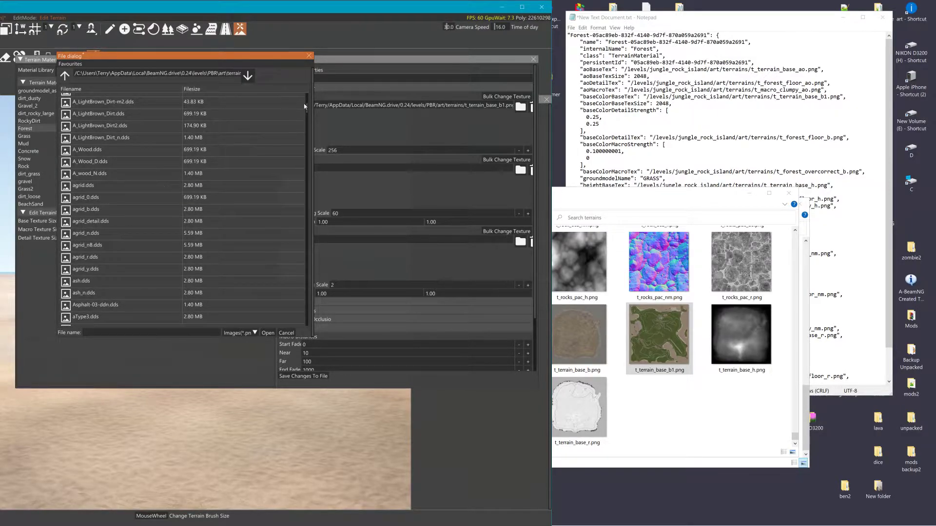
drag(307, 112, 316, 279)
scroll(186, 201, up, 2)
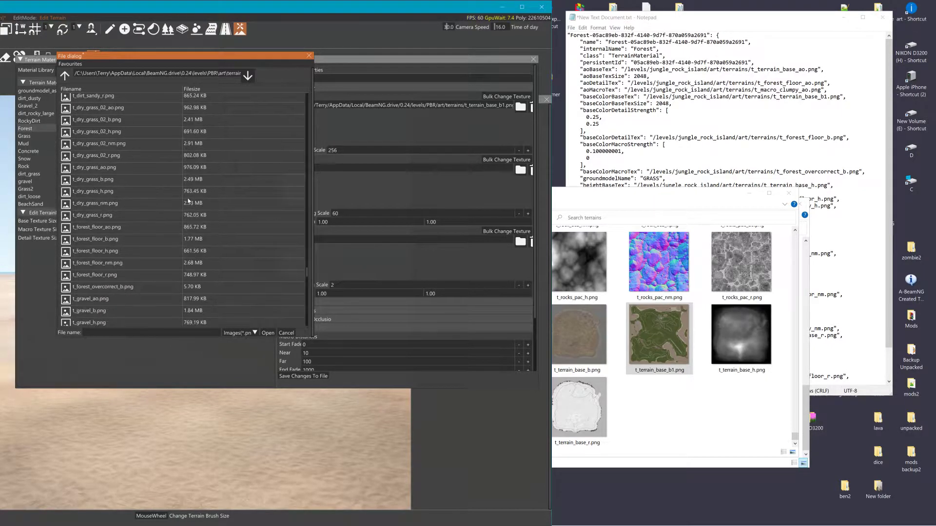
click(122, 287)
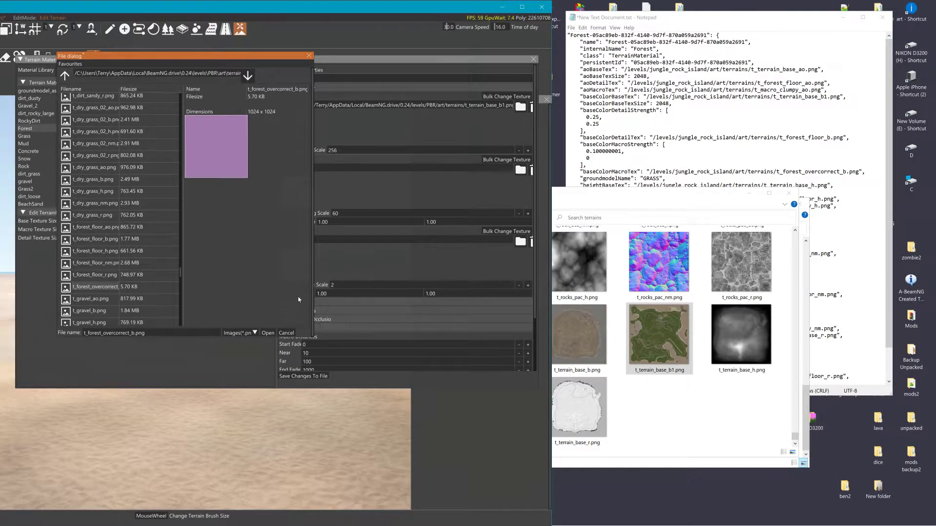
click(269, 332)
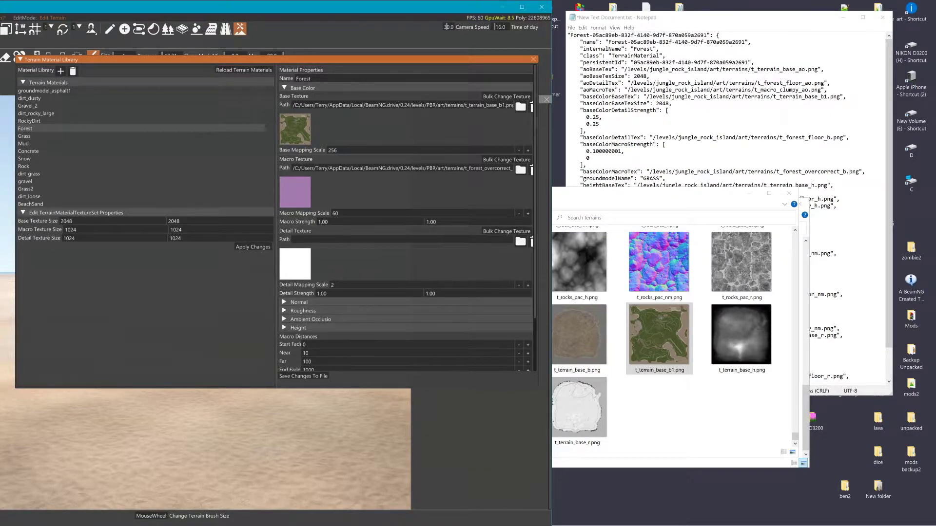
Assign t_forest_floor_b.png from the PBR level's art\terrains folder as Forest's base color detail texture.
click(291, 262)
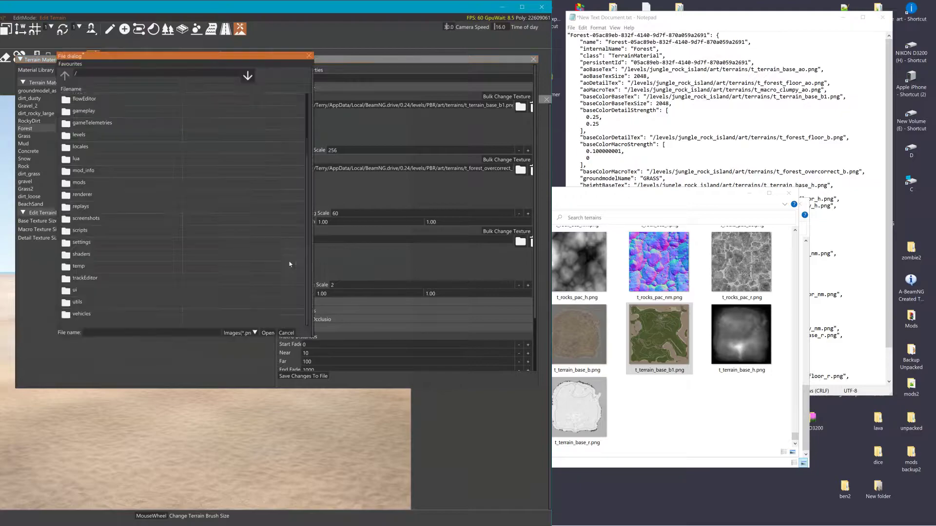
key(ctrl+v)
key(Return)
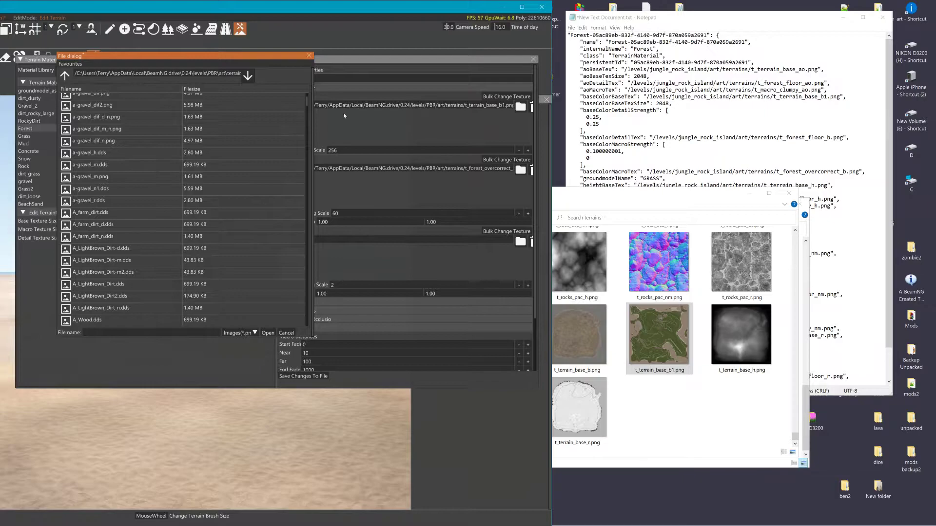
drag(306, 103, 302, 275)
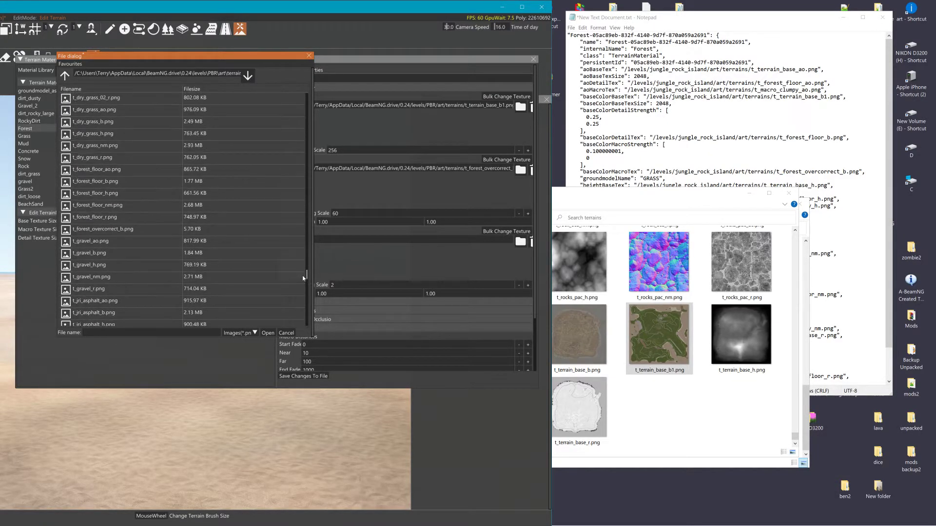
click(121, 184)
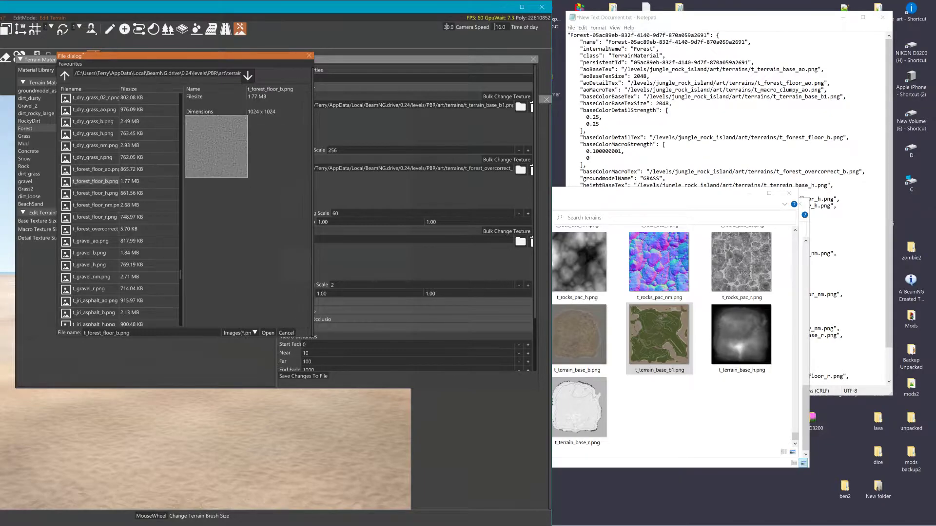
click(270, 333)
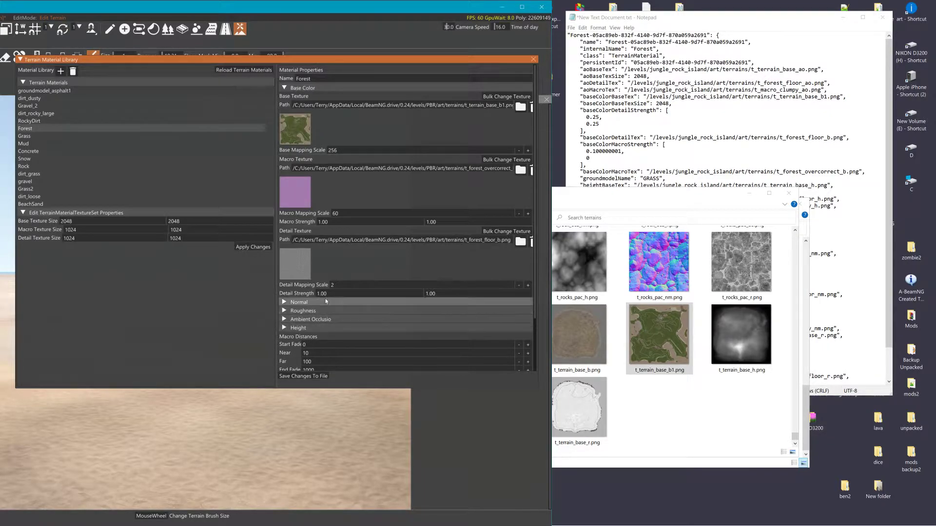
Expand Forest's Normal properties and move the File Explorer windows to uncover the Notepad normal map entries and the jungle_rock_island terrains files.
click(294, 303)
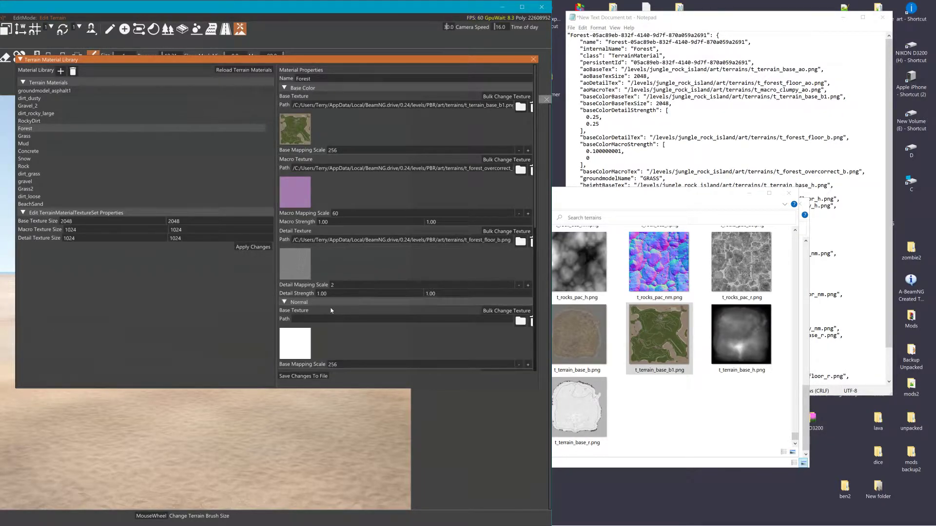
scroll(726, 107, down, 2)
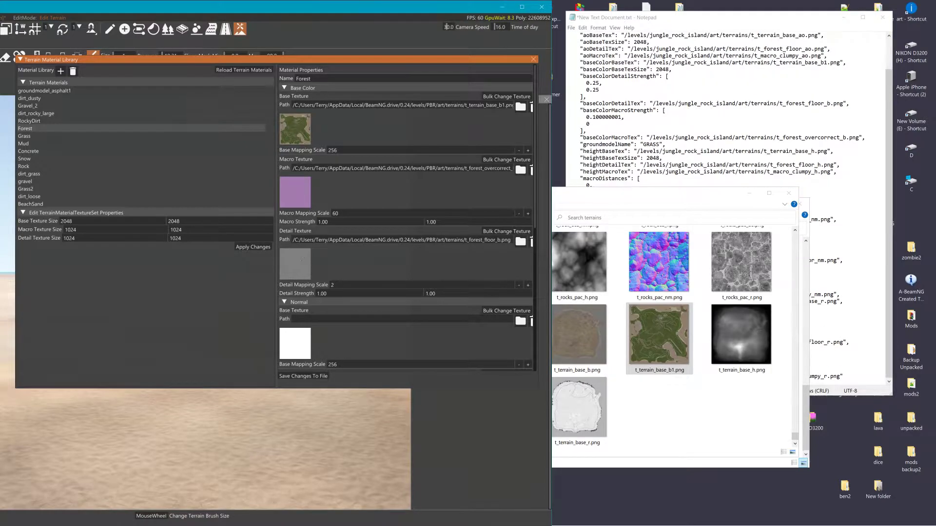
drag(706, 196, 712, 366)
drag(673, 206, 720, 319)
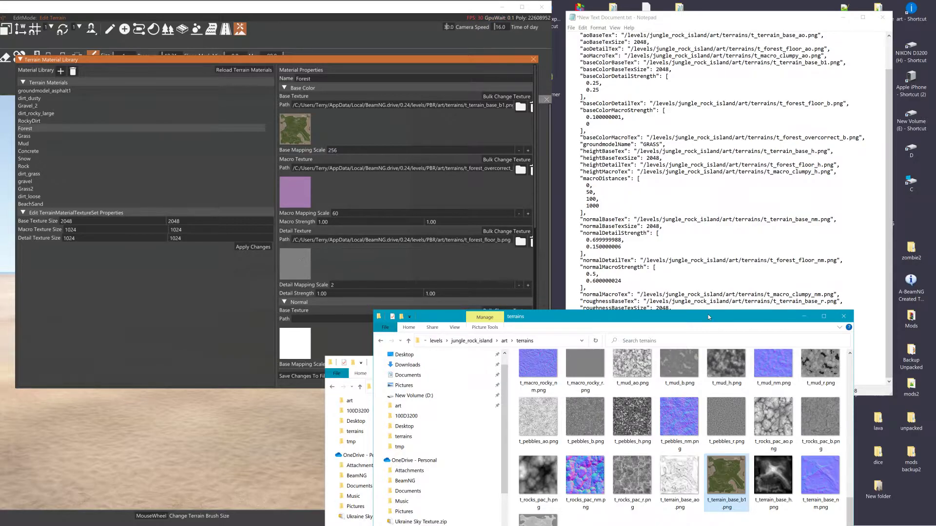
drag(706, 315, 693, 257)
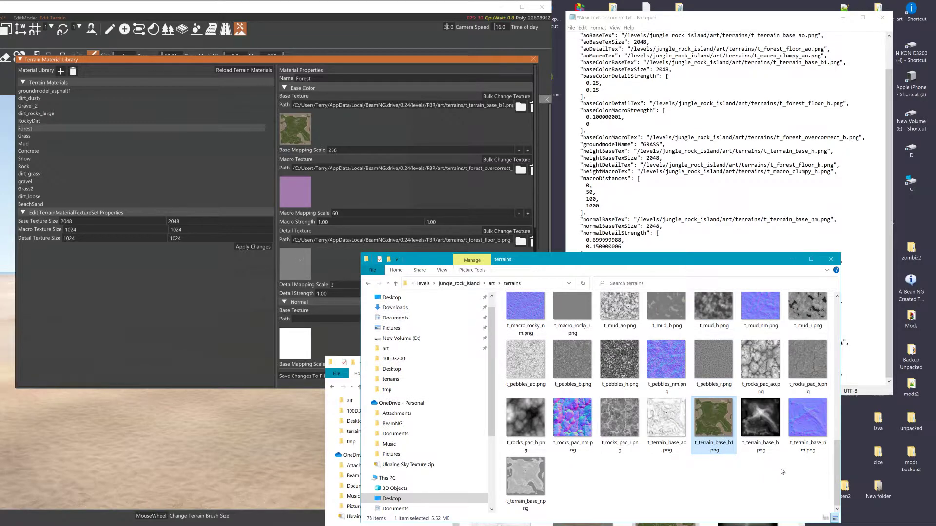
Rename t_terrain_base_nm.png in the jungle_rock_island terrains folder as t_terrain_base_nm1.png.
click(805, 436)
right_click(805, 436)
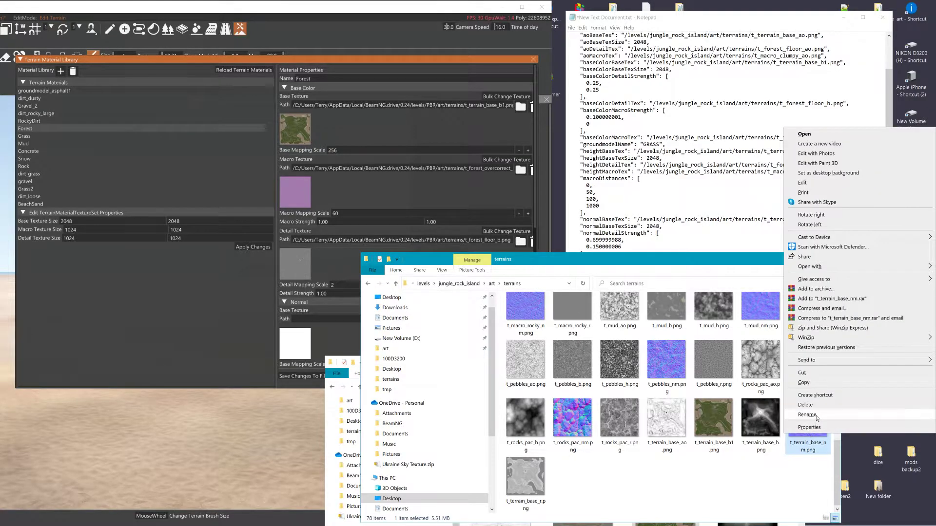
click(810, 415)
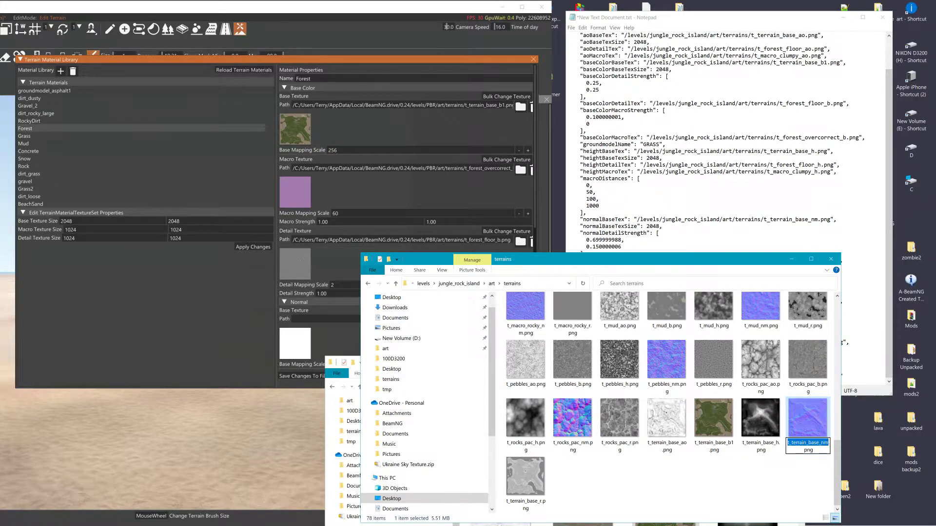
click(828, 444)
text(1)
click(809, 474)
Rename t_terrain_base_h.png in the jungle_rock_island terrains folder as t_terrain_base_h1.png.
right_click(759, 431)
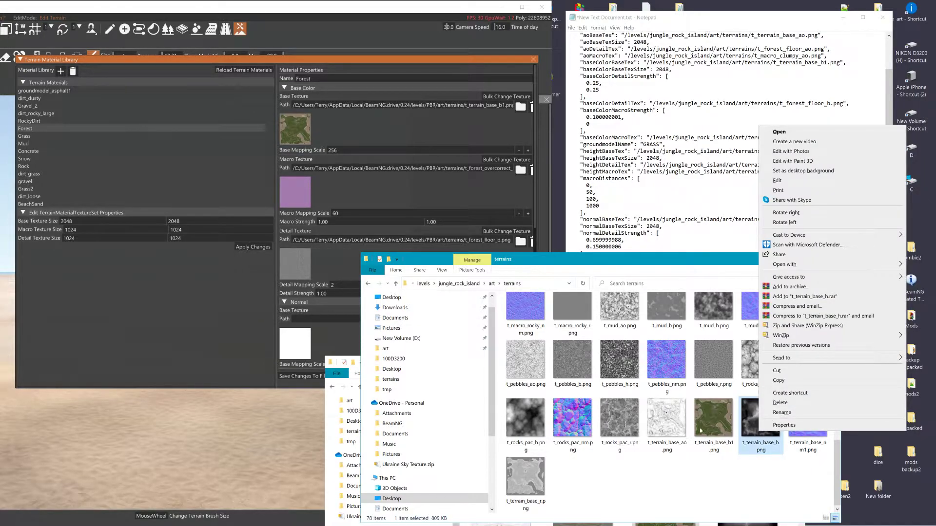
click(781, 413)
key(End)
text(1)
click(777, 472)
Rename t_terrain_base_ao.png in the jungle_rock_island terrains folder as t_terrain_base_ao1.png.
right_click(718, 450)
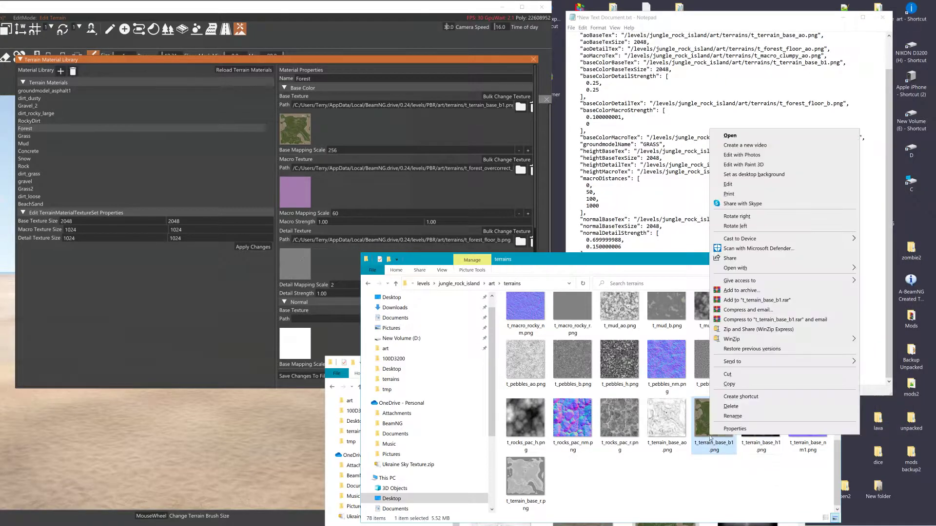
right_click(677, 440)
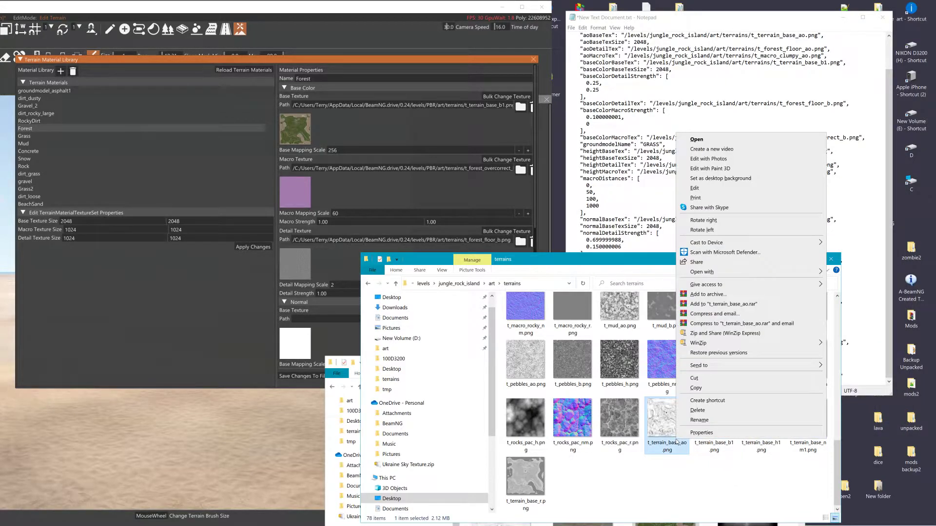
click(699, 420)
click(687, 443)
text(1)
click(684, 470)
Rename t_terrain_base_r.png in the jungle_rock_island terrains folder as t_terrain_base_r1.png.
right_click(528, 486)
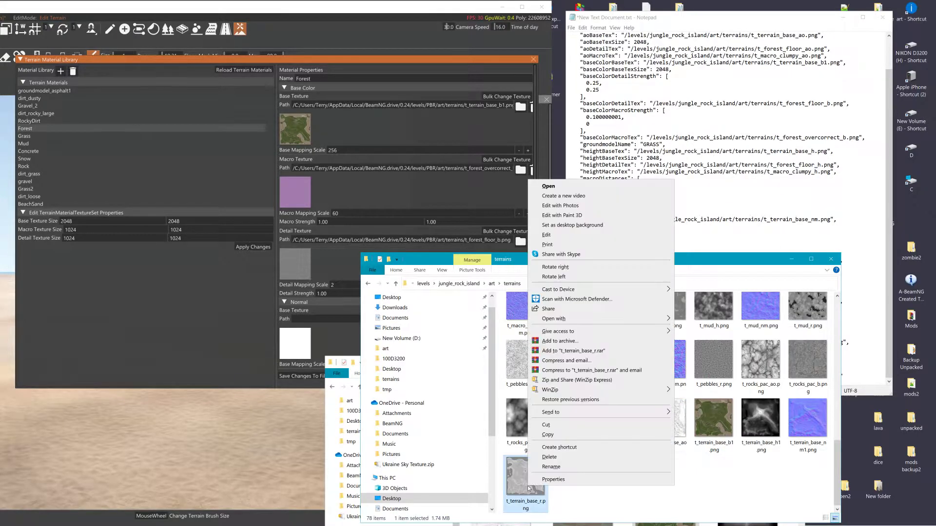
click(551, 467)
click(542, 501)
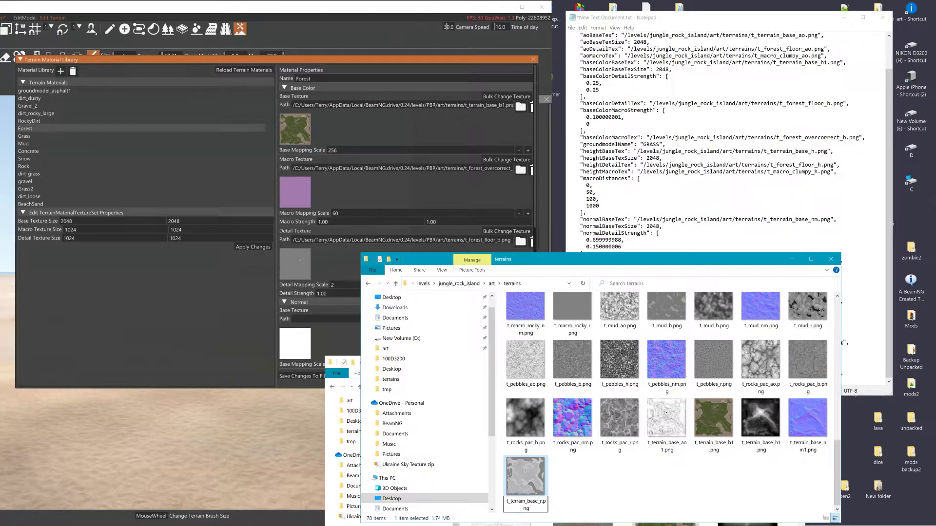
text(1)
click(557, 497)
Copy the five renamed base textures, t_terrain_base_ao1, b1, h1, nm1 and r1, from the jungle_rock_island terrains folder.
click(543, 497)
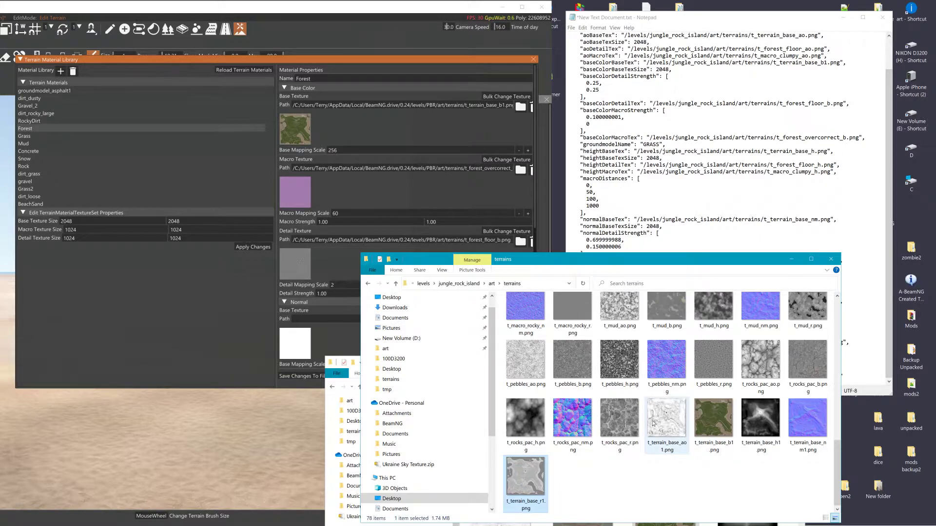
shift+click(628, 424)
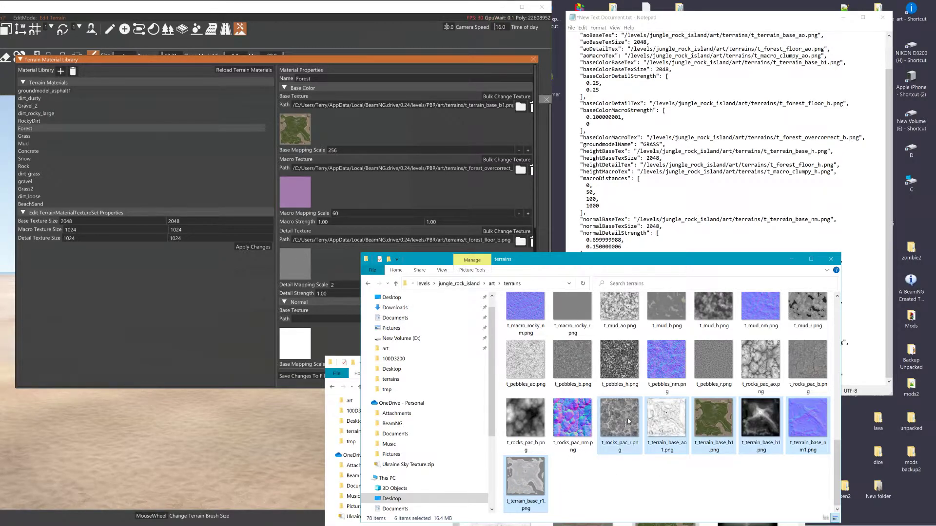
shift+click(662, 431)
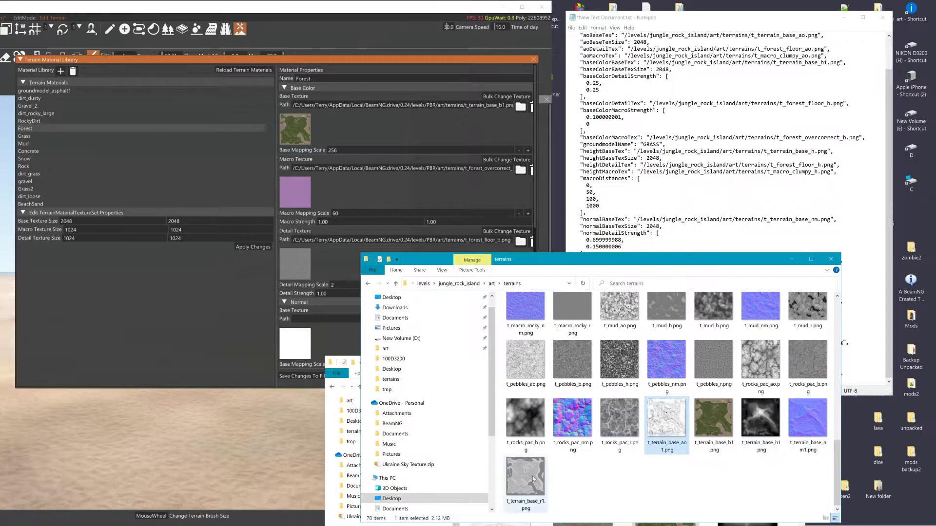
right_click(535, 480)
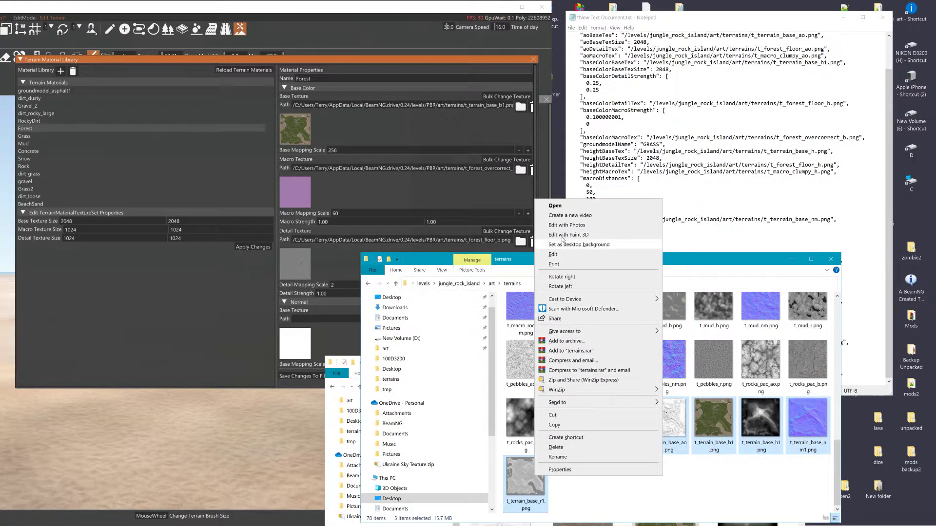
click(558, 425)
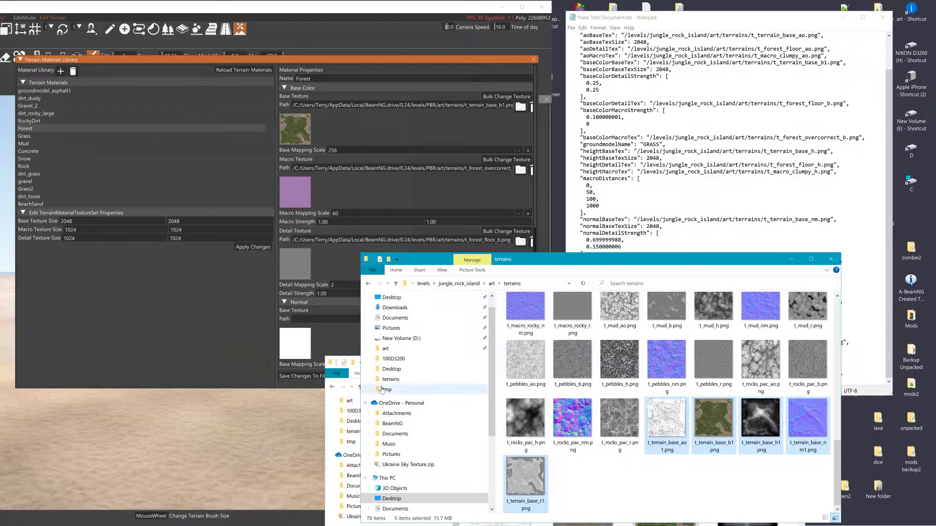
Paste the copied base textures into the PBR level's art/terrains folder, replacing the existing t_terrain_base_b1.png.
click(344, 395)
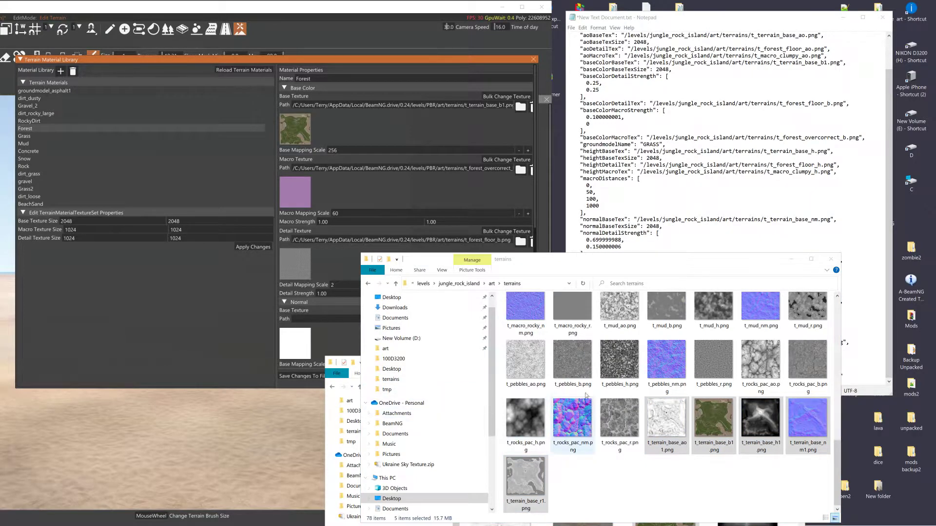
click(355, 361)
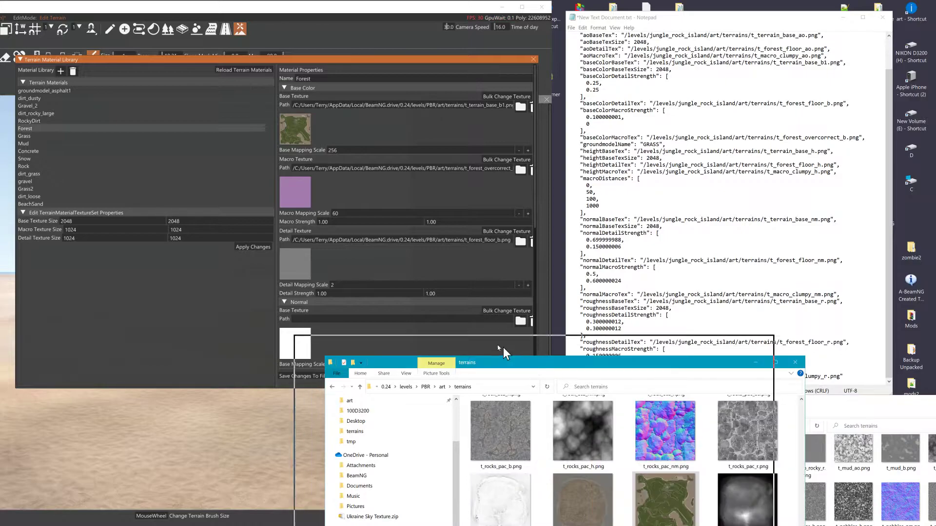
drag(509, 363, 300, 169)
right_click(464, 380)
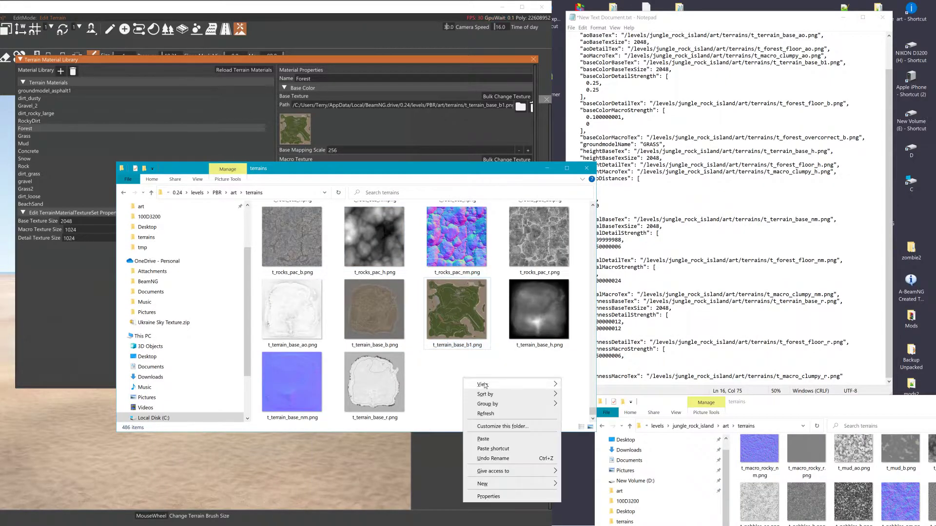
click(483, 438)
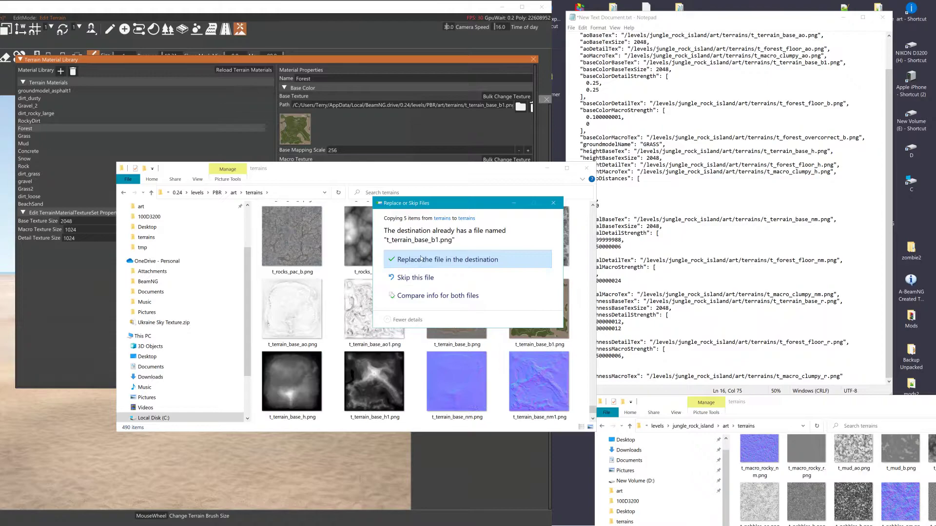
click(419, 259)
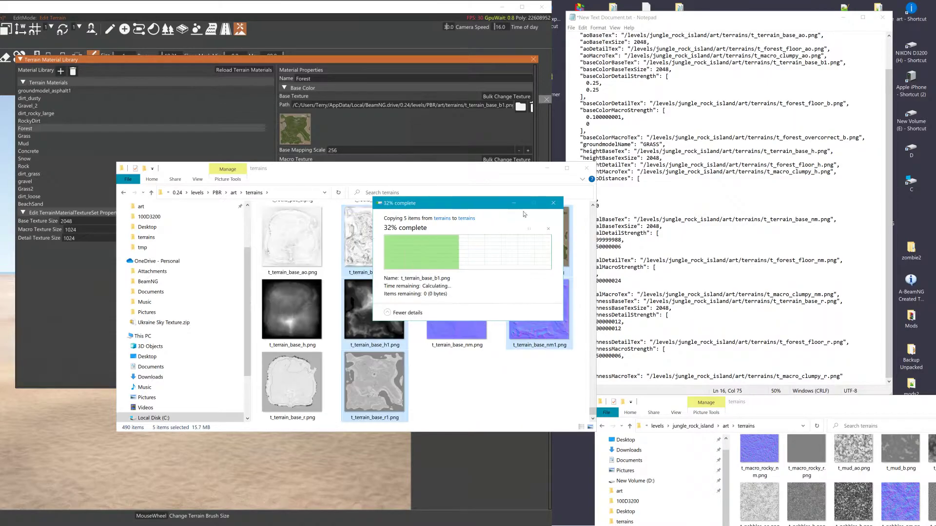
click(548, 169)
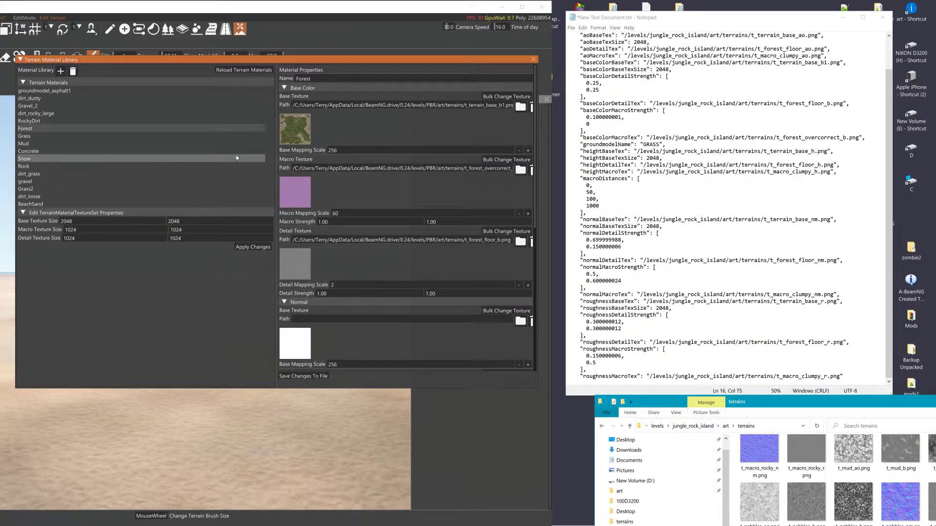
Open the file dialog for Forest's Normal base texture and point it to the PBR level's art/terrains folder using its copied path.
click(295, 344)
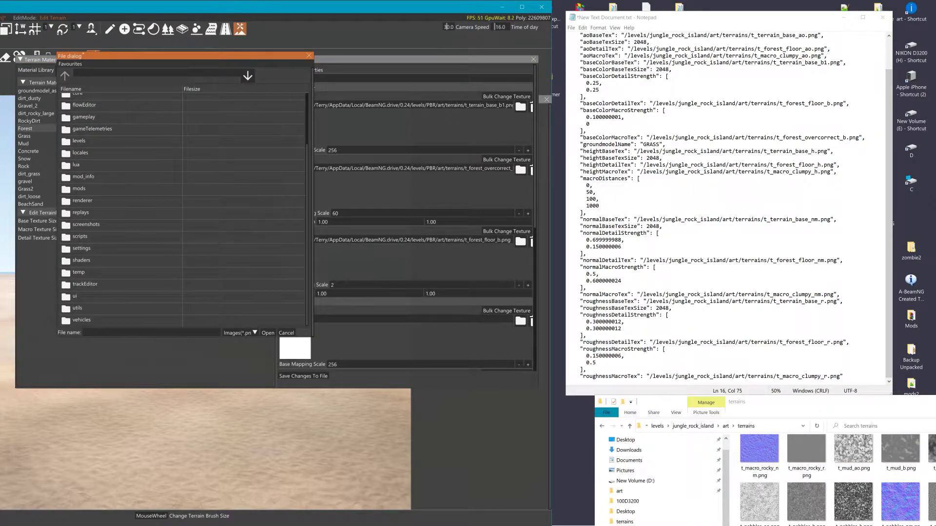
click(98, 74)
key(BackSpace)
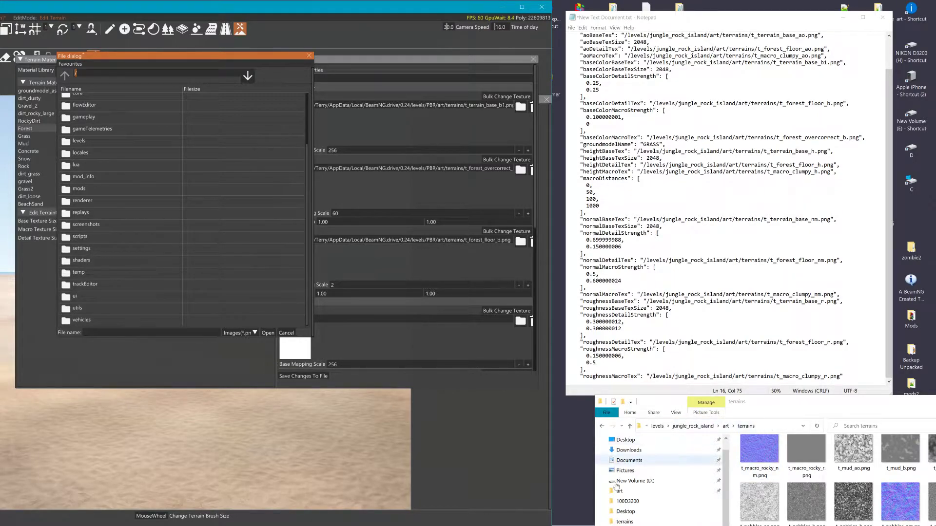
mouse_move(560, 522)
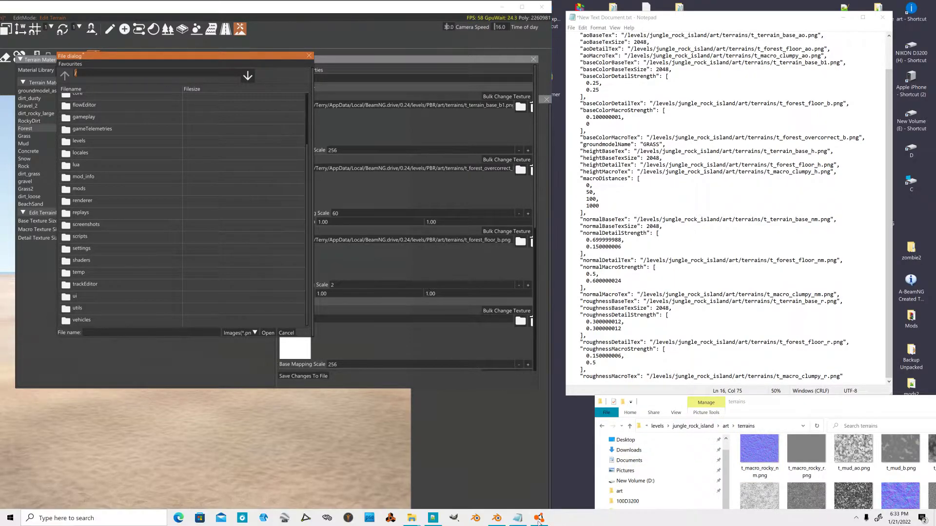
mouse_move(410, 520)
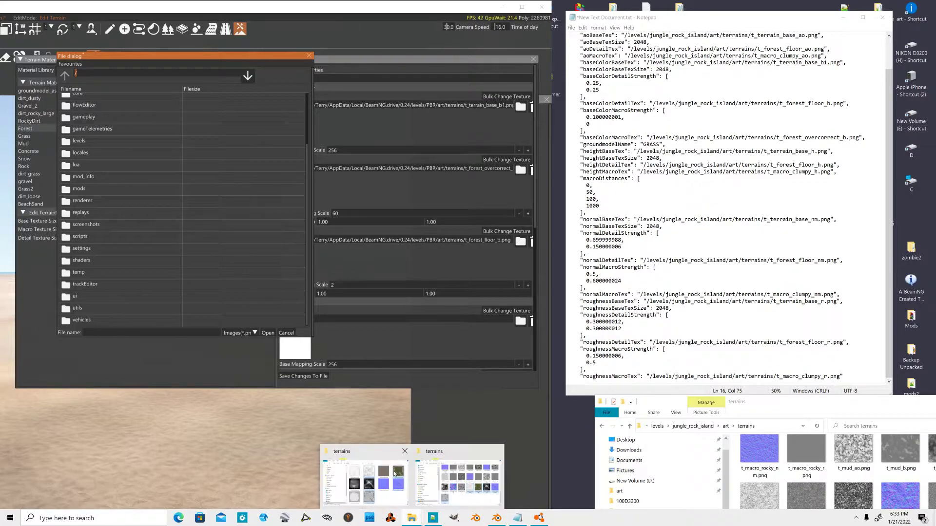
click(375, 451)
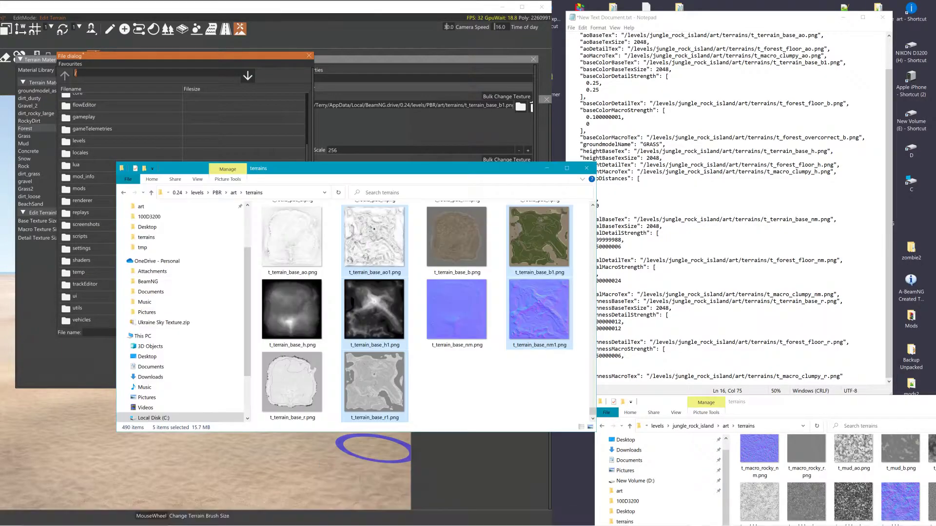
click(287, 193)
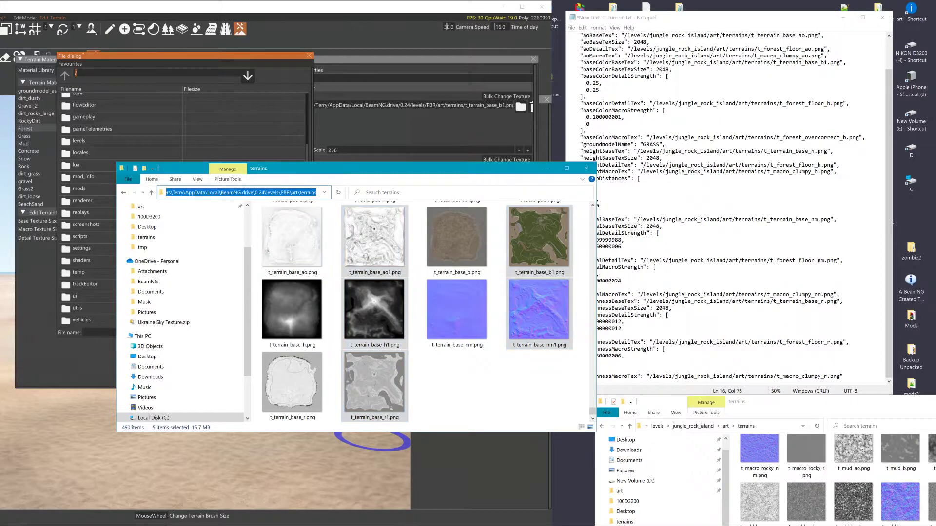
click(31, 70)
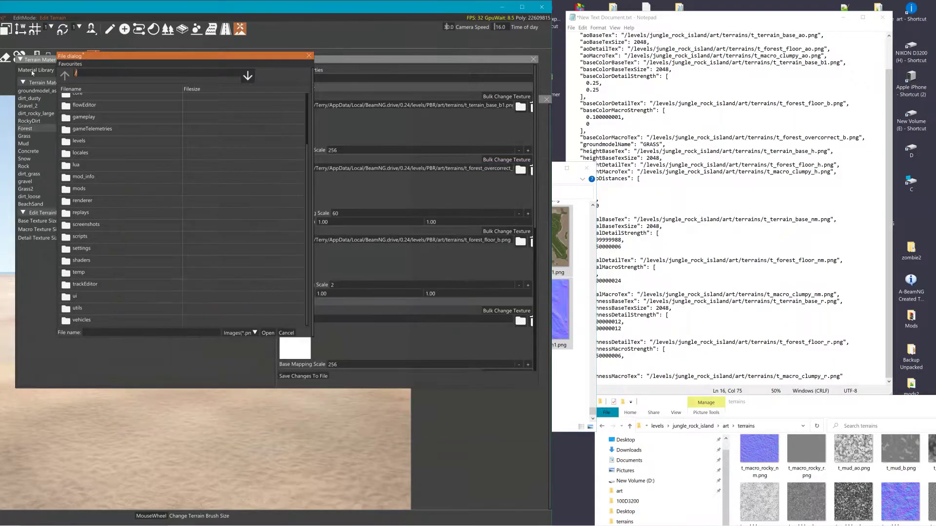
key(ctrl+v)
key(Return)
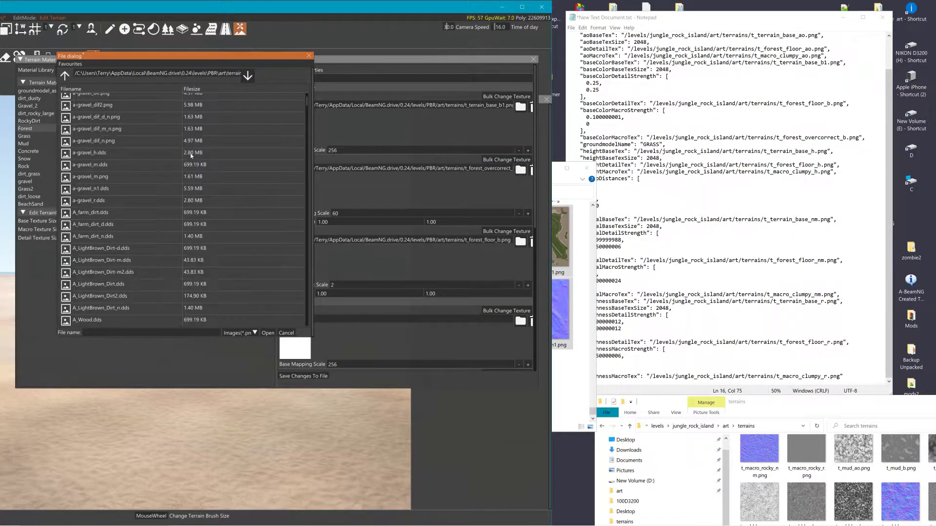
Assign t_terrain_base_nm1.png as the Forest material's Normal base texture.
drag(307, 105, 297, 316)
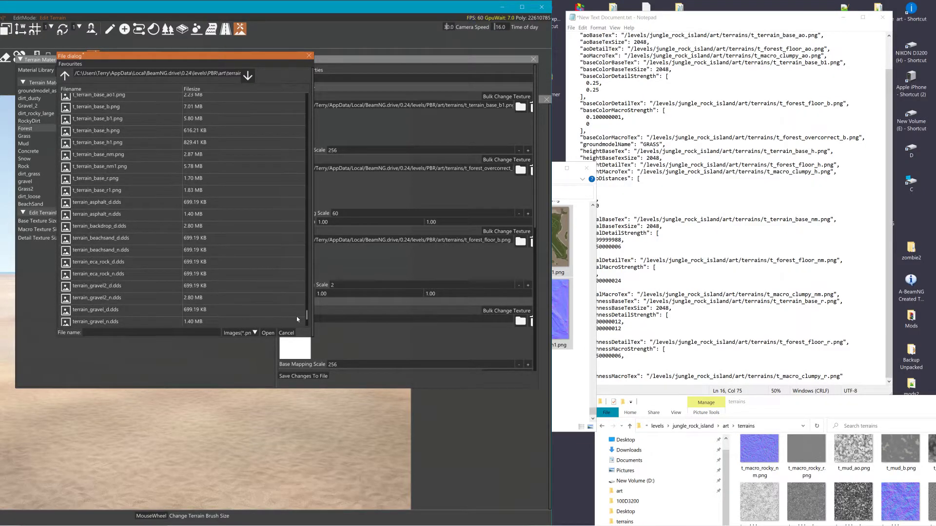
click(109, 167)
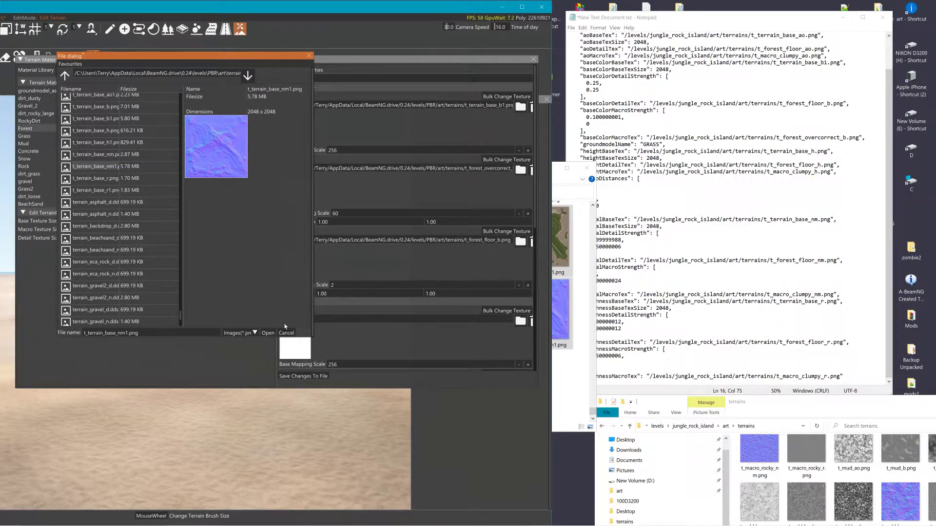
click(267, 333)
Locate and select t_macro_clumpy_nm.png in the jungle_rock_island terrains folder as the source for Forest's Normal macro texture.
scroll(379, 323, down, 2)
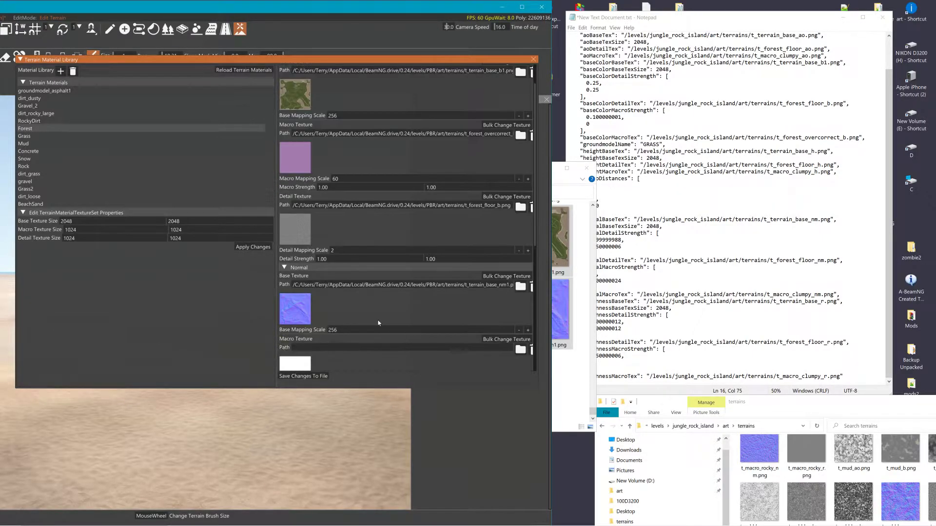
scroll(379, 322, down, 2)
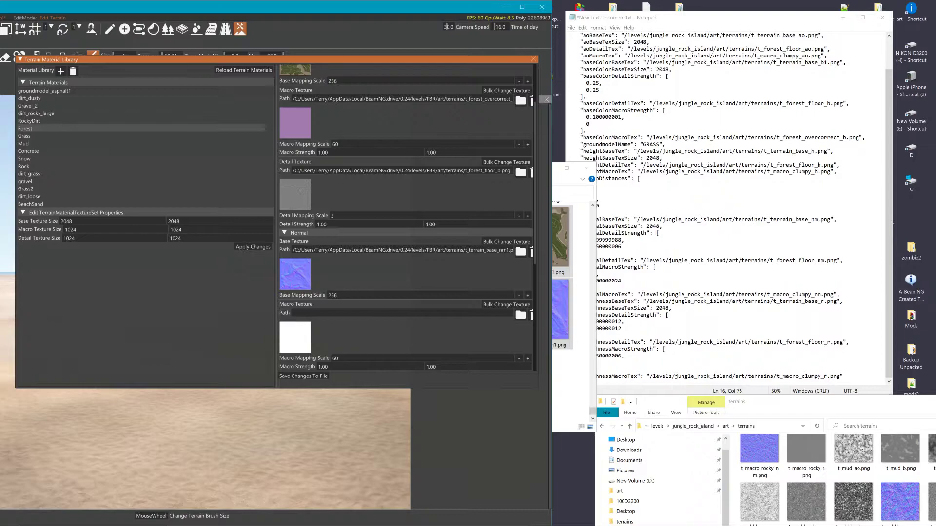
click(556, 168)
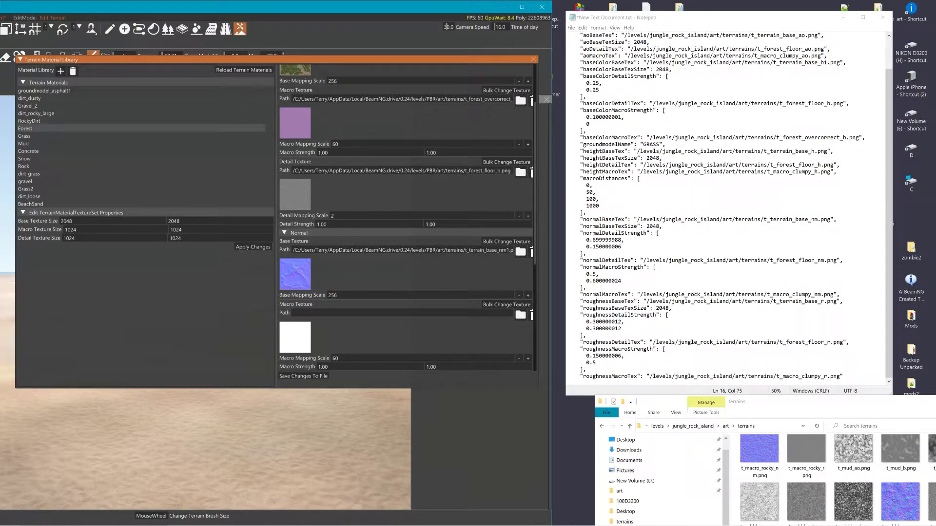
click(780, 411)
drag(782, 410, 672, 332)
scroll(780, 463, up, 5)
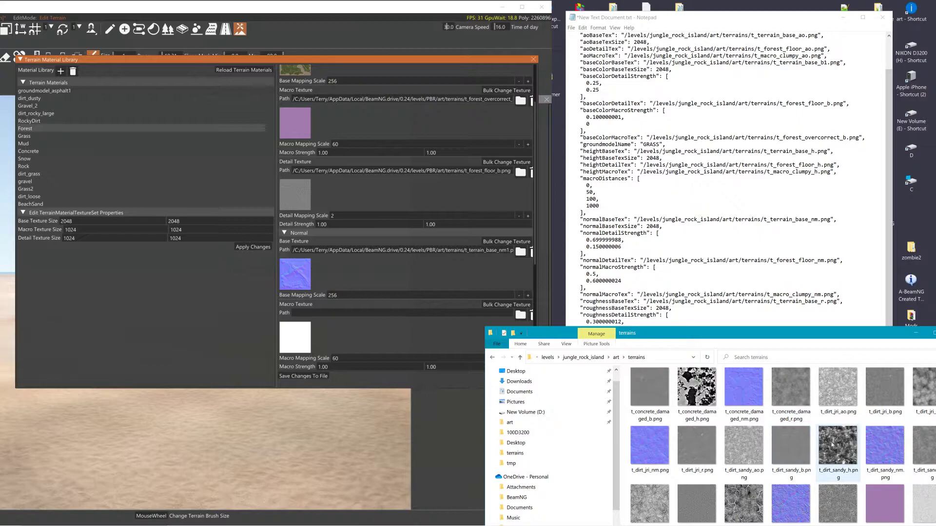
scroll(818, 422, up, 2)
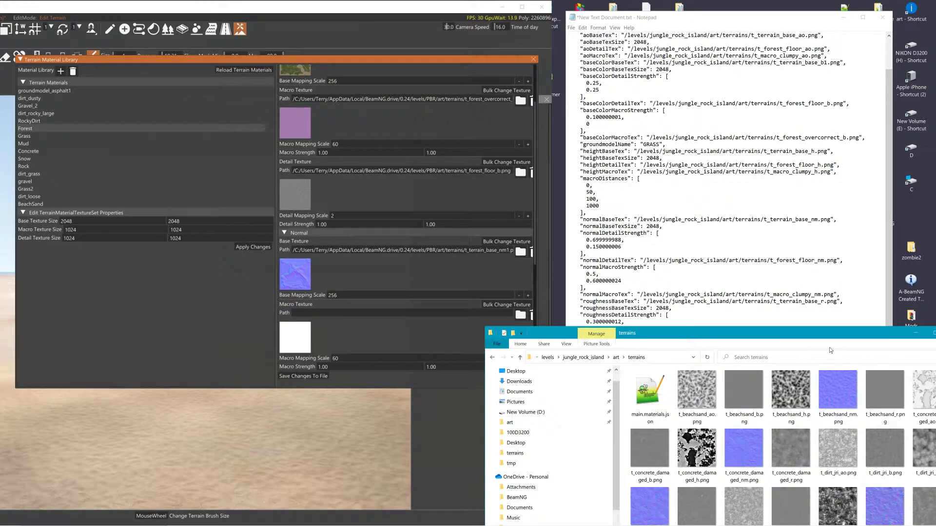
drag(830, 333, 725, 314)
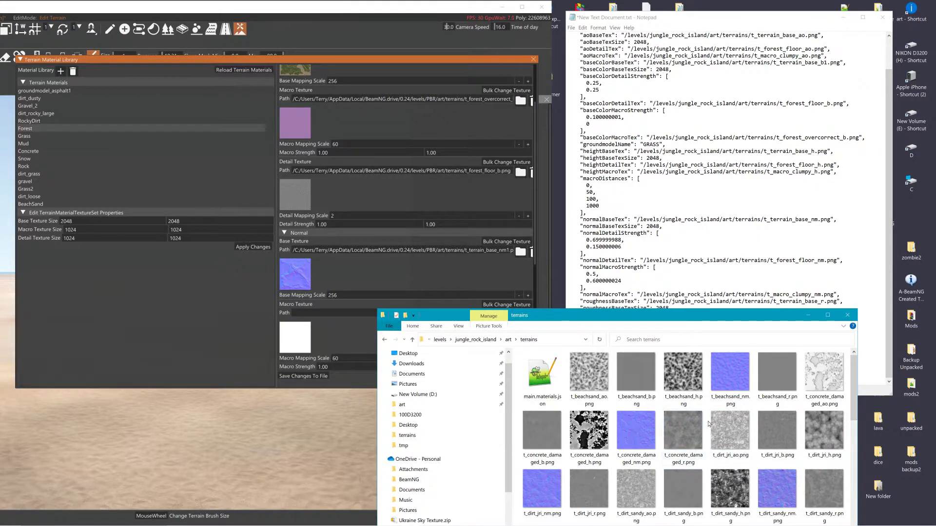
scroll(710, 424, down, 3)
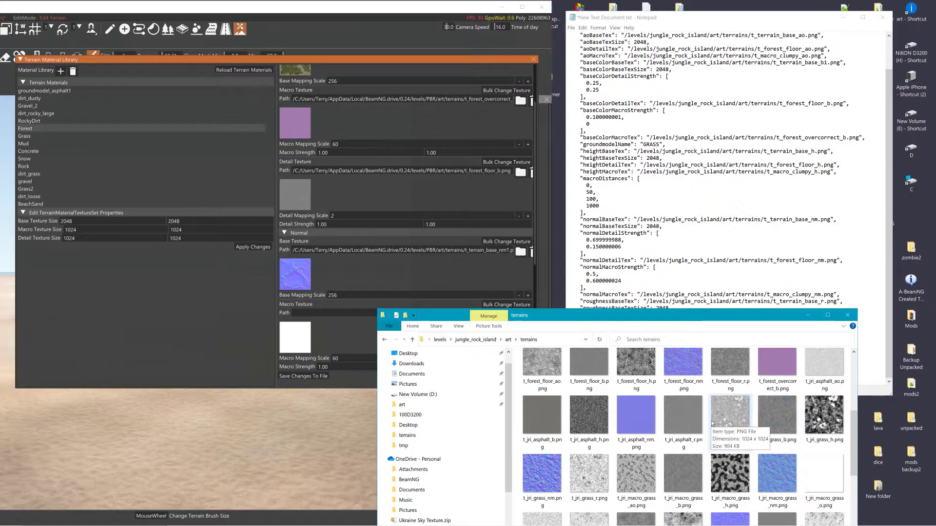
scroll(710, 424, up, 3)
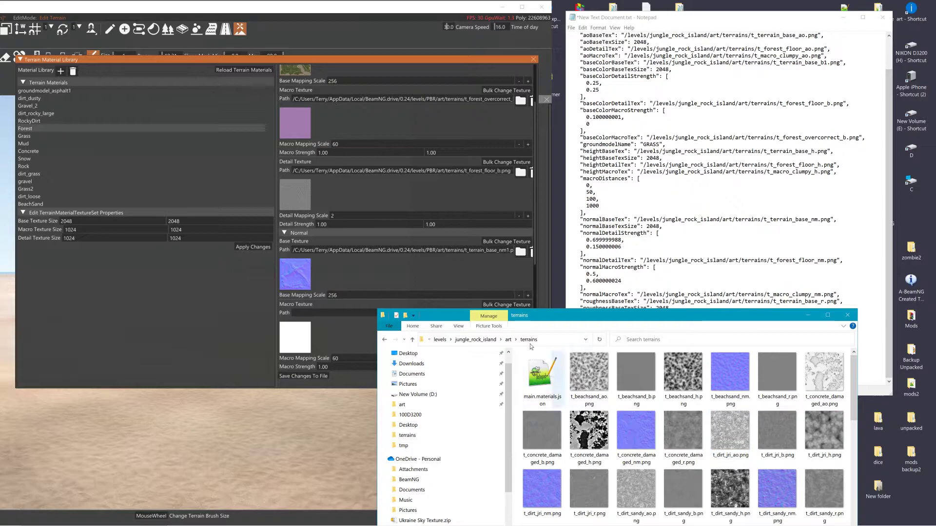
mouse_move(739, 420)
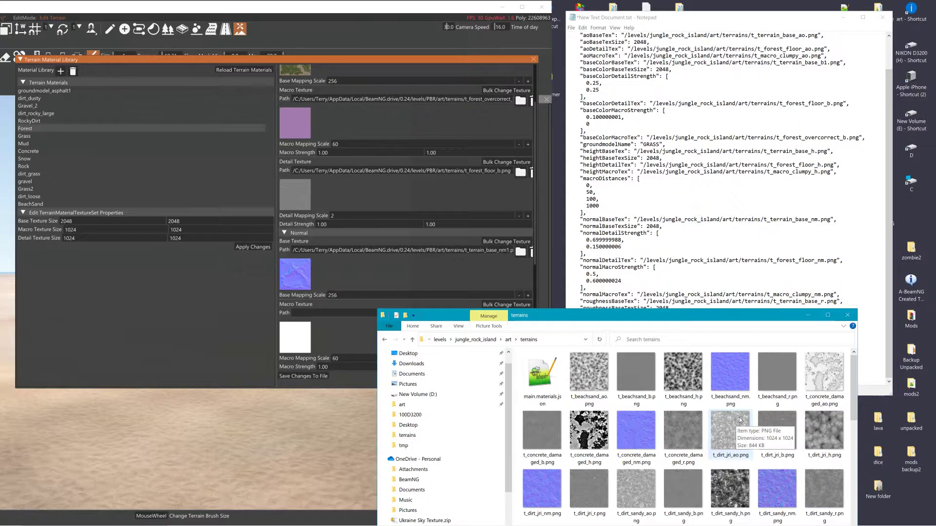
scroll(739, 419, down, 6)
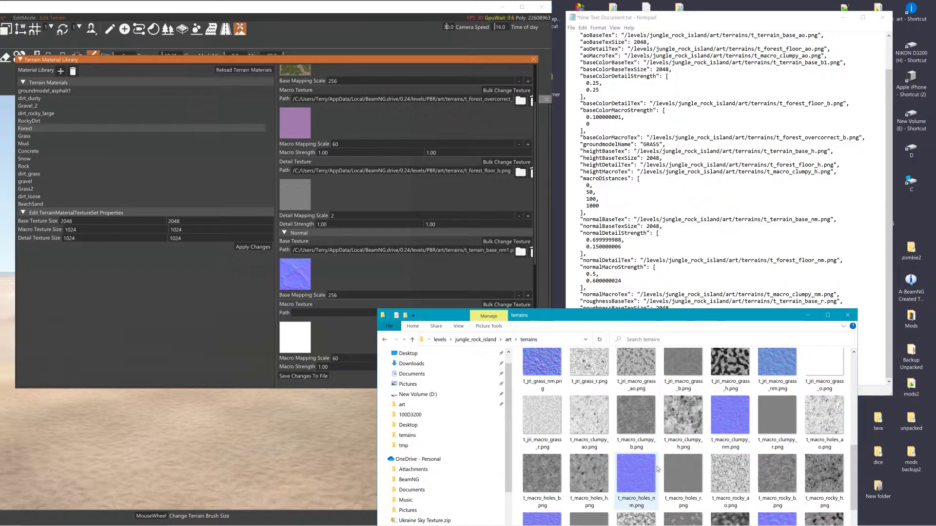
click(732, 410)
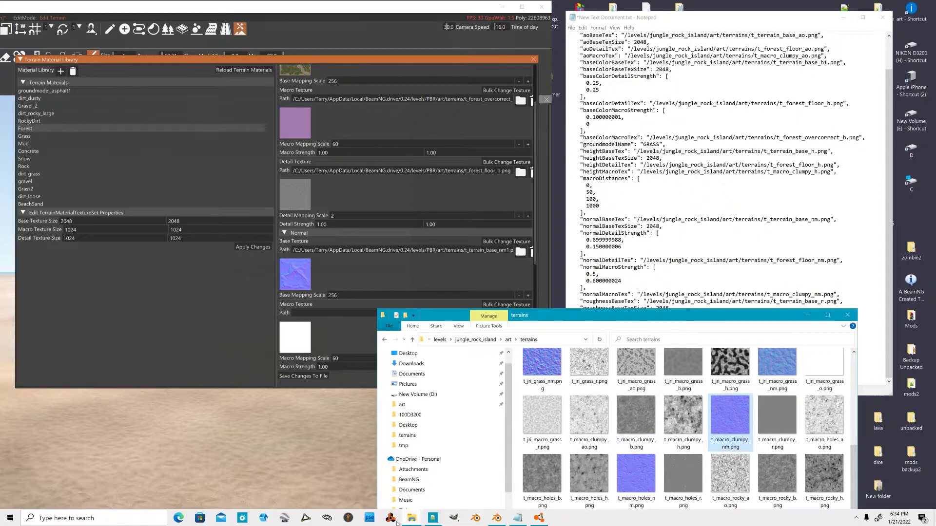
Check the PBR level's art/terrains folder for an existing t_macro_clumpy_nm.png and compare it with the jungle_rock_island version.
click(412, 517)
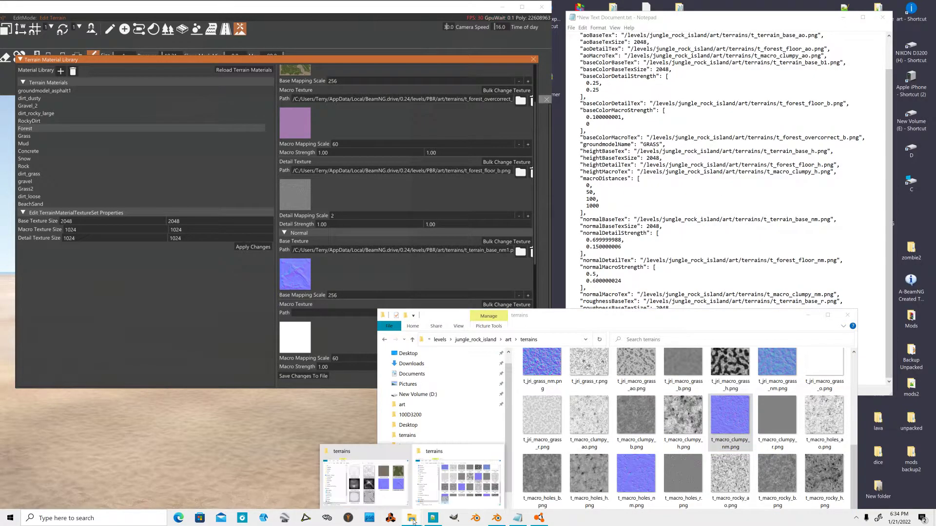
click(359, 453)
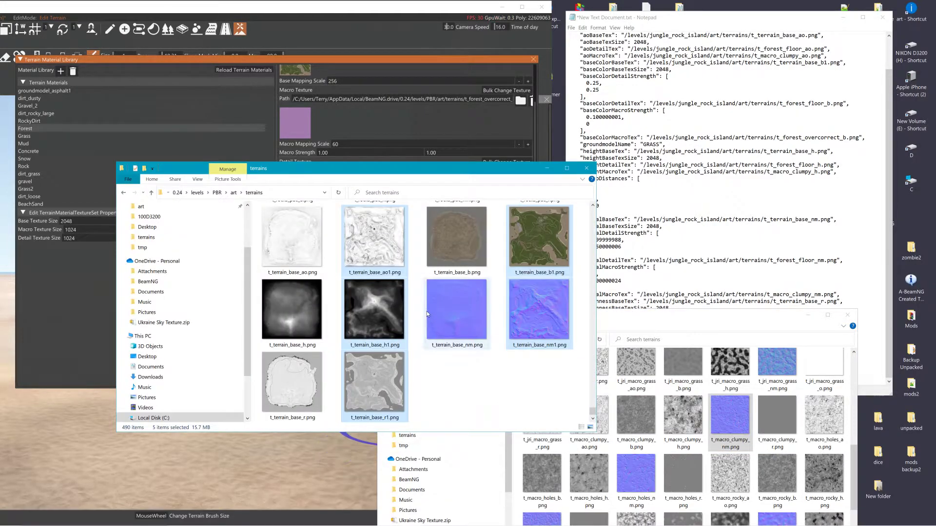
scroll(429, 309, down, 3)
scroll(439, 311, up, 2)
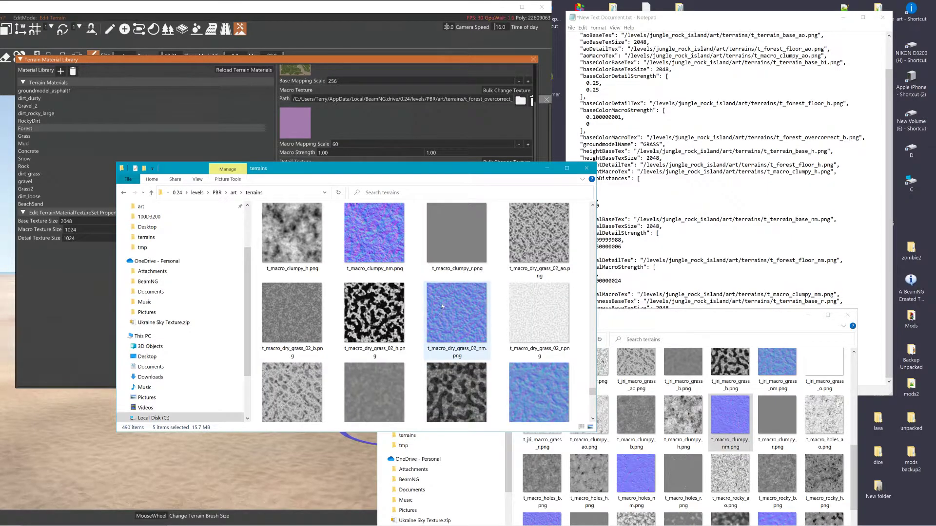
mouse_move(385, 249)
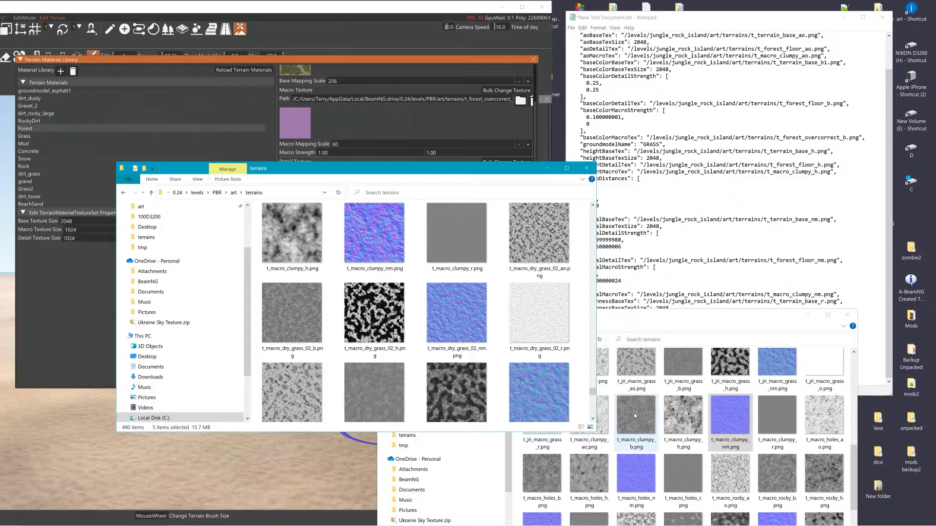
Rename t_macro_clumpy_nm.png in the jungle_rock_island terrains folder as t_macro_clumpy_nm1.png.
click(724, 413)
right_click(724, 413)
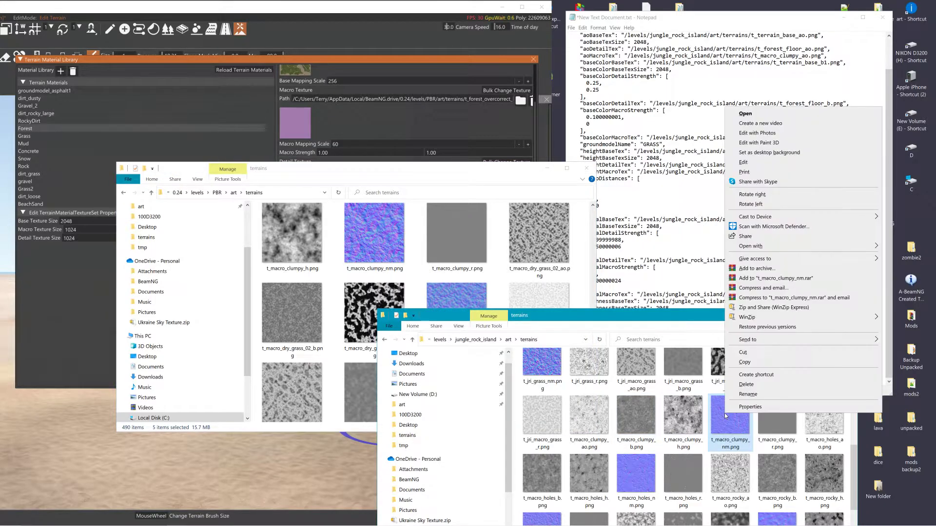
click(744, 361)
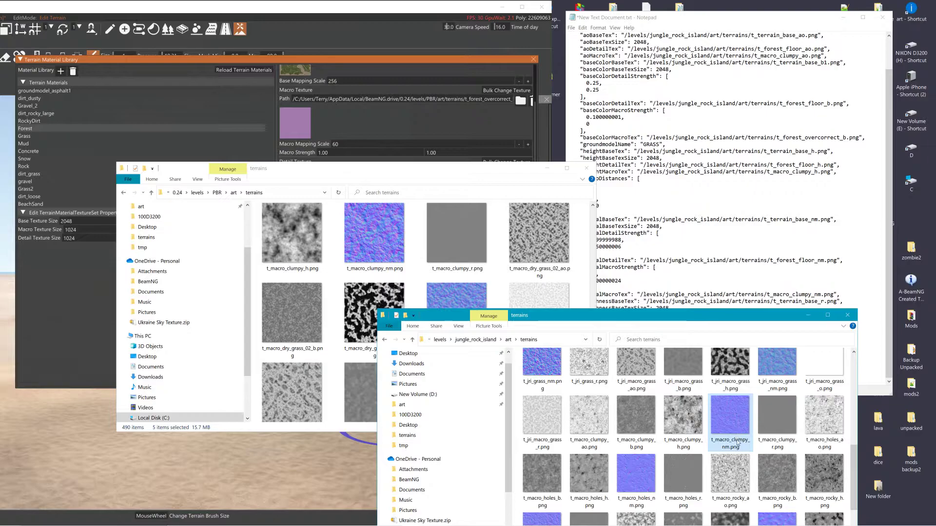
right_click(730, 449)
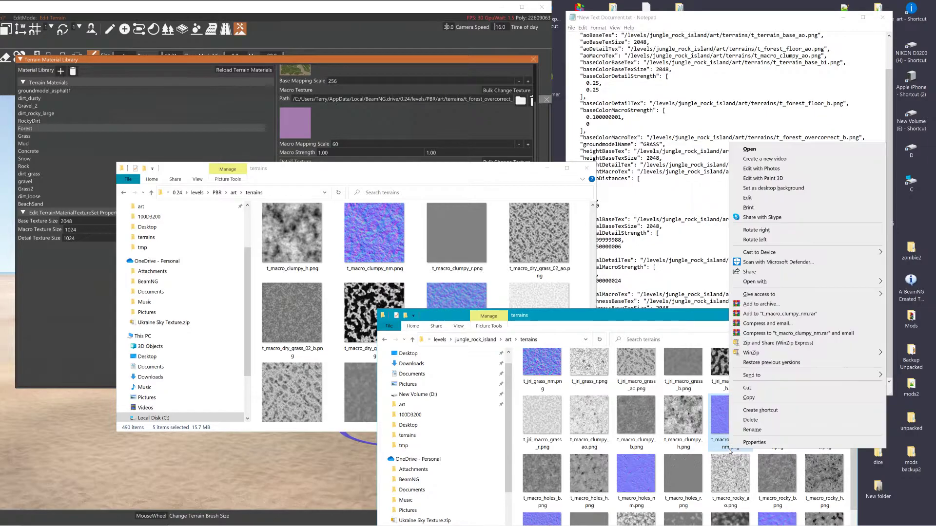
click(751, 430)
click(726, 446)
text(1)
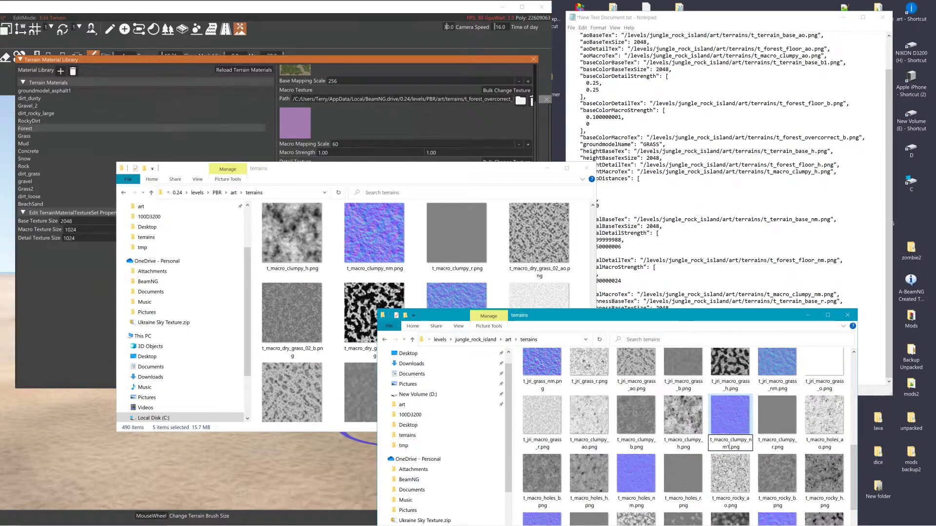
Copy t_macro_clumpy_nm1.png from the jungle_rock_island terrains folder into the PBR level's art/terrains folder.
right_click(726, 422)
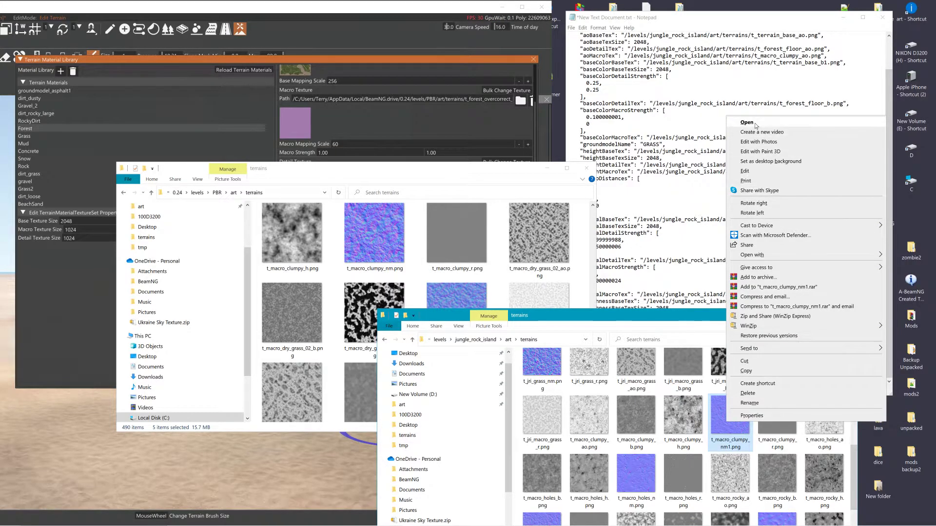
click(746, 371)
click(425, 185)
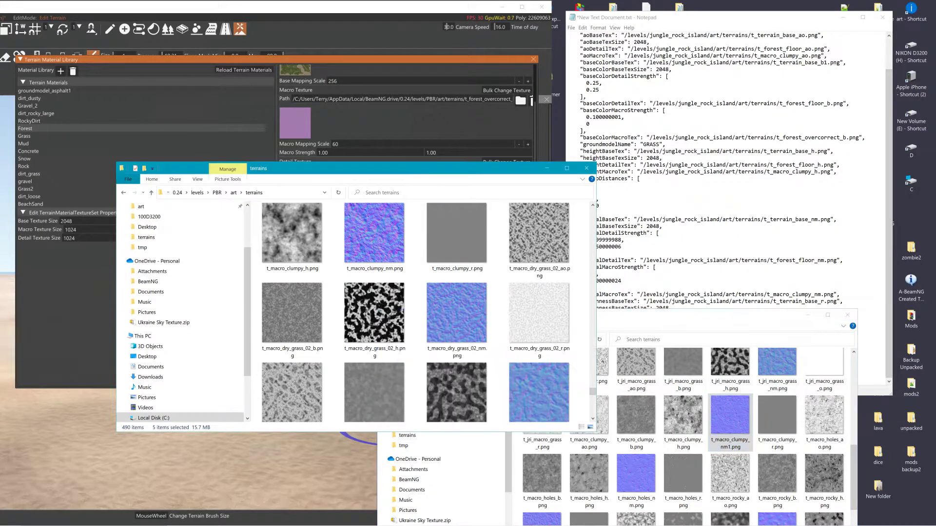
right_click(496, 384)
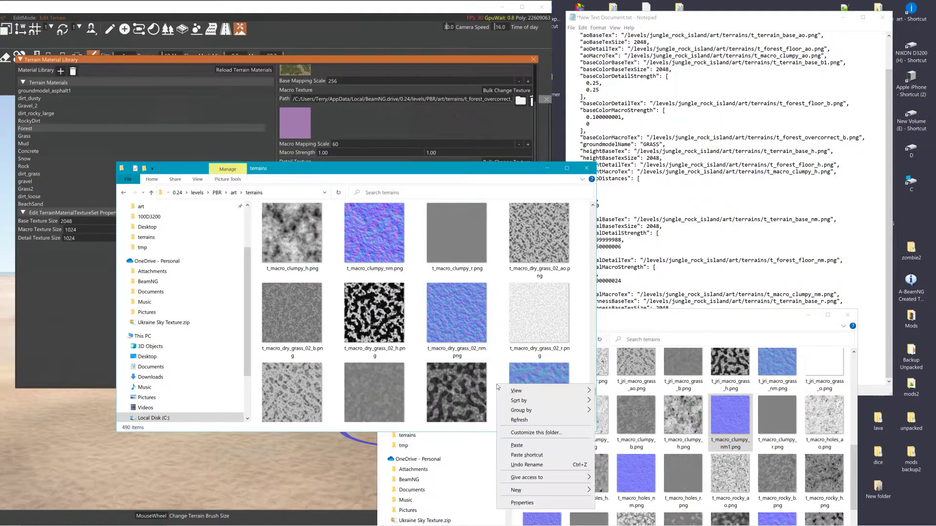
click(521, 445)
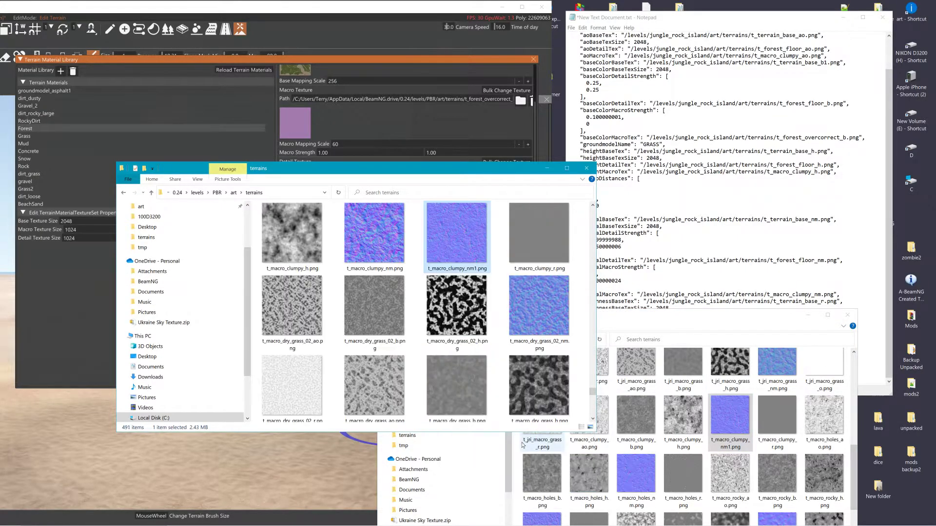
Assign t_macro_clumpy_nm1.png as Forest's Normal macro texture, reaching the PBR level's art/terrains folder through its copied path.
click(267, 63)
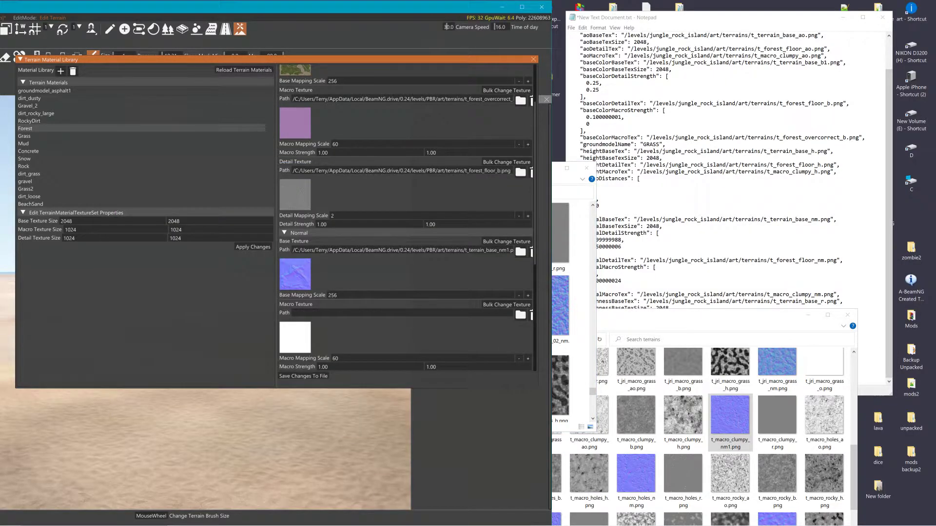
click(295, 345)
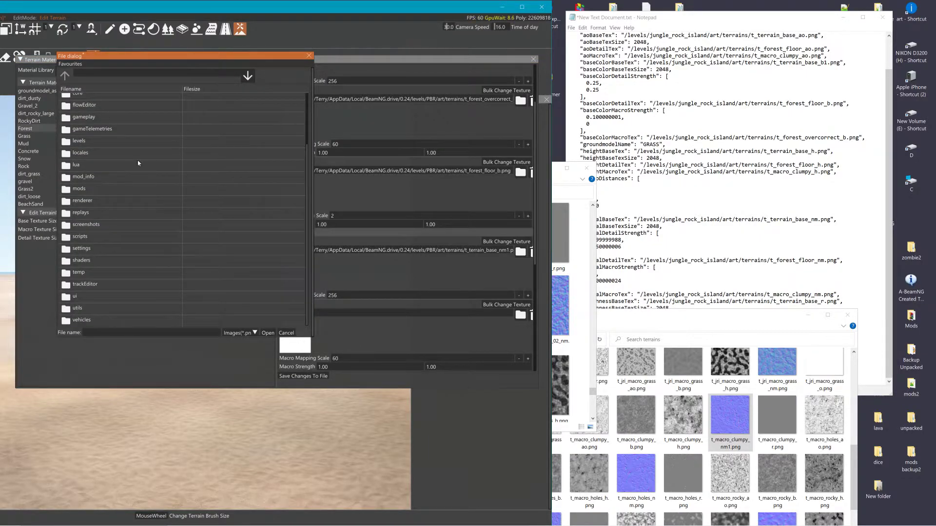
click(581, 385)
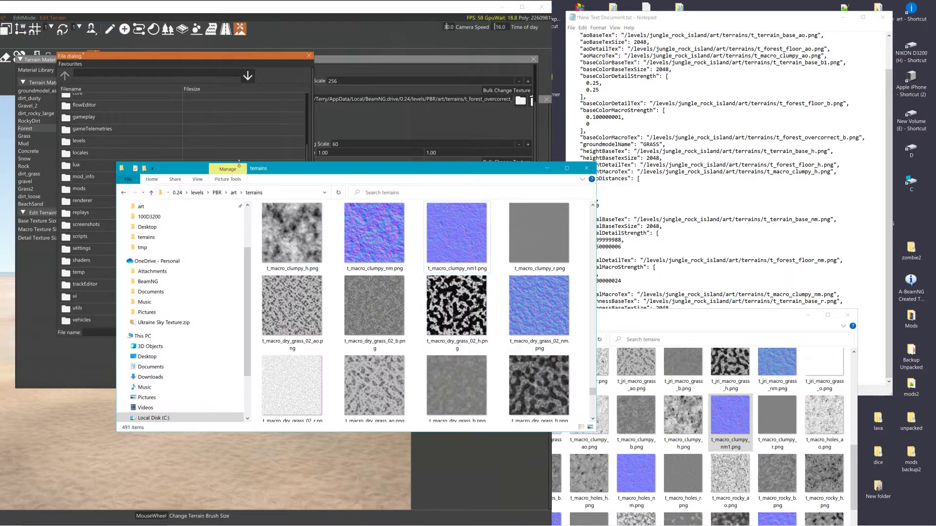
click(285, 192)
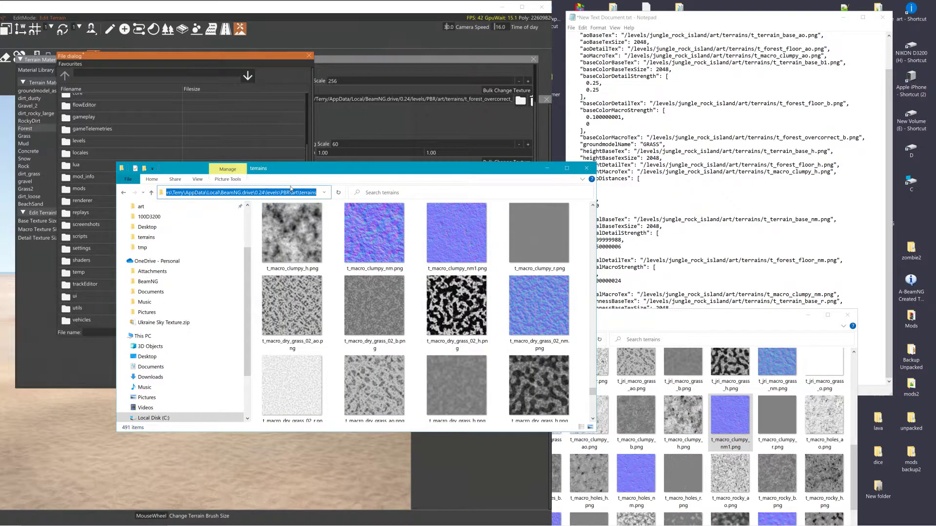
click(153, 72)
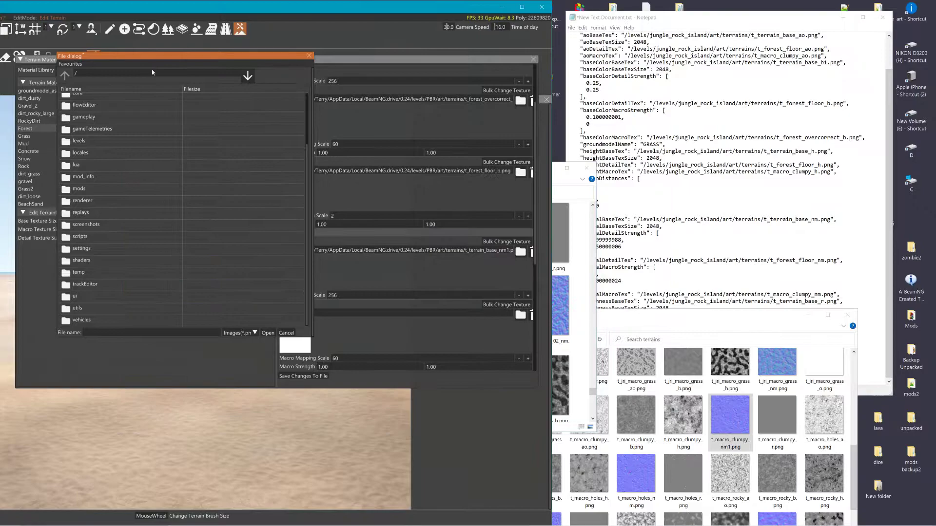
key(ctrl+v)
key(Return)
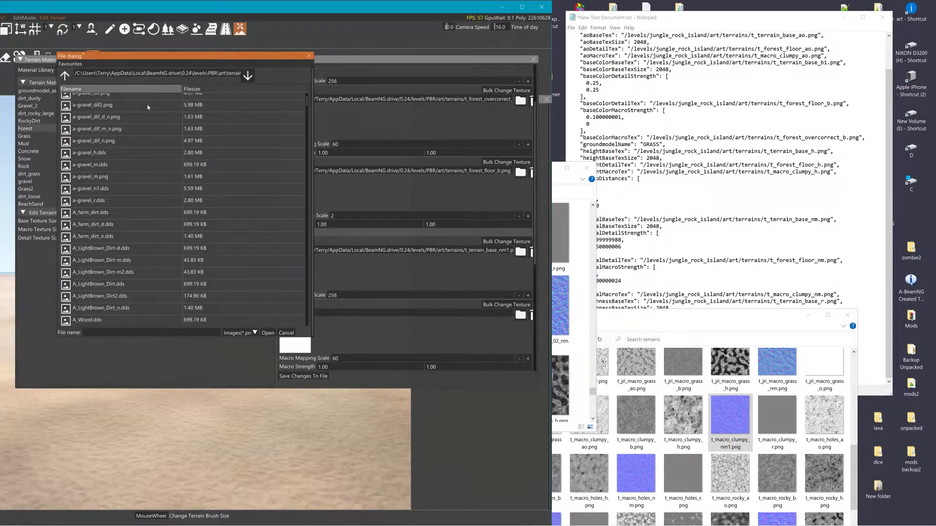
drag(306, 101, 332, 293)
click(117, 185)
click(268, 333)
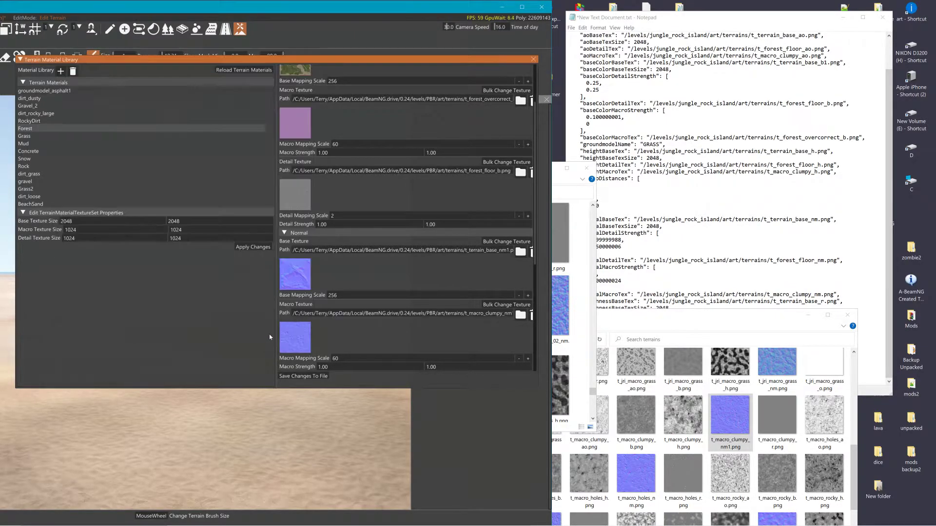
Assign t_forest_floor_nm.png from the PBR level's art/terrains folder as Forest's Normal detail texture.
scroll(430, 263, down, 1)
scroll(430, 263, down, 2)
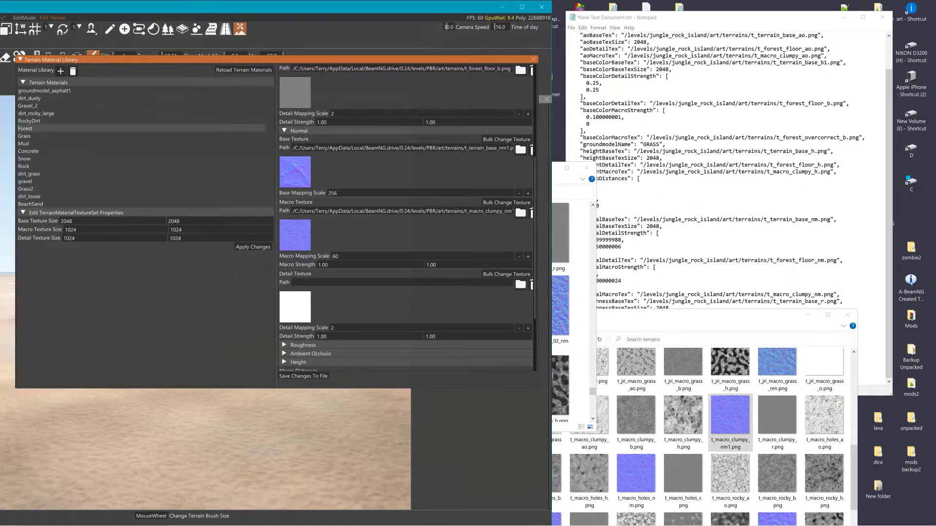
click(692, 240)
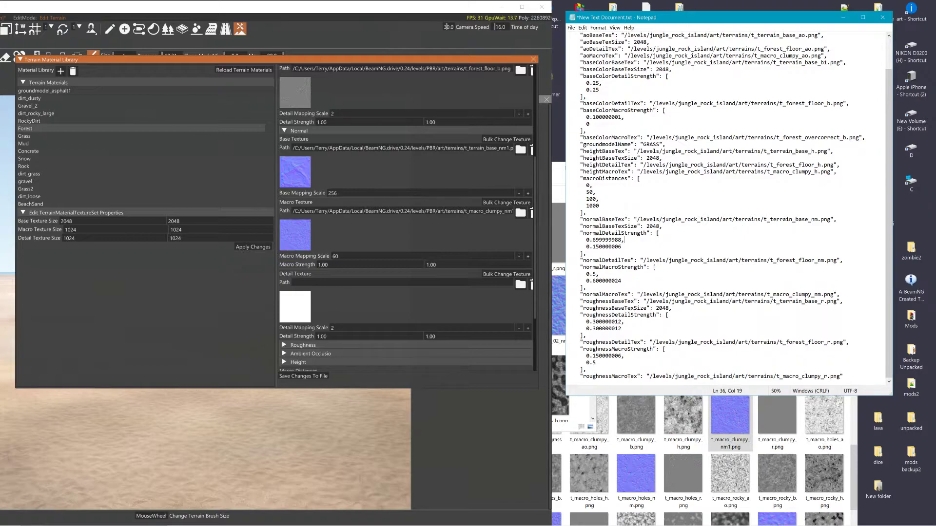
click(295, 307)
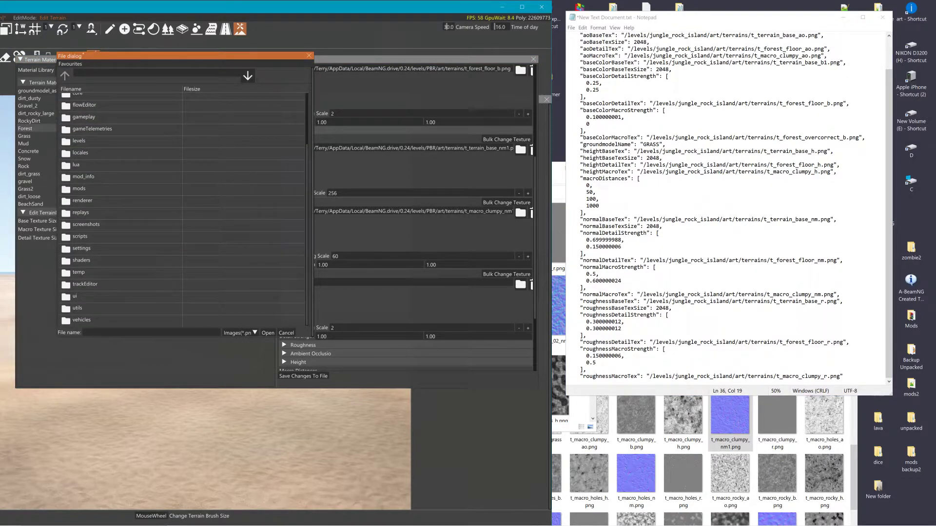
scroll(279, 125, down, 5)
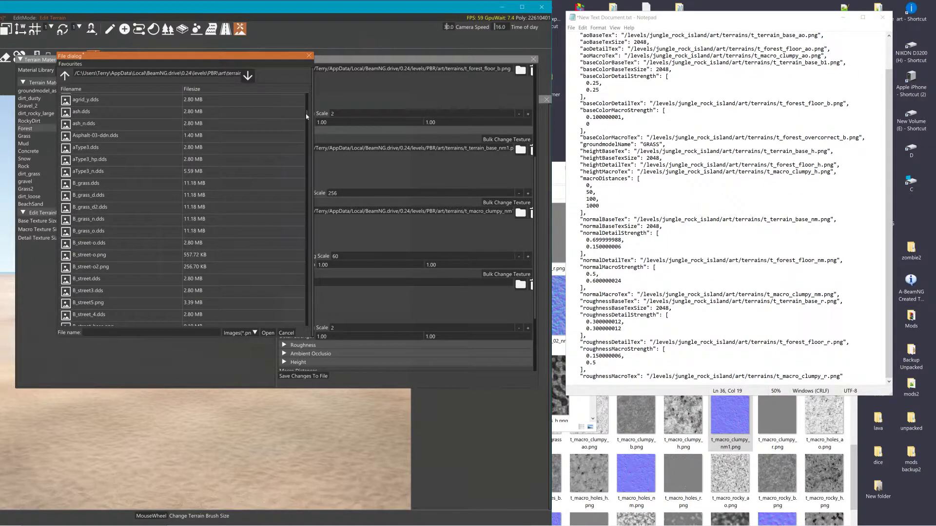
drag(307, 116, 314, 278)
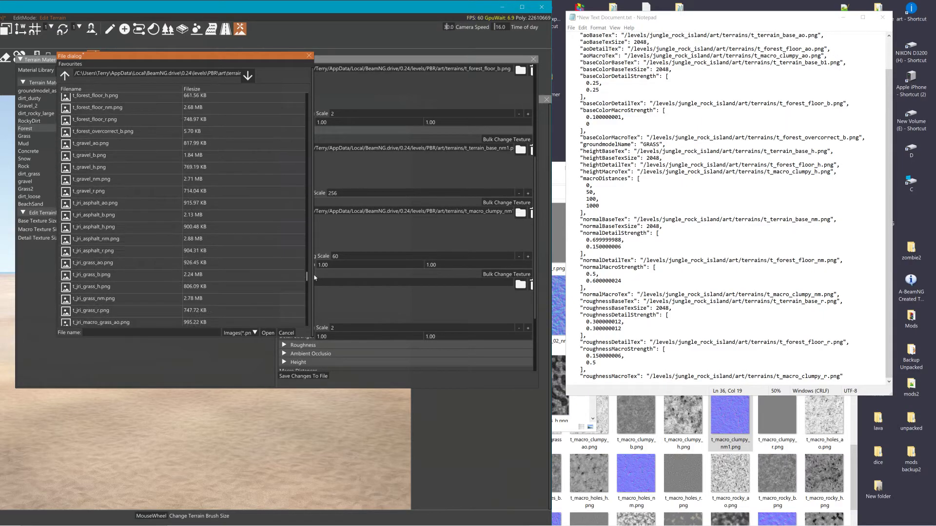
click(117, 110)
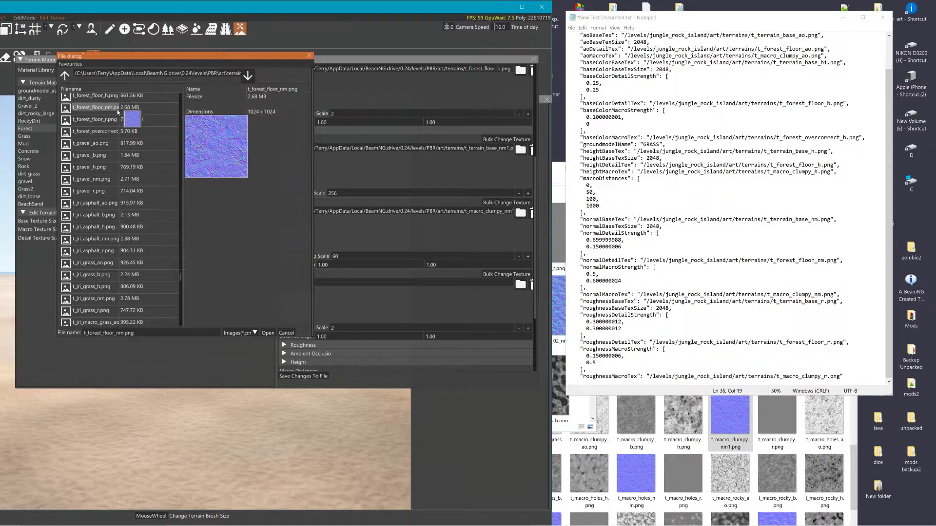
click(272, 333)
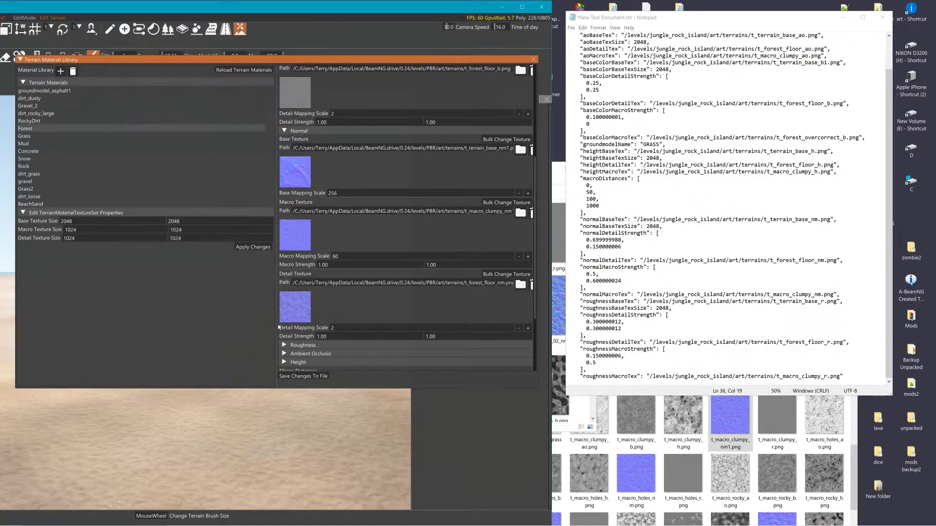
Expand Forest's Roughness settings and assign t_terrain_base_r1.png as the Roughness base texture.
scroll(287, 312, down, 1)
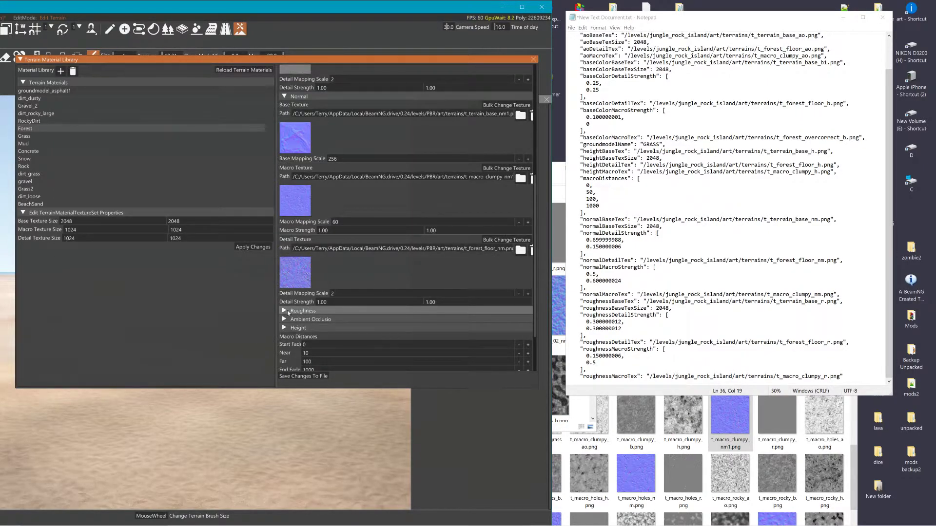
click(287, 310)
scroll(307, 302, down, 3)
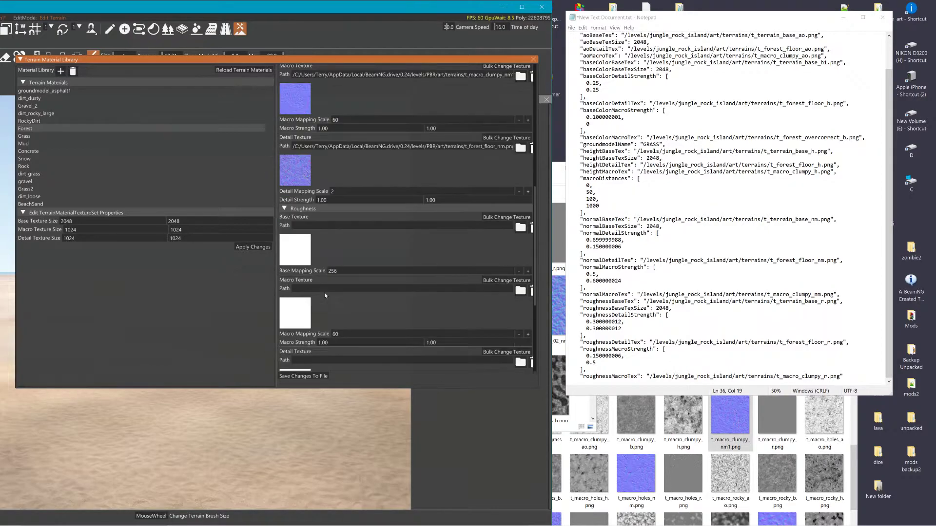
scroll(325, 295, down, 1)
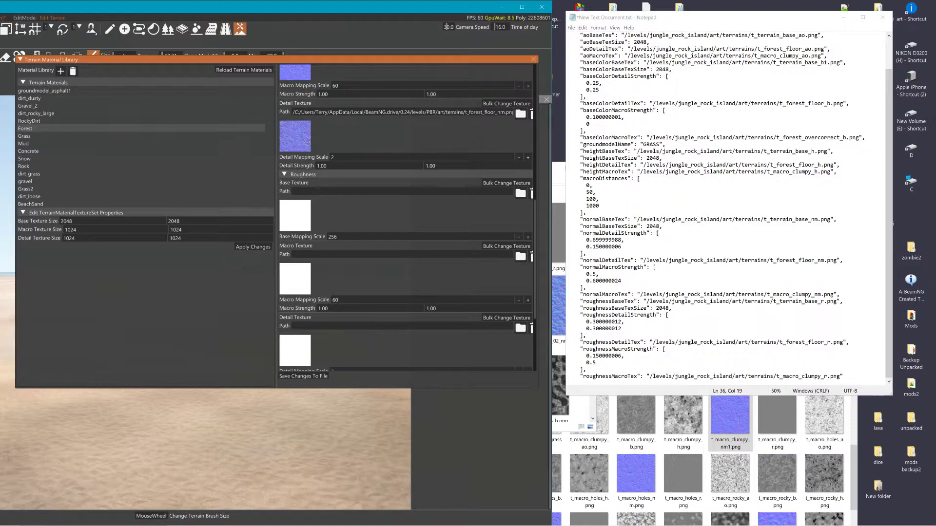
click(300, 220)
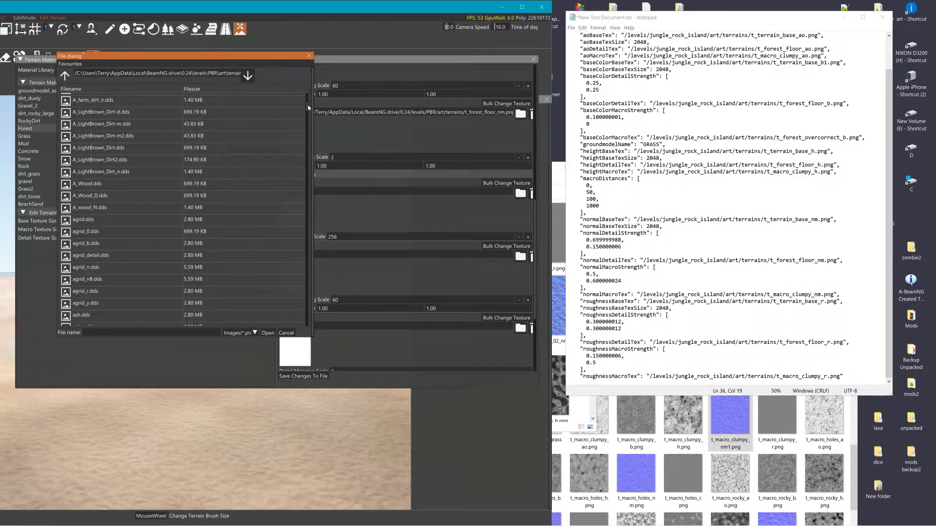
drag(307, 111, 306, 322)
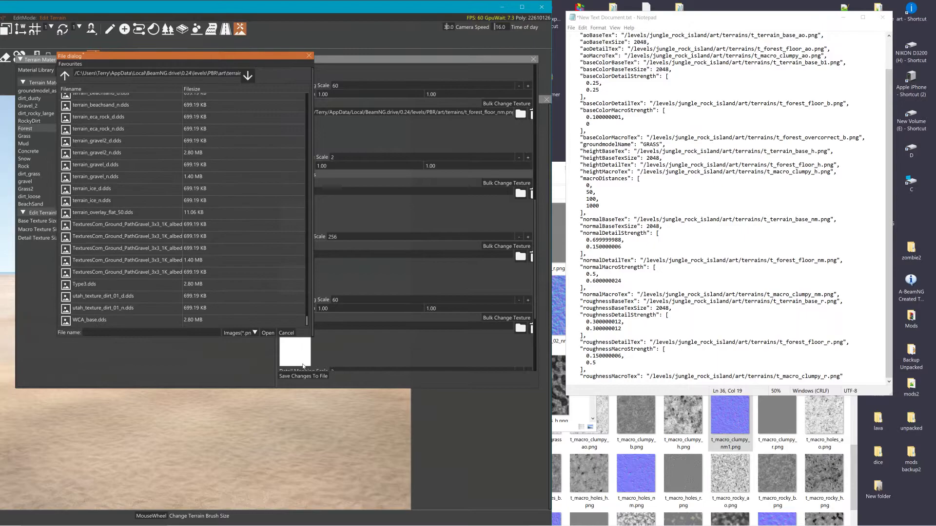
scroll(191, 253, up, 6)
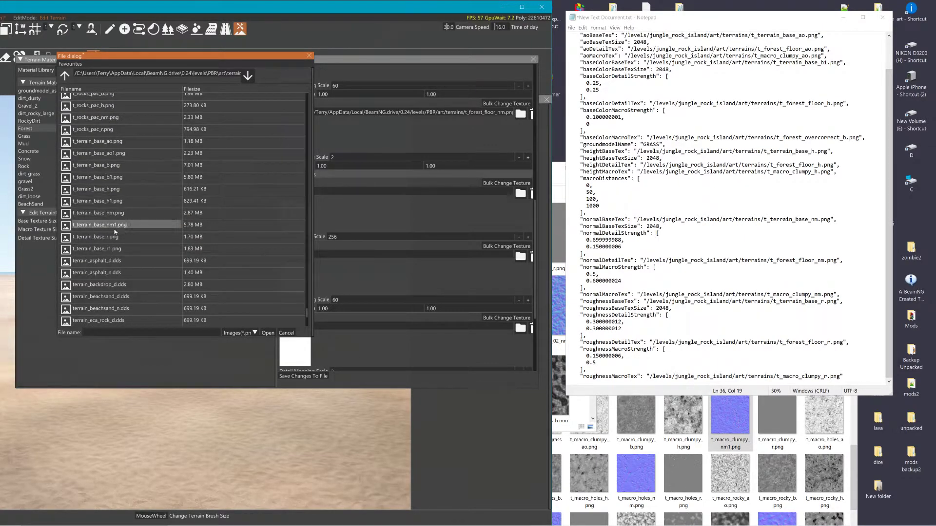
click(111, 249)
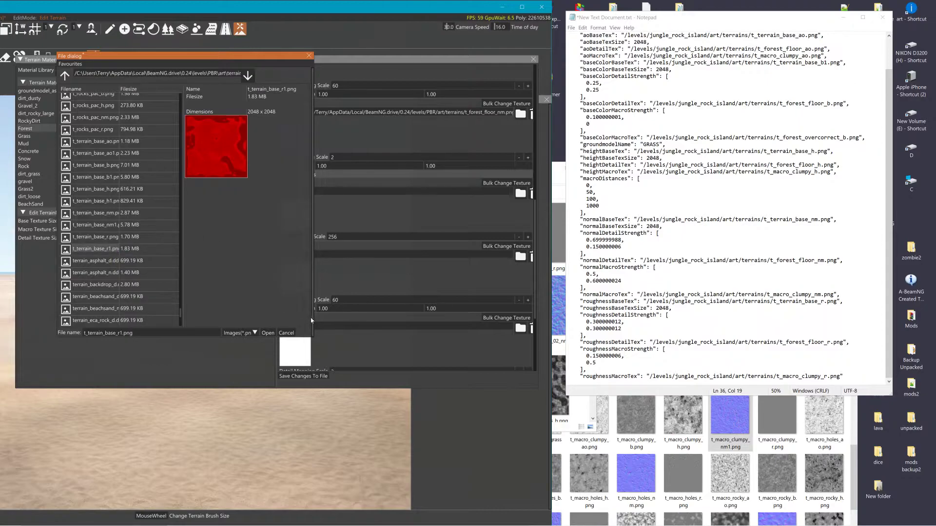
click(267, 333)
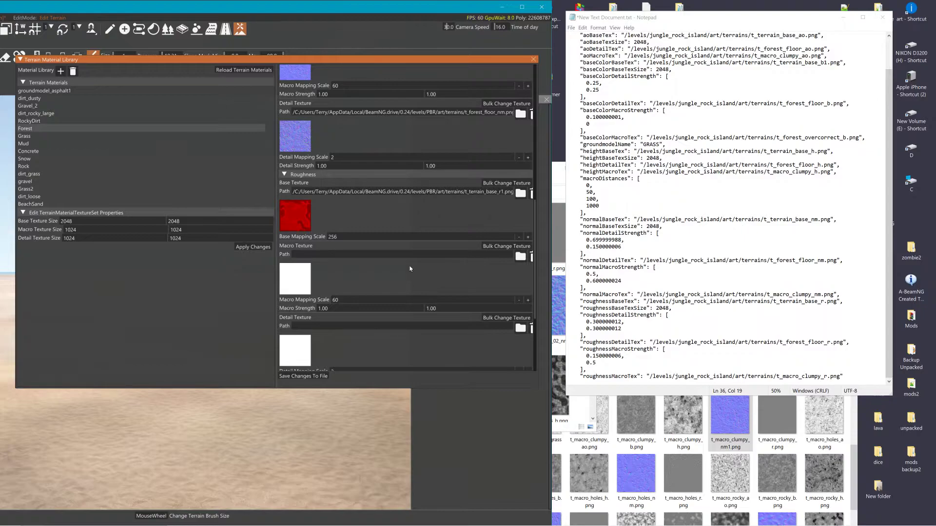
Assign t_forest_floor_nm.png from the PBR level's art/terrains folder as Forest's Roughness macro texture.
click(297, 279)
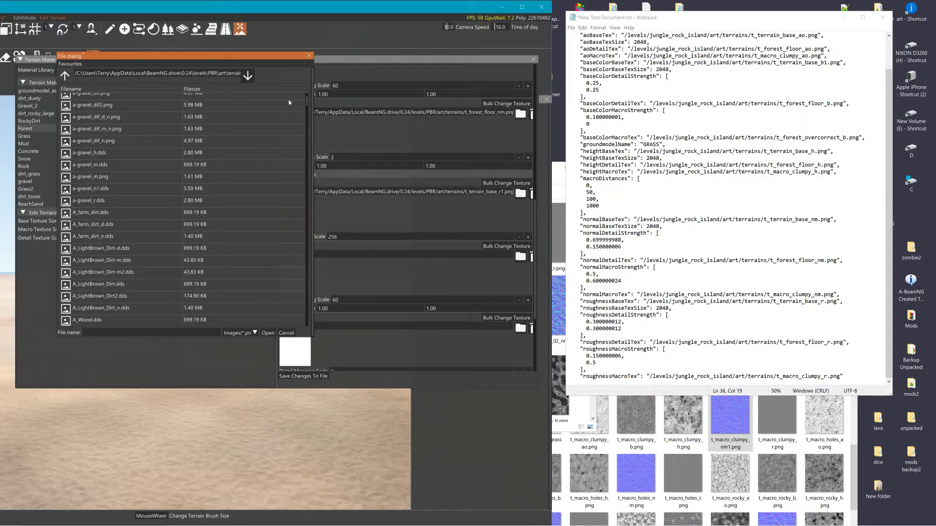
drag(308, 98, 303, 282)
scroll(302, 273, down, 5)
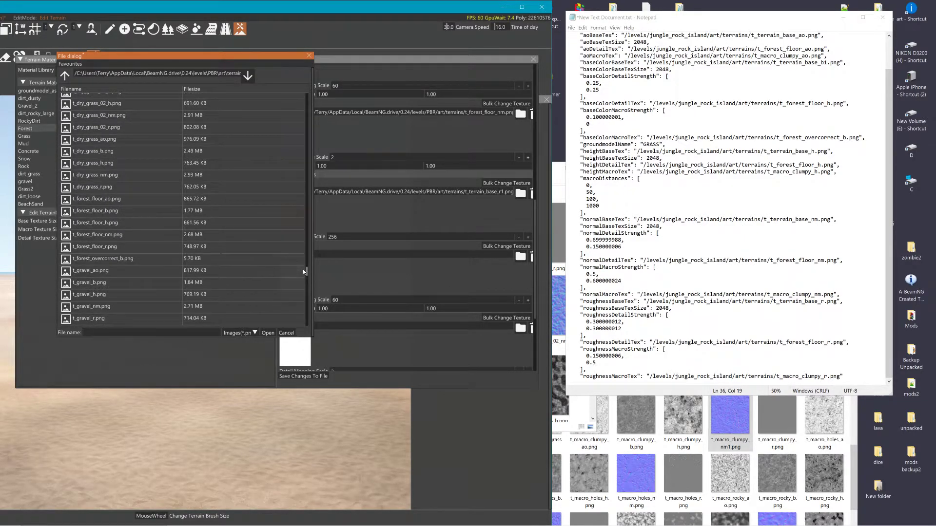
click(116, 234)
click(268, 333)
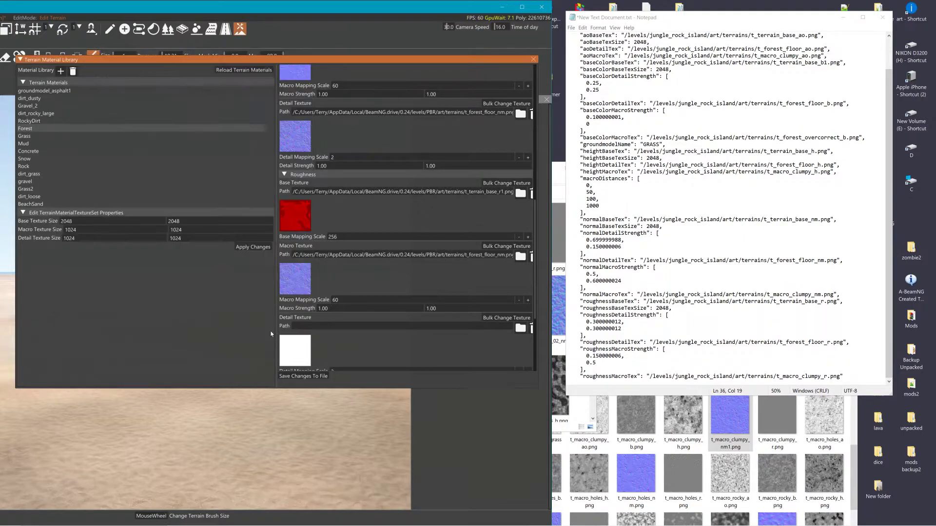
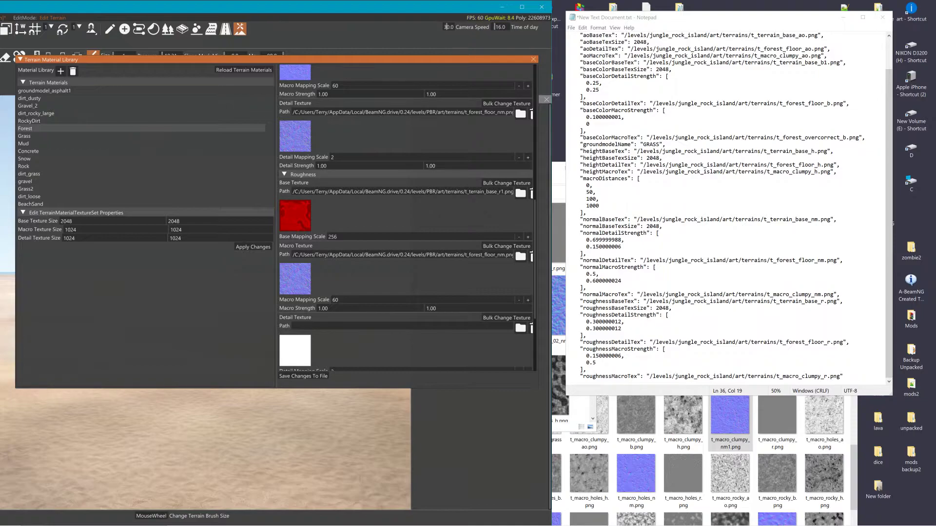
Assign t_forest_floor_r.png as Forest's Roughness detail texture, reaching the PBR level's art/terrains folder through its full path.
click(297, 360)
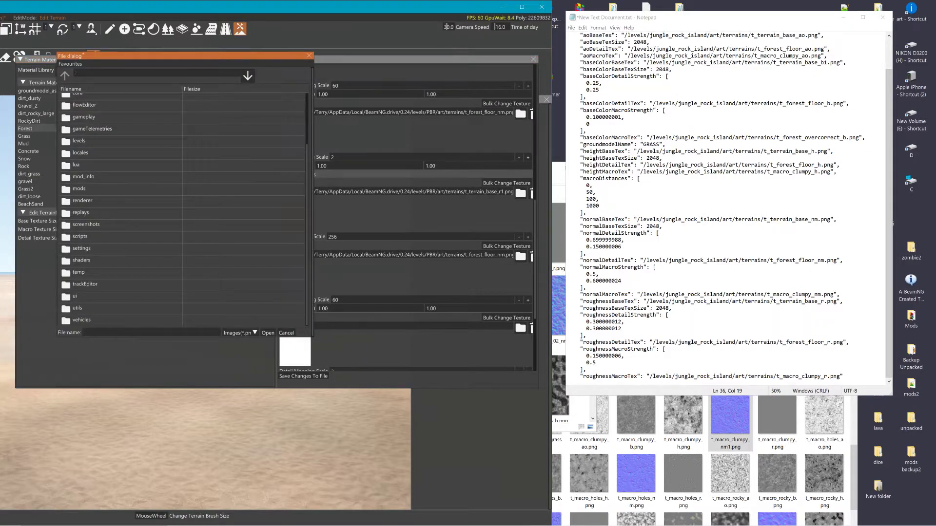
text(C:\Users\Terry\AppData\Local\BeamNG.drive\0.24\levels\PBR\art\terrains)
key(Return)
scroll(151, 199, down, 9)
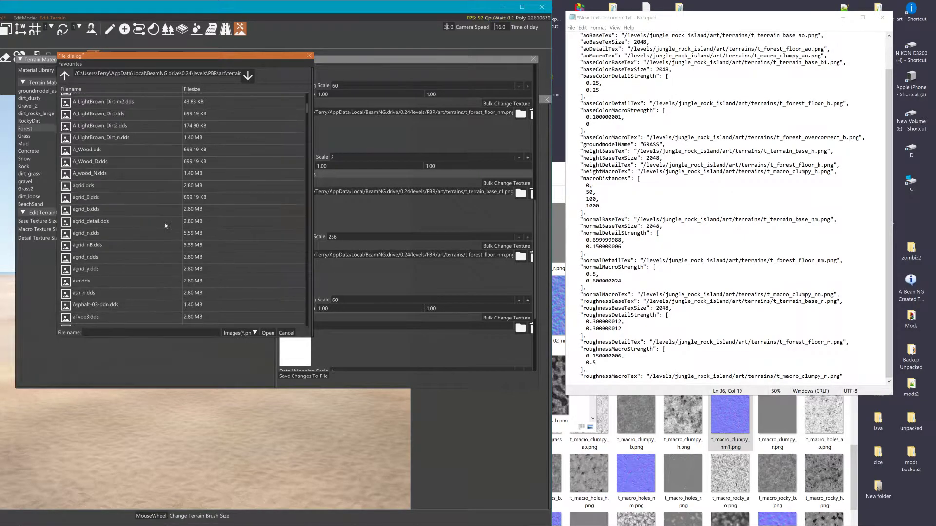
drag(307, 116, 299, 273)
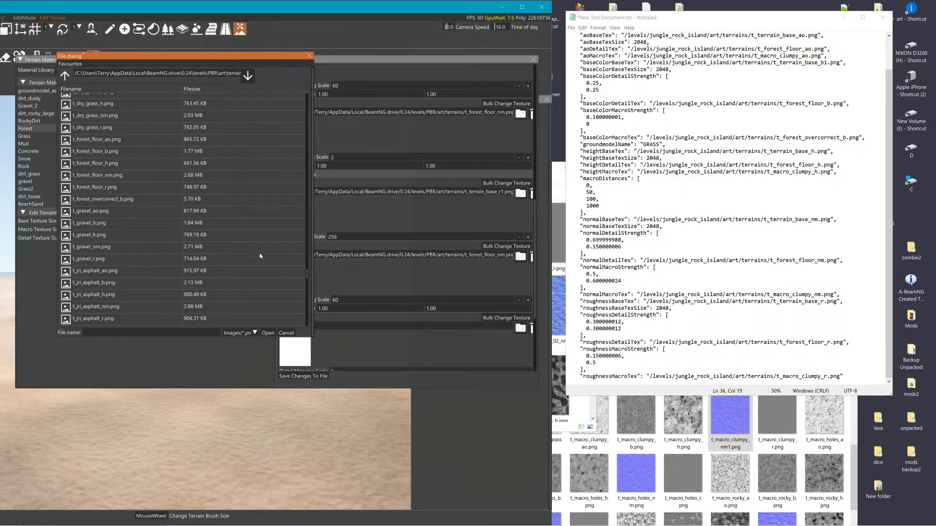
click(103, 189)
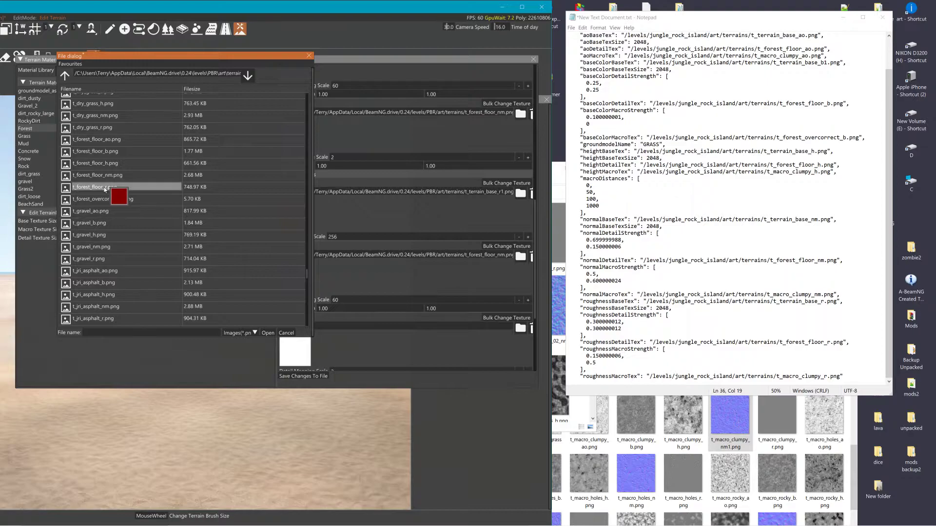
click(275, 334)
Expand Forest's Ambient Occlusion settings and assign t_terrain_base_ao1.png as the base texture.
scroll(367, 290, down, 5)
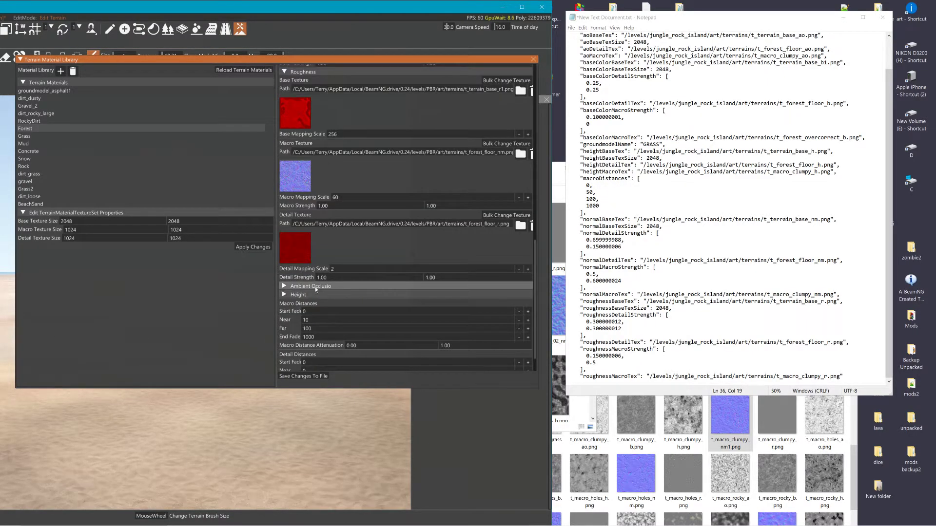
click(295, 288)
scroll(342, 287, down, 2)
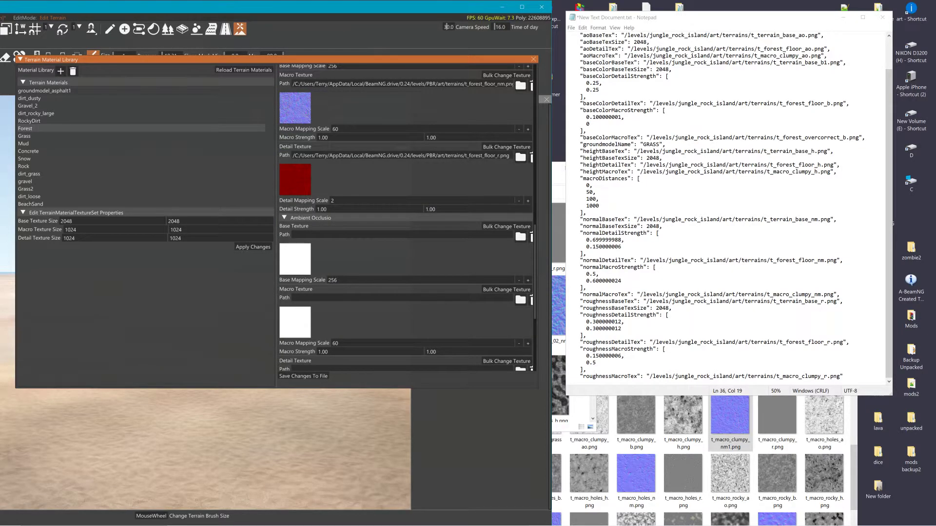
scroll(726, 209, up, 2)
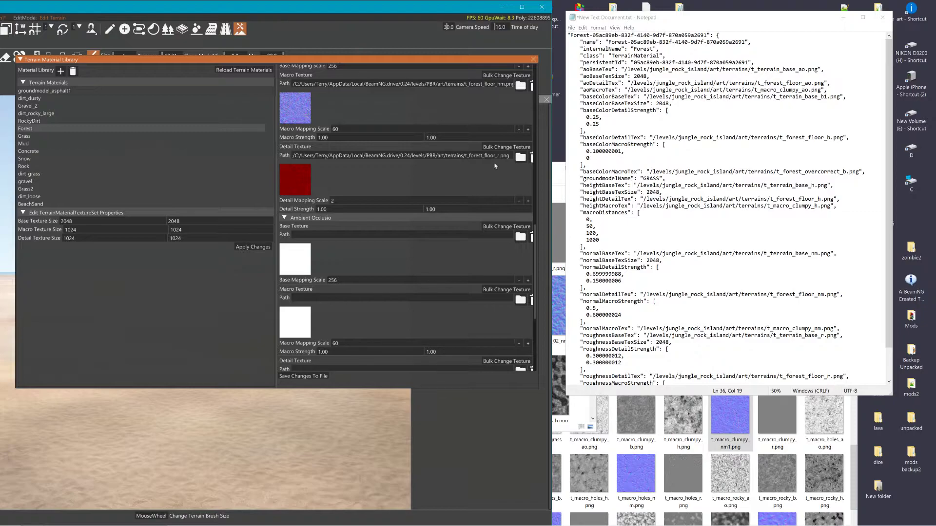
click(306, 261)
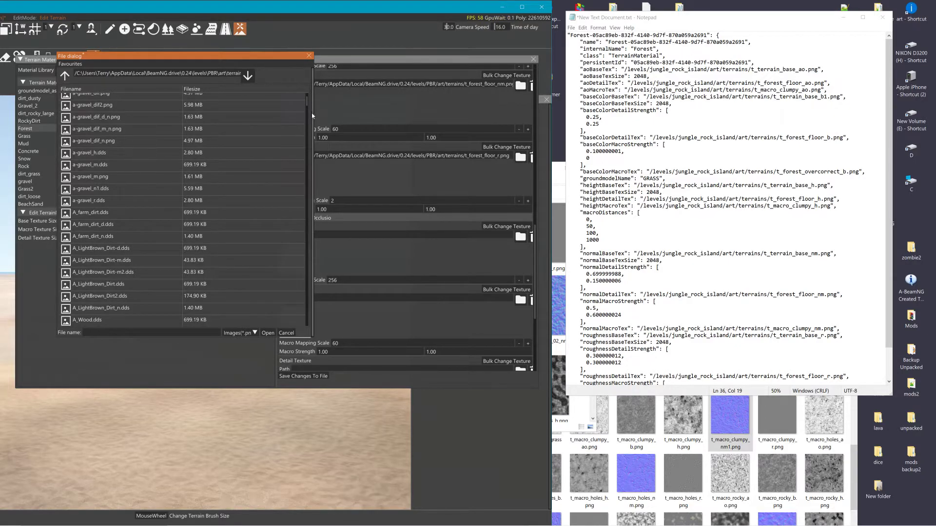
drag(307, 105, 306, 319)
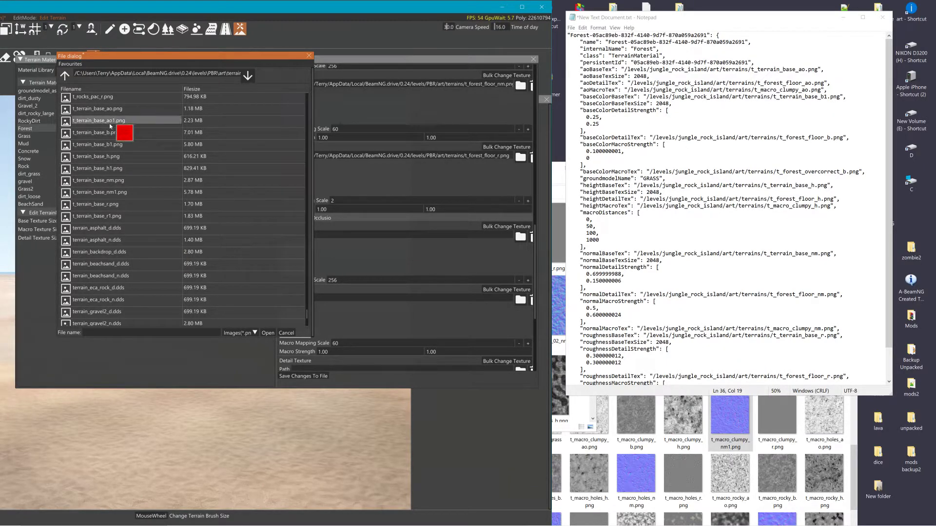
click(110, 122)
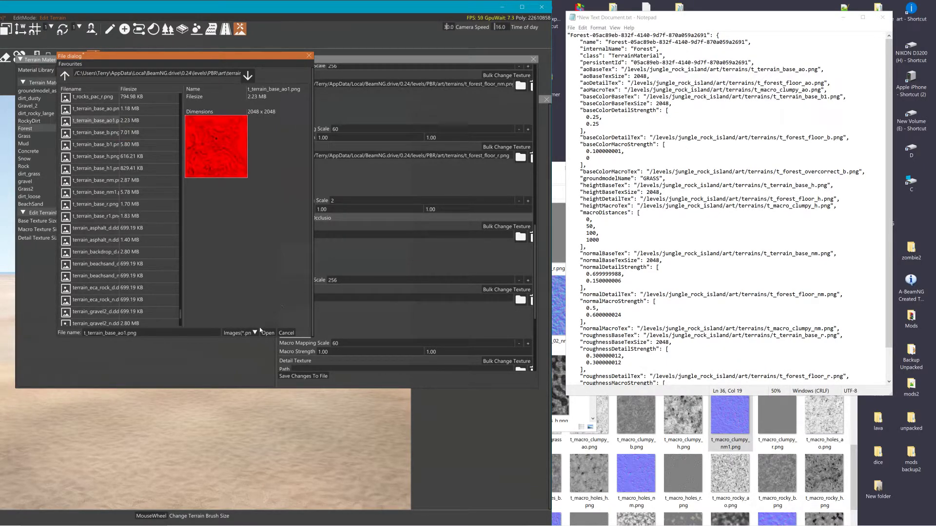
click(269, 333)
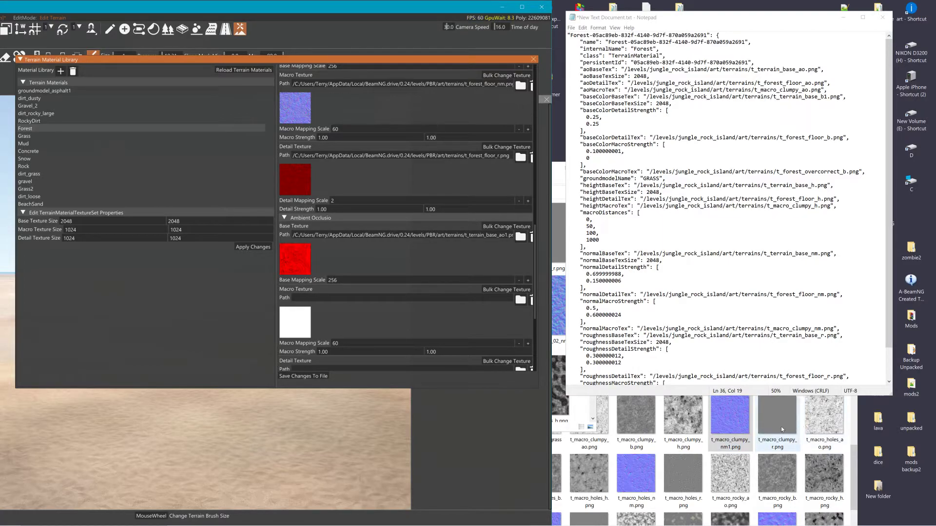
Rename t_macro_clumpy_ao.png in the jungle_rock_island terrains folder to t_macro_clumpy_ao1.png.
right_click(683, 429)
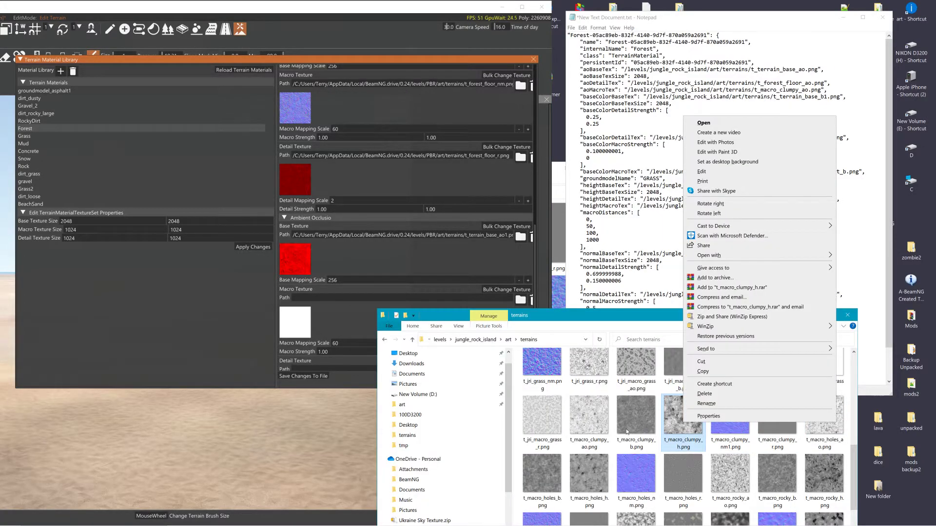
right_click(588, 421)
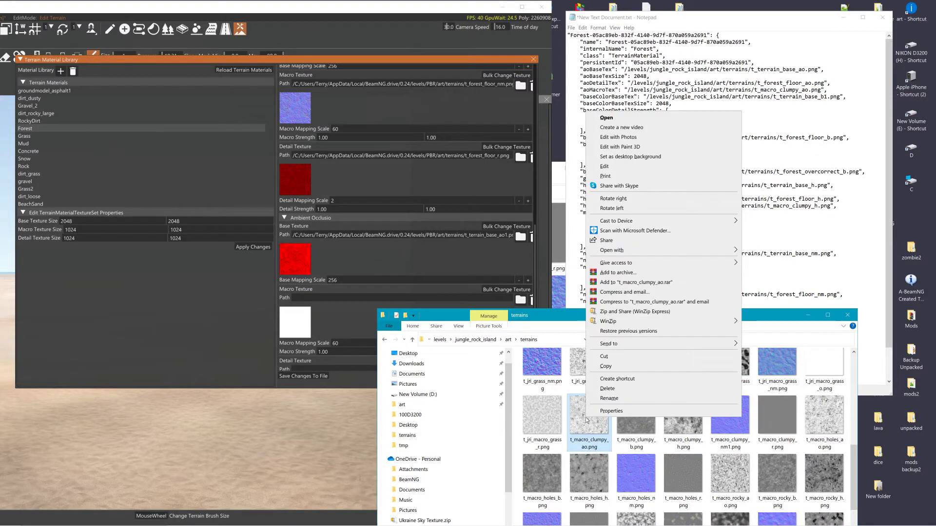
click(609, 399)
key(Right)
text(1)
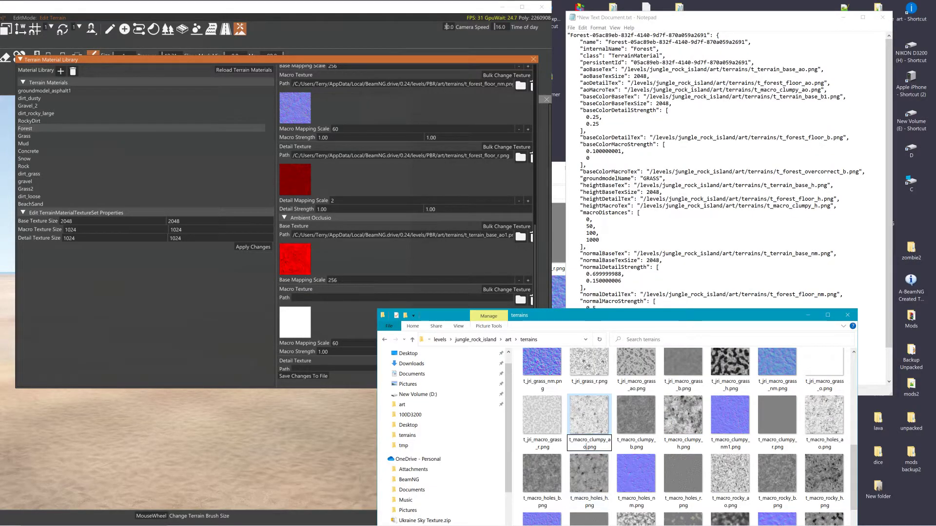
Move t_macro_clumpy_ao1.png from the jungle_rock_island terrains folder into the PBR level's art/terrains folder.
right_click(594, 421)
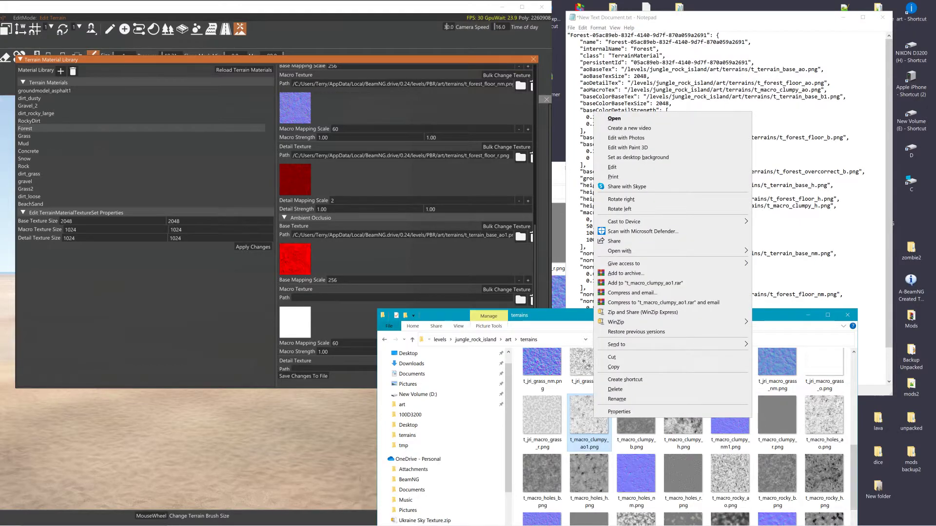
click(412, 517)
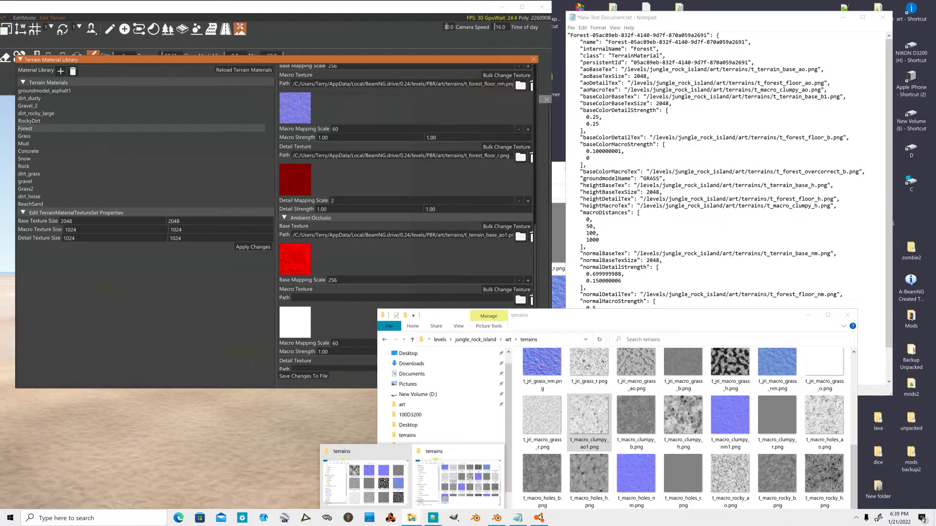
click(402, 478)
drag(607, 416, 578, 372)
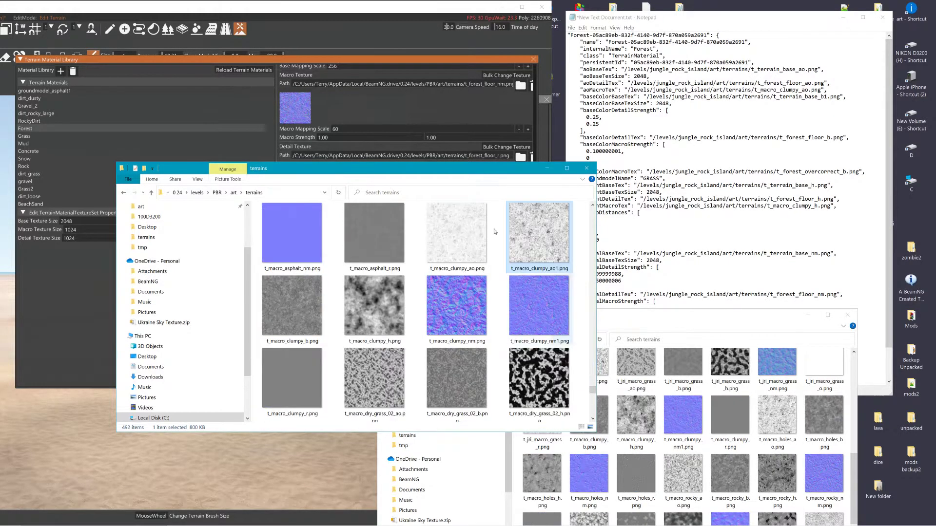
Return to the Terrain Material Library and assign t_macro_clumpy_ao1.png as Forest's Ambient Occlusion macro texture.
click(332, 58)
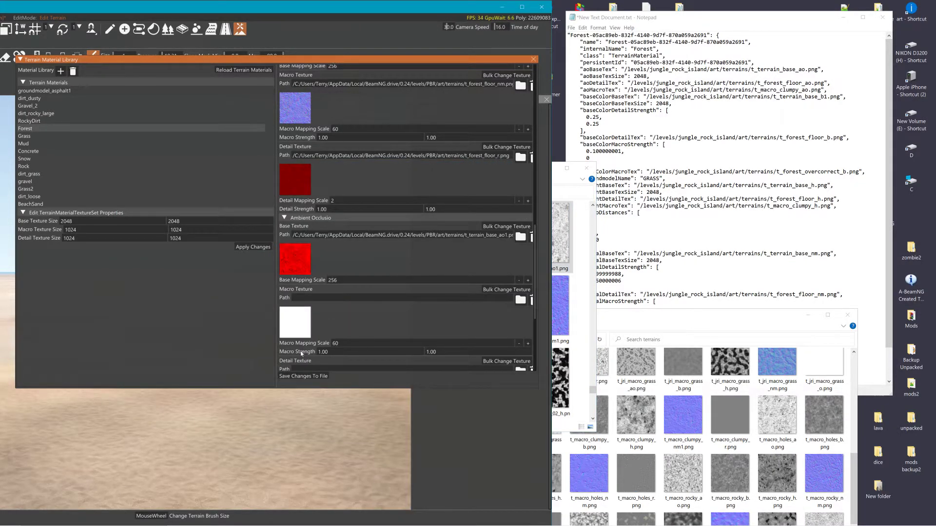
click(294, 323)
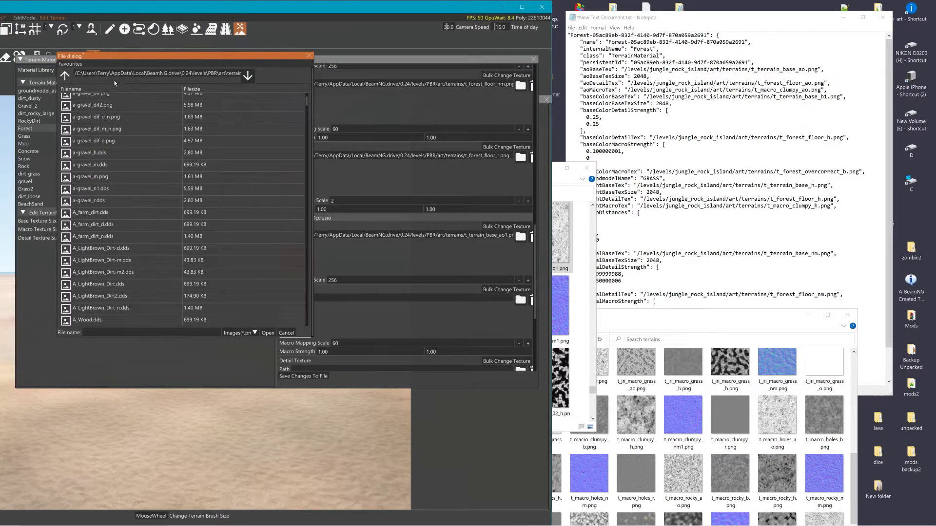
drag(307, 108, 308, 281)
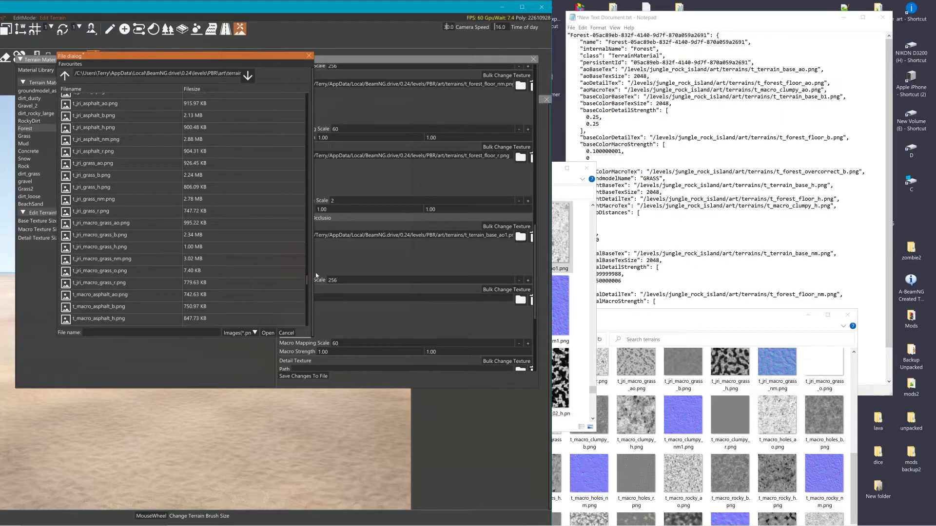
click(682, 226)
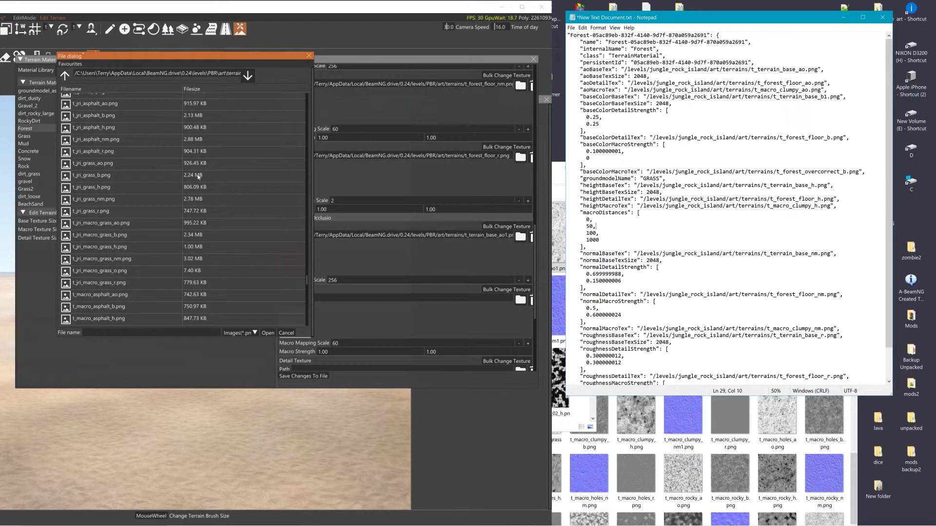
scroll(153, 213, down, 3)
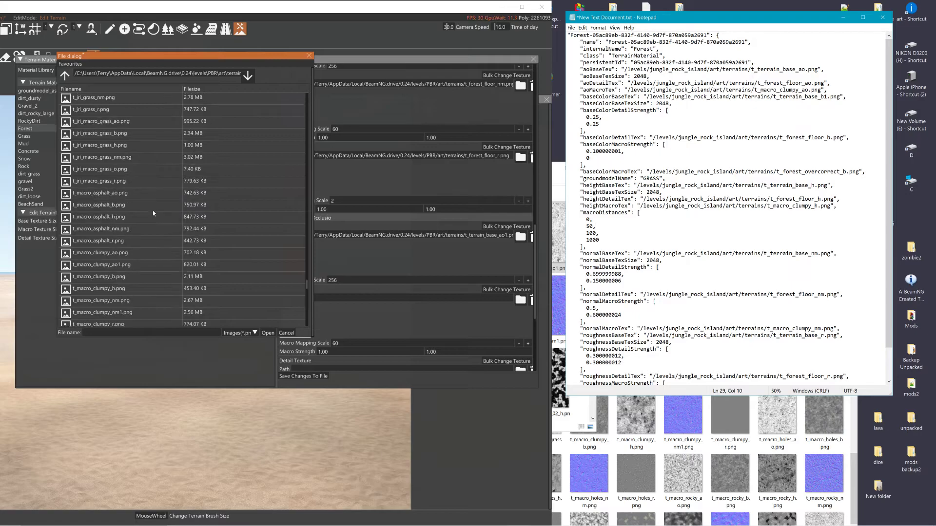
click(124, 265)
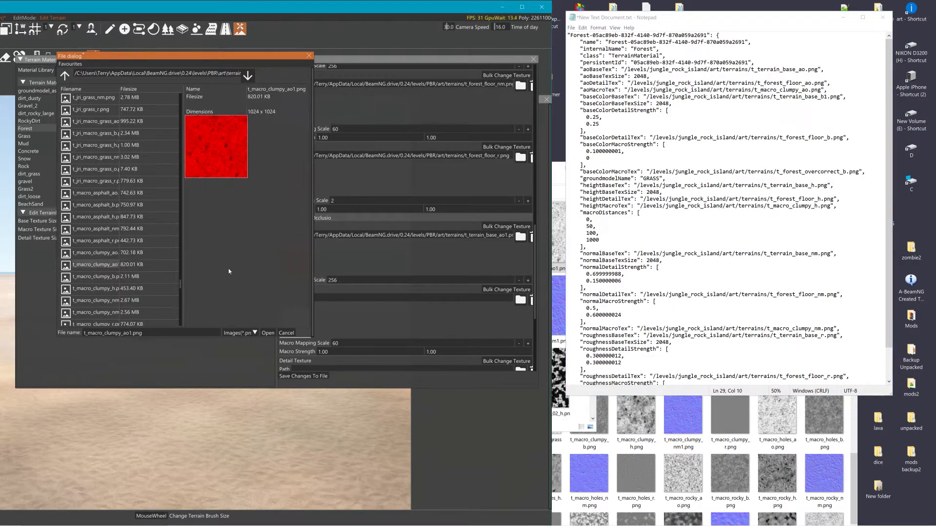
click(268, 333)
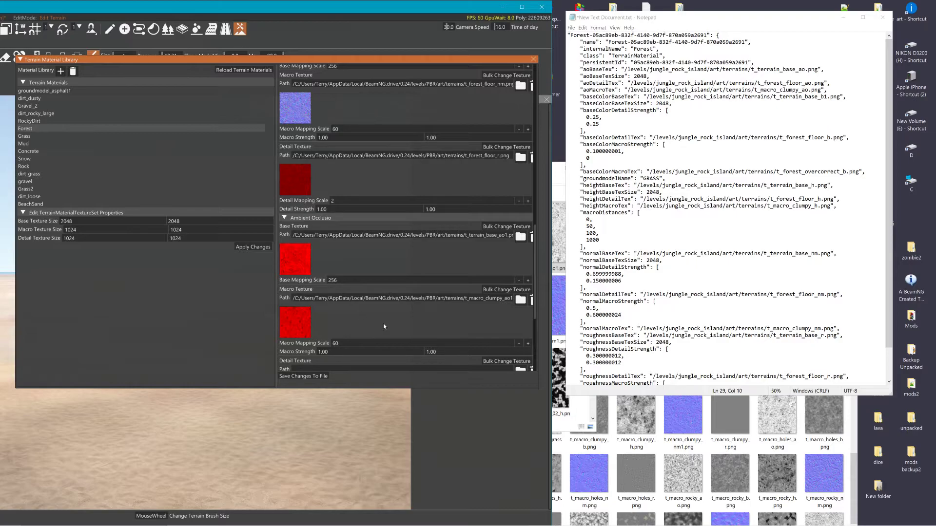
Assign t_forest_floor_ao.png as Forest's Ambient Occlusion detail texture, entering the full path of the PBR level's art/terrains folder.
scroll(375, 316, down, 3)
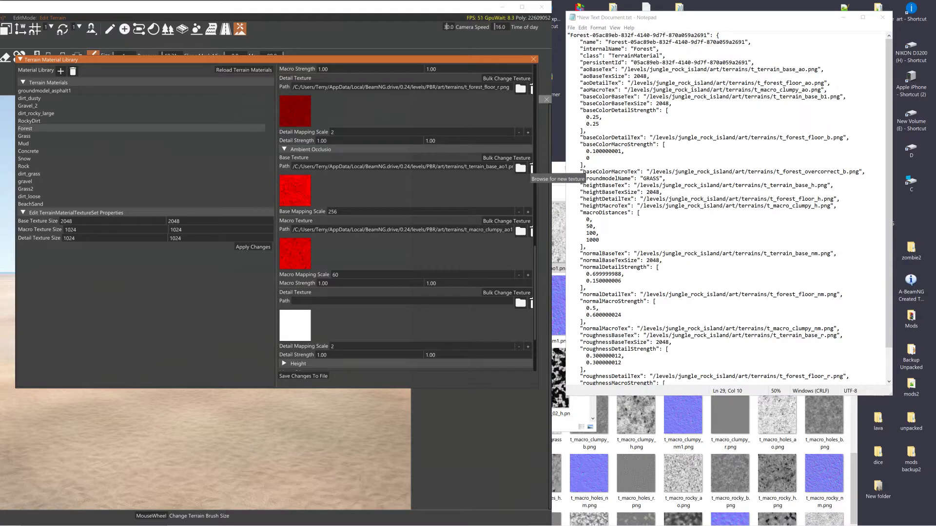
click(293, 327)
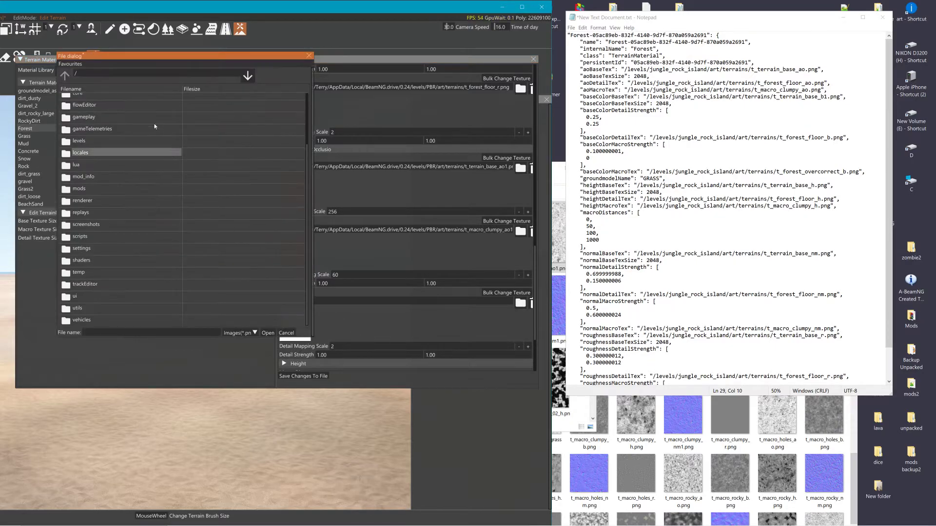
click(108, 72)
text(C:\Users\Terry\AppData\Local\BeamNG.drive\0.24\levels\PBR\art\terrains)
key(Return)
scroll(170, 226, down, 6)
drag(307, 115, 302, 274)
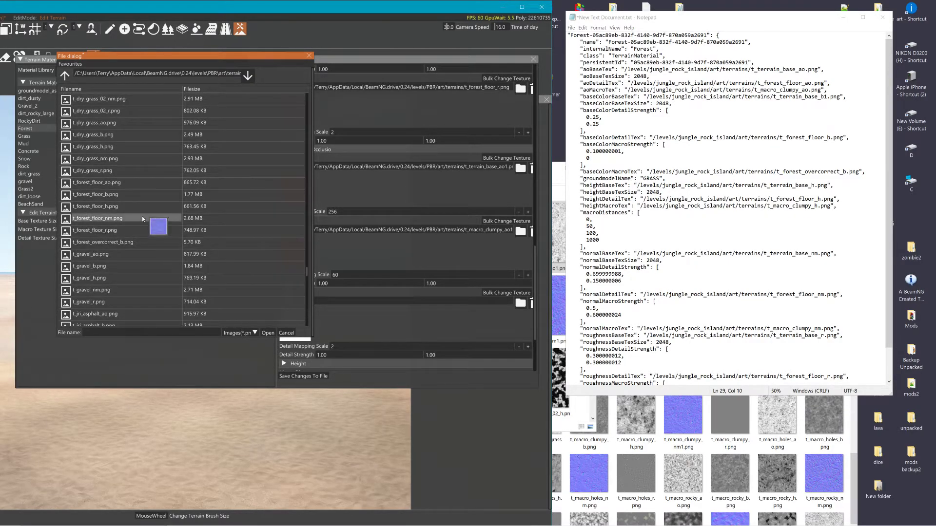
click(121, 183)
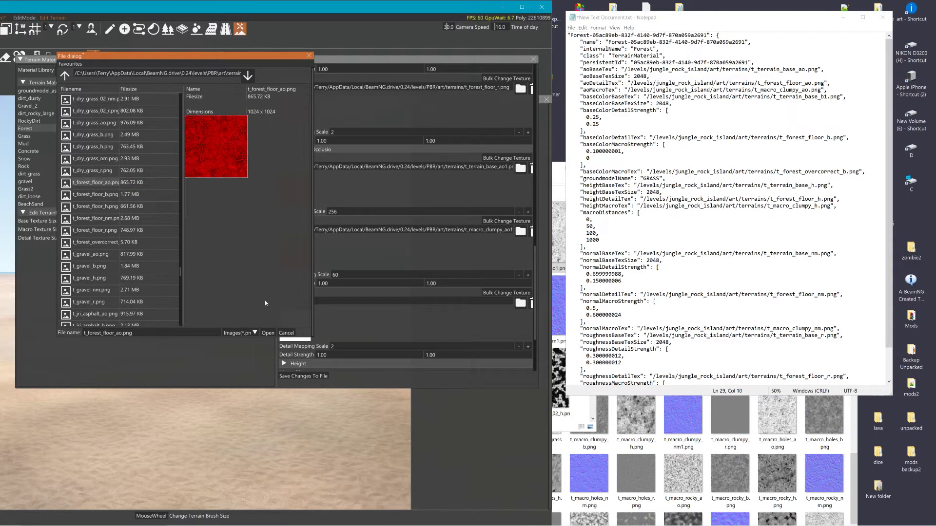
click(268, 333)
Assign t_terrain_base_h1.png from the PBR level's art/terrains folder as Forest's Height base texture.
scroll(404, 287, down, 1)
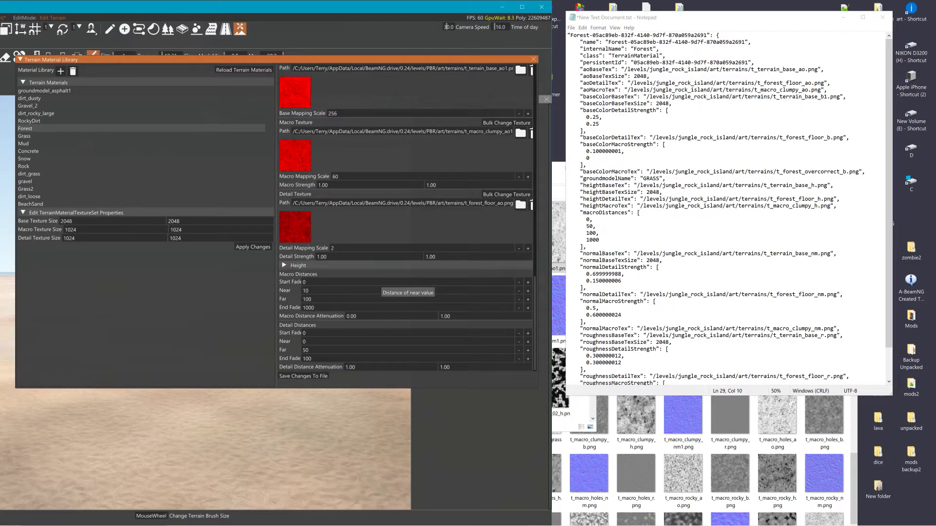
click(288, 264)
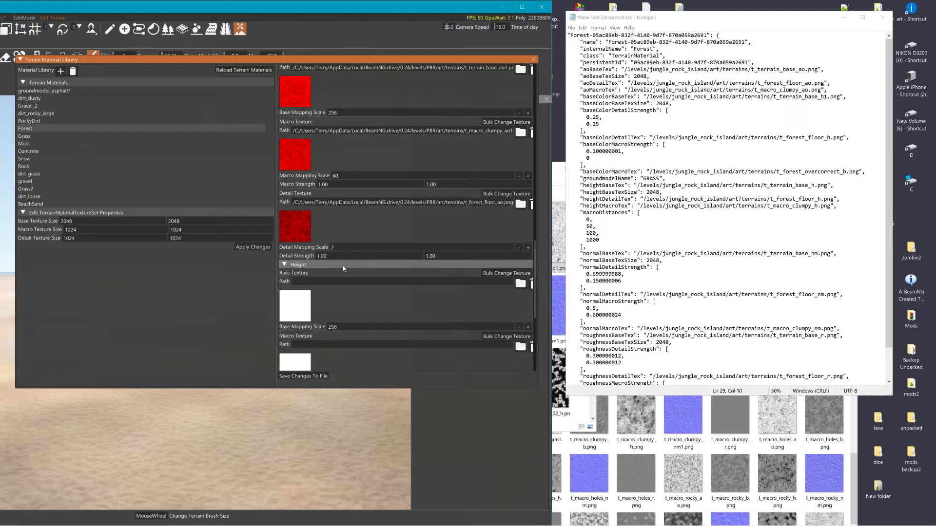
scroll(343, 265, down, 1)
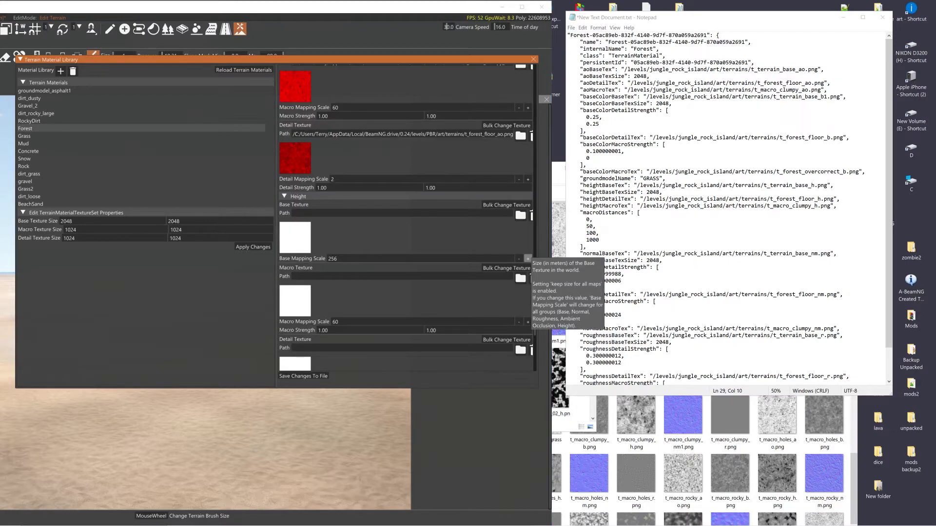
click(510, 225)
click(291, 244)
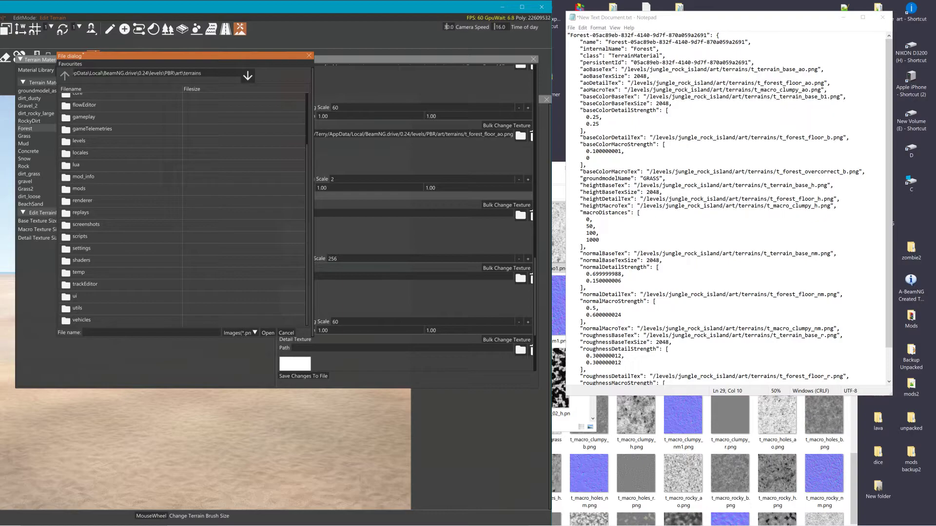
key(Return)
drag(307, 103, 317, 315)
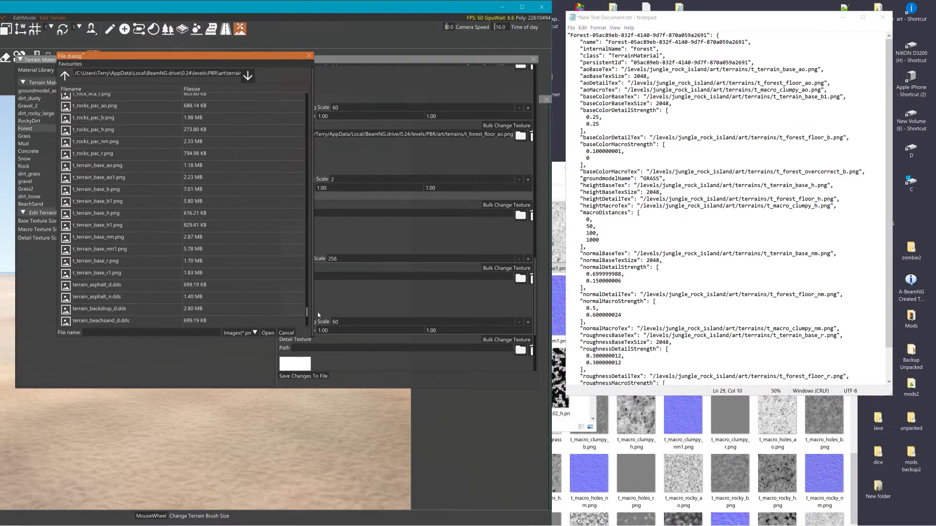
click(127, 225)
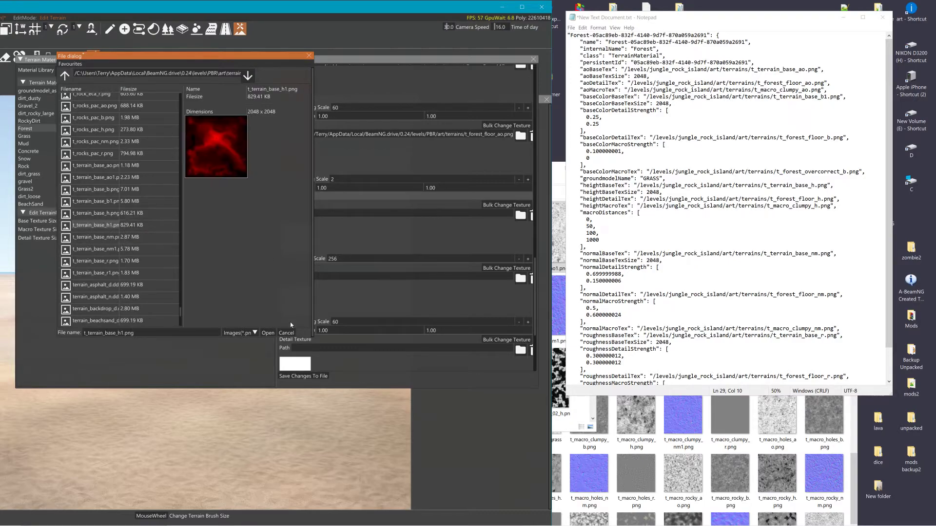
click(267, 332)
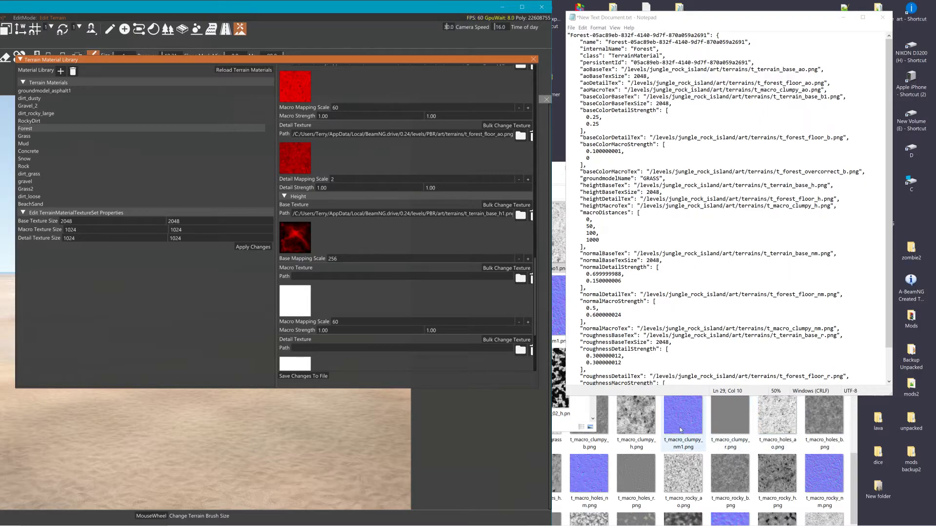
Rename jungle_rock_island's t_macro_clumpy_h.png to t_macro_clumpy_h1.png and move it into the PBR level's art/terrains folder.
click(644, 428)
right_click(644, 429)
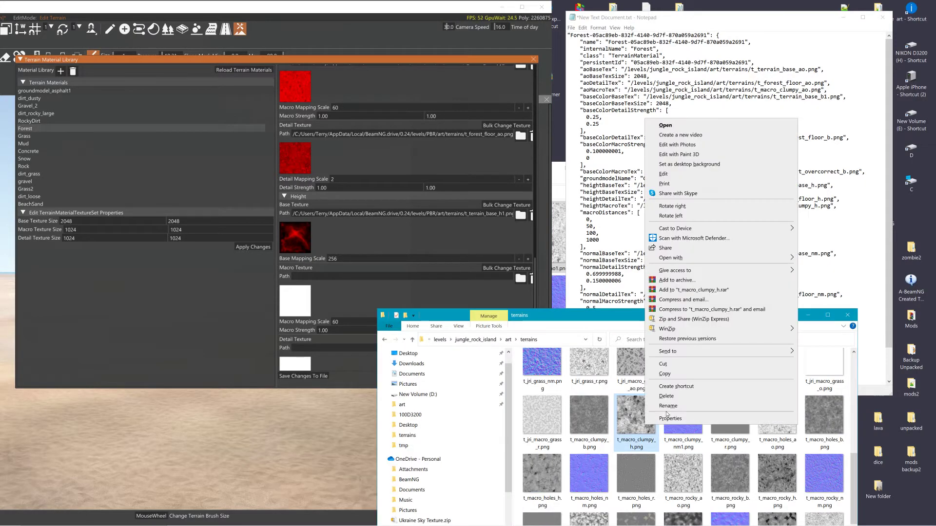
click(663, 415)
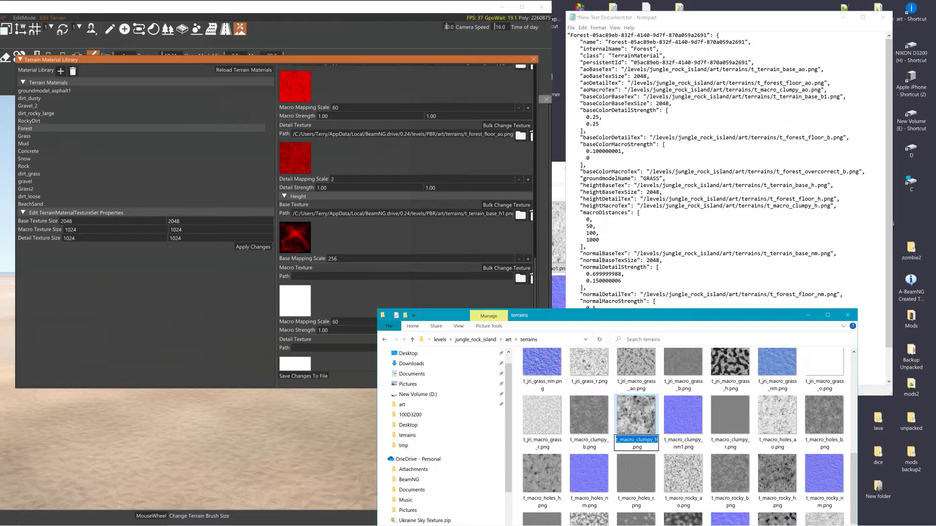
click(632, 446)
text(1)
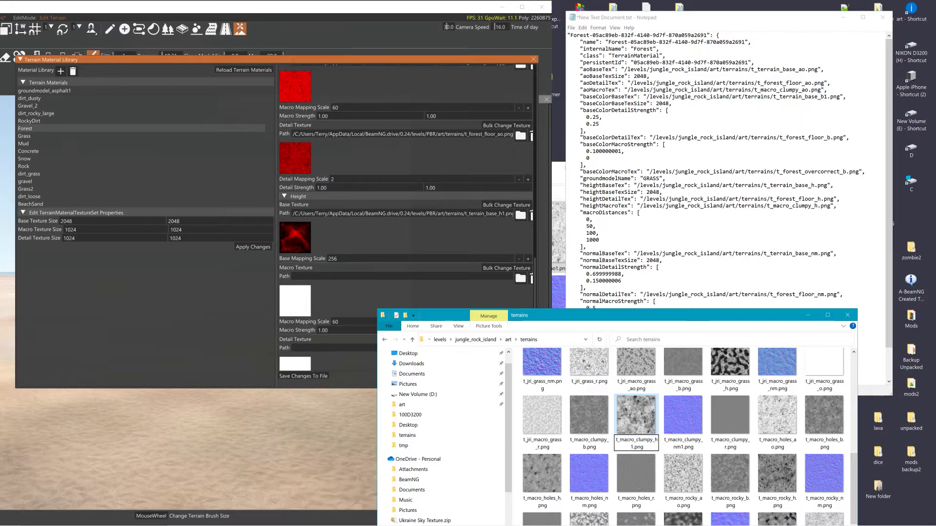
mouse_move(394, 522)
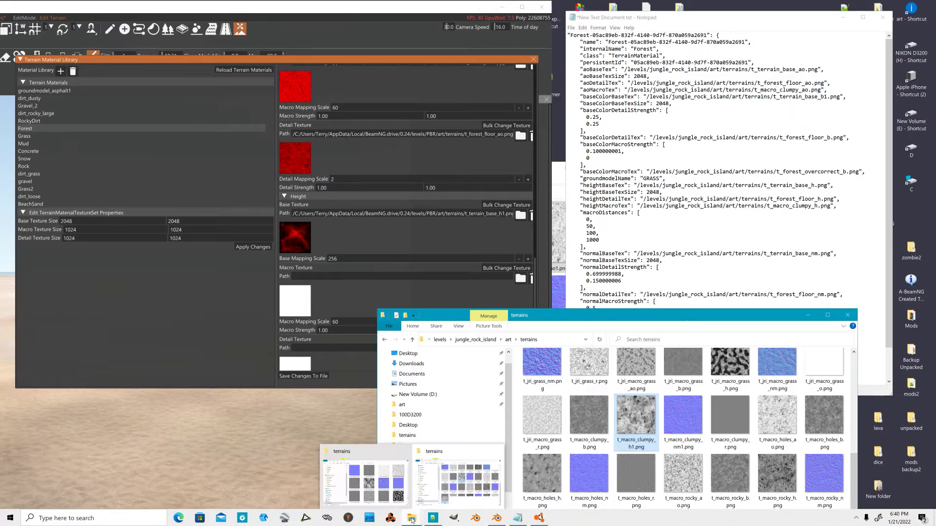
click(497, 454)
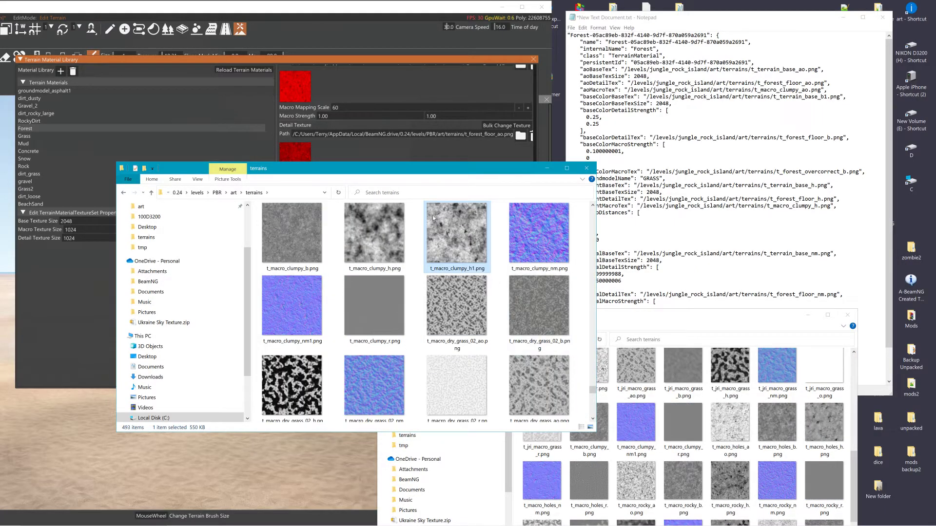
Return to the Terrain Material Library and assign t_macro_clumpy_h1.png as Forest's Height macro texture.
click(361, 149)
click(296, 314)
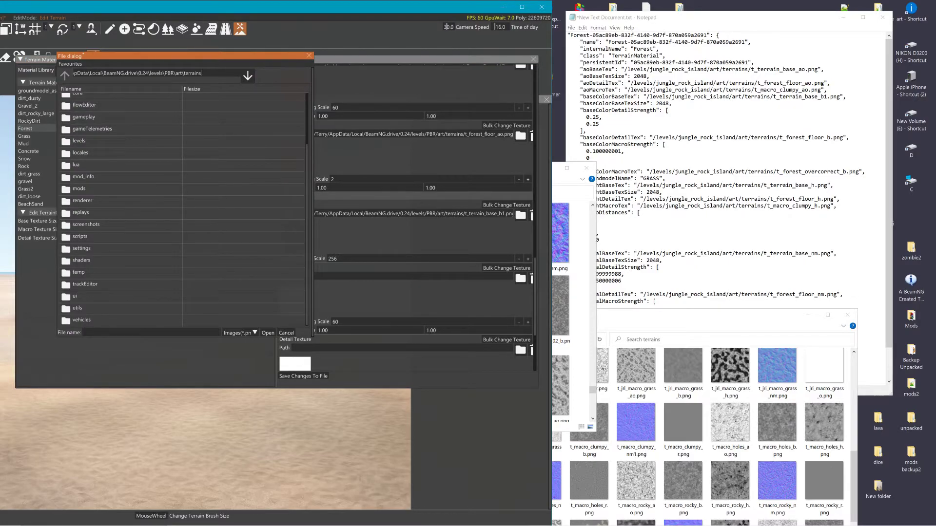
drag(307, 100, 305, 288)
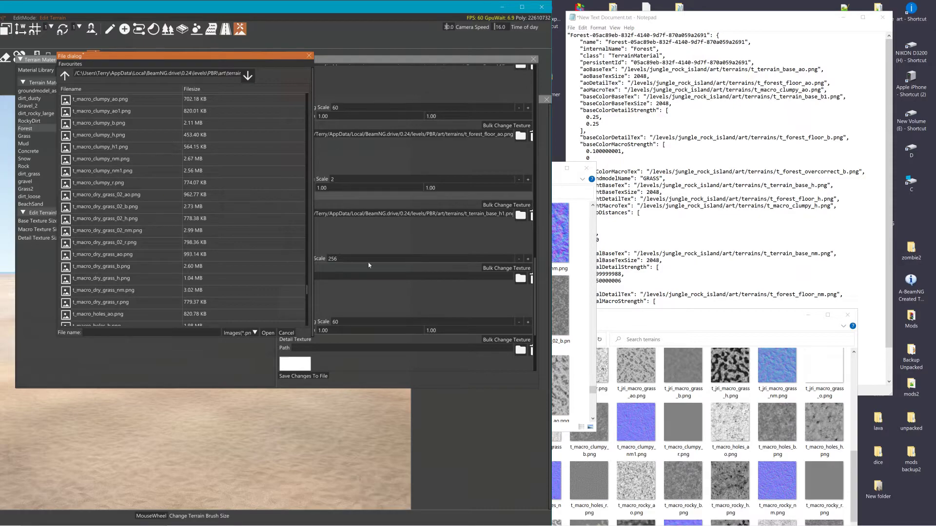
click(655, 301)
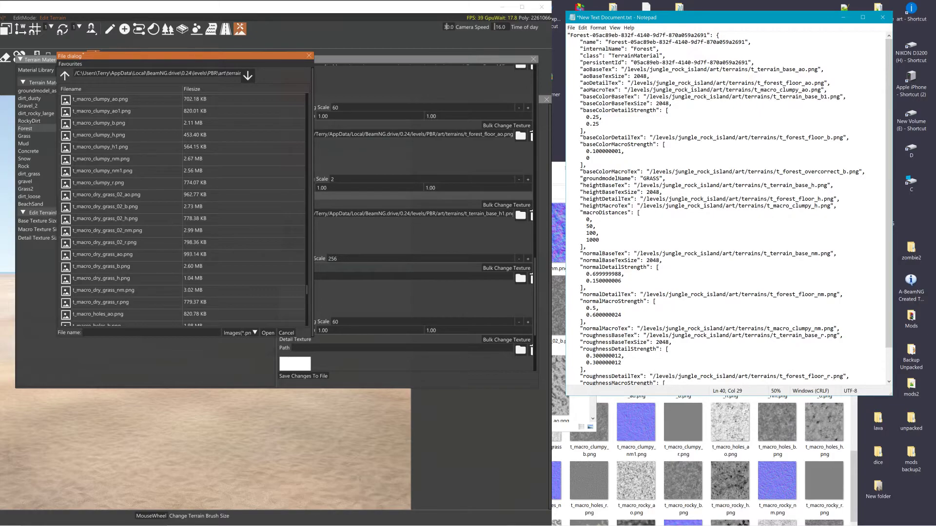
click(122, 147)
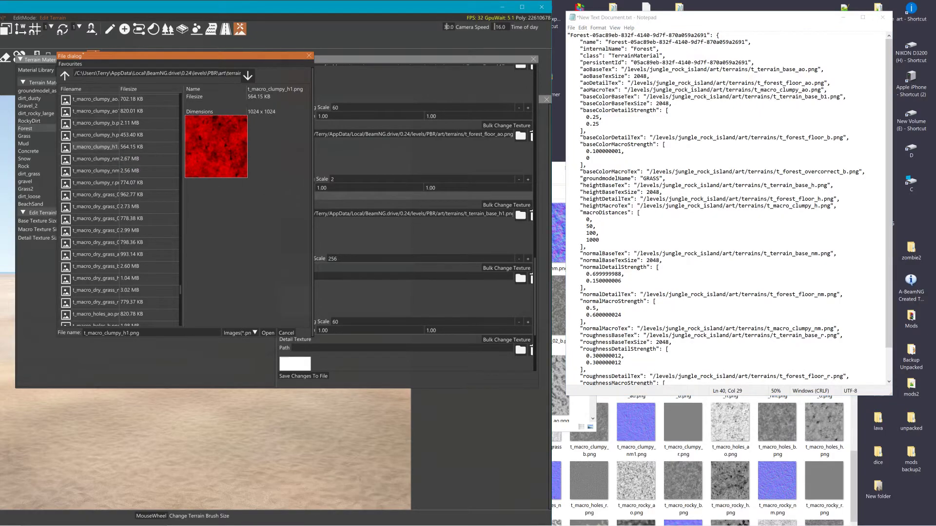
click(268, 333)
Assign t_forest_floor_h.png as Forest's Height detail texture, entering the full path of the PBR level's art/terrains folder.
scroll(344, 358, down, 1)
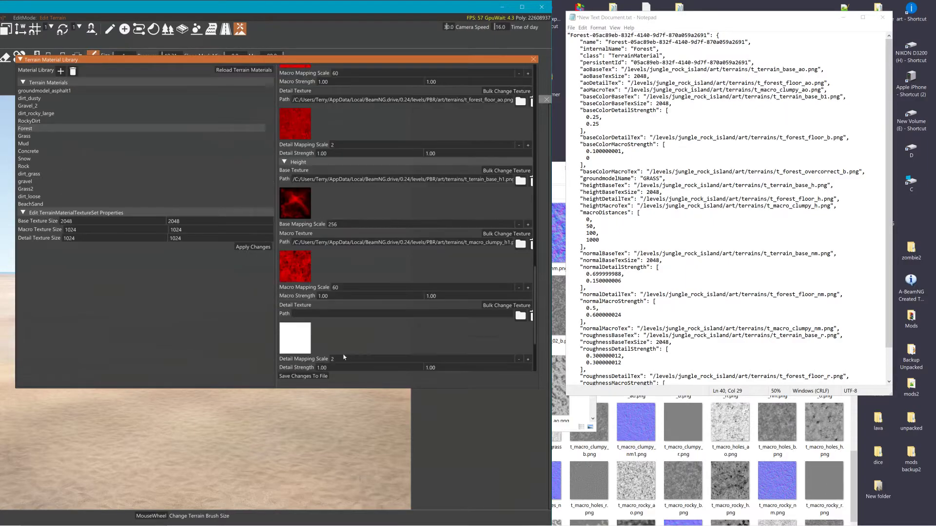
click(303, 346)
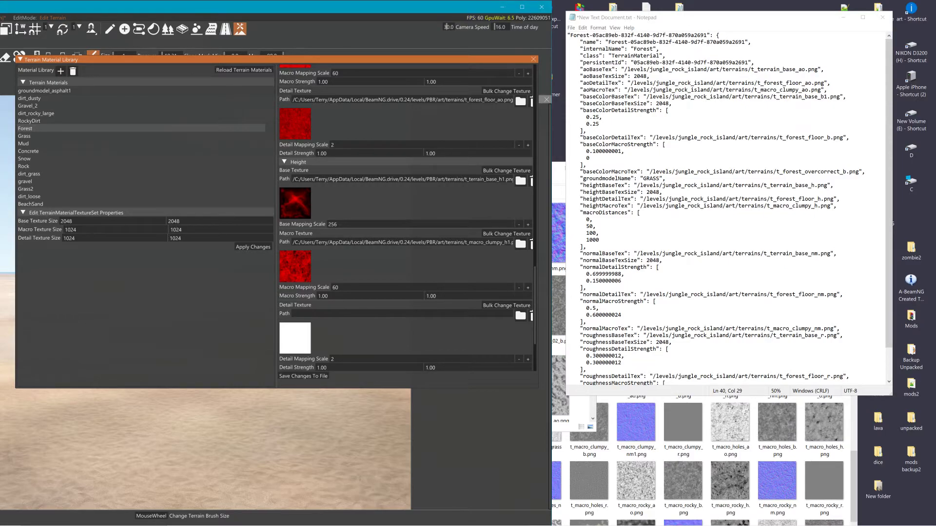
click(297, 342)
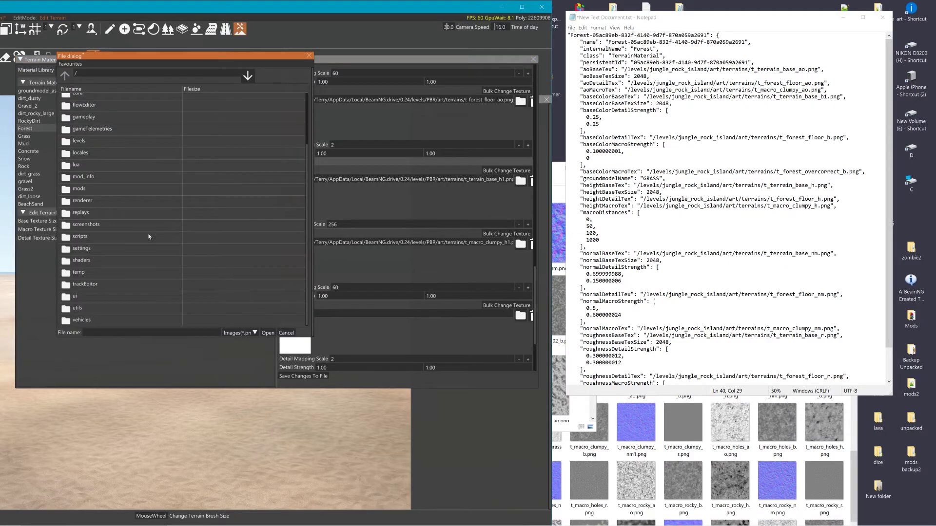
text(C:\Users\Terry\AppData\Local\BeamNG.drive\0.24\levels\PBR\art\terrains)
key(Return)
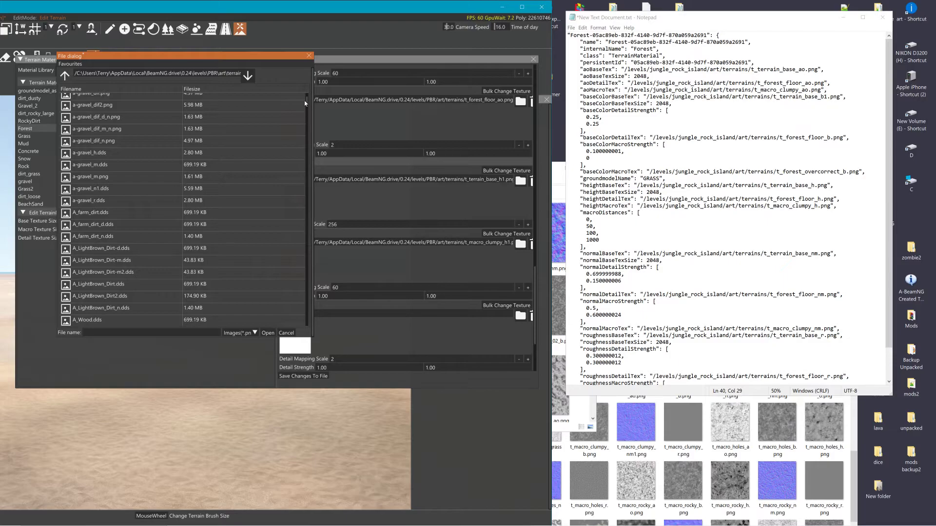
drag(305, 99, 308, 268)
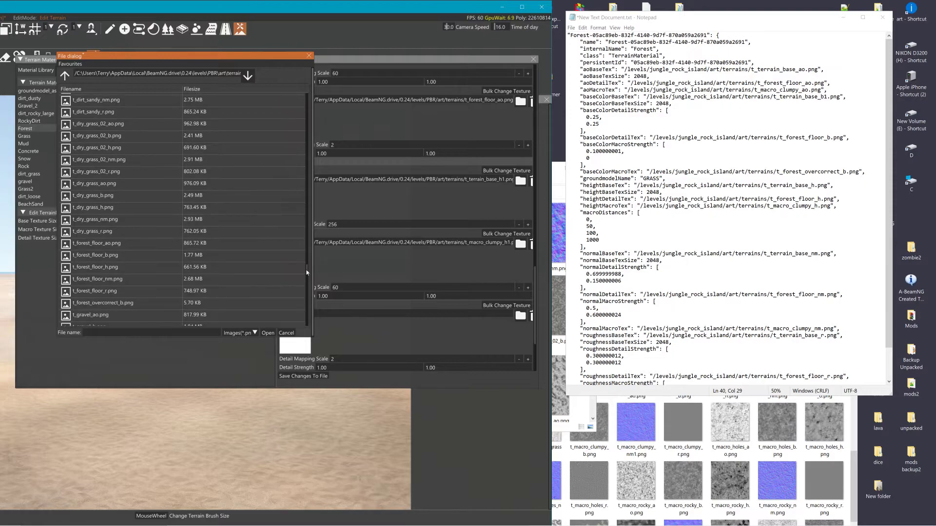
click(106, 267)
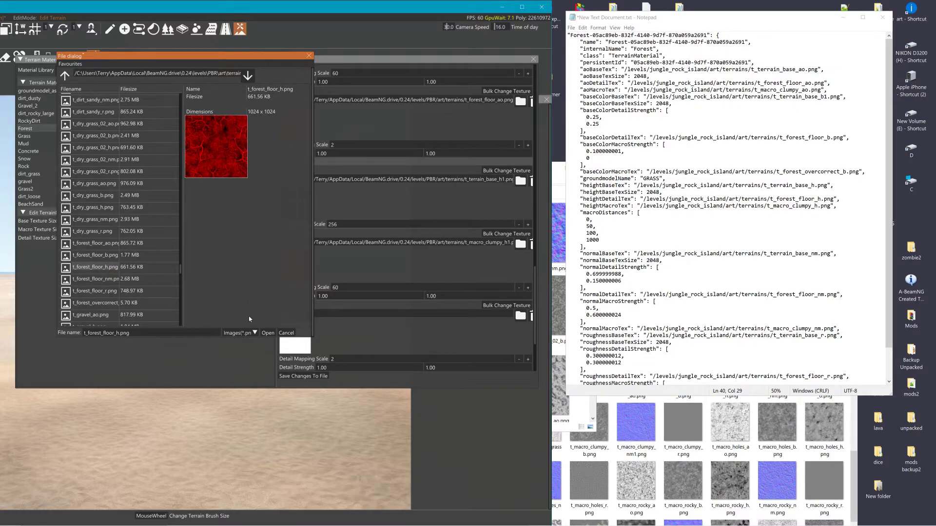
click(267, 333)
Save the Forest material changes to file, maximize the editor window and close the Terrain Material Library.
scroll(352, 303, down, 4)
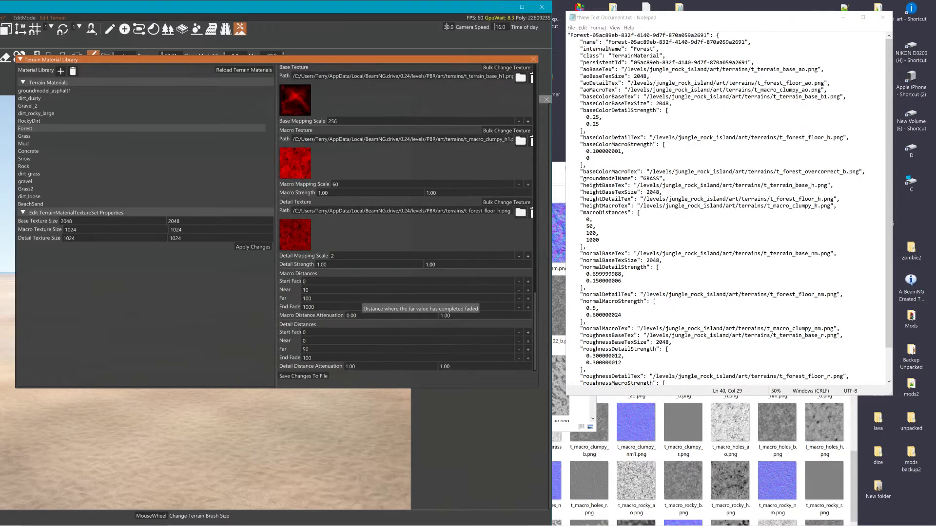
click(320, 376)
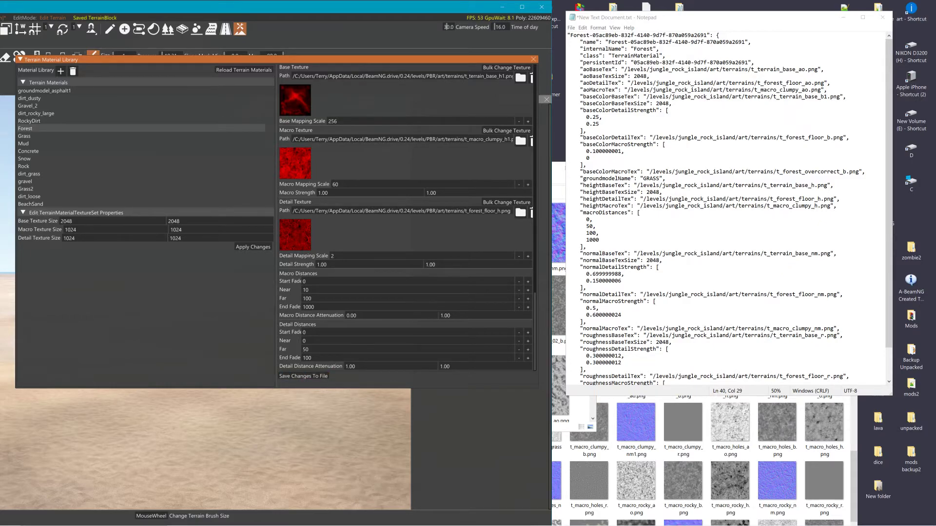
double_click(450, 7)
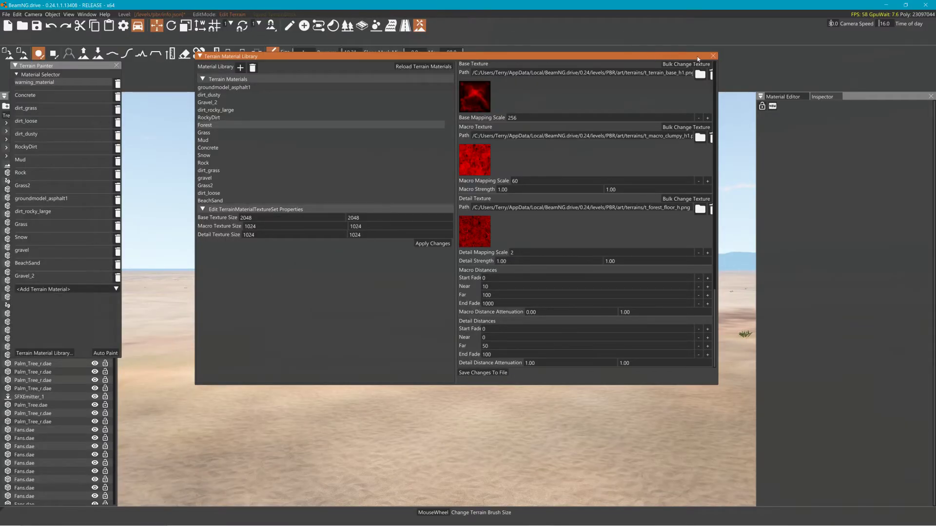
drag(496, 59, 515, 114)
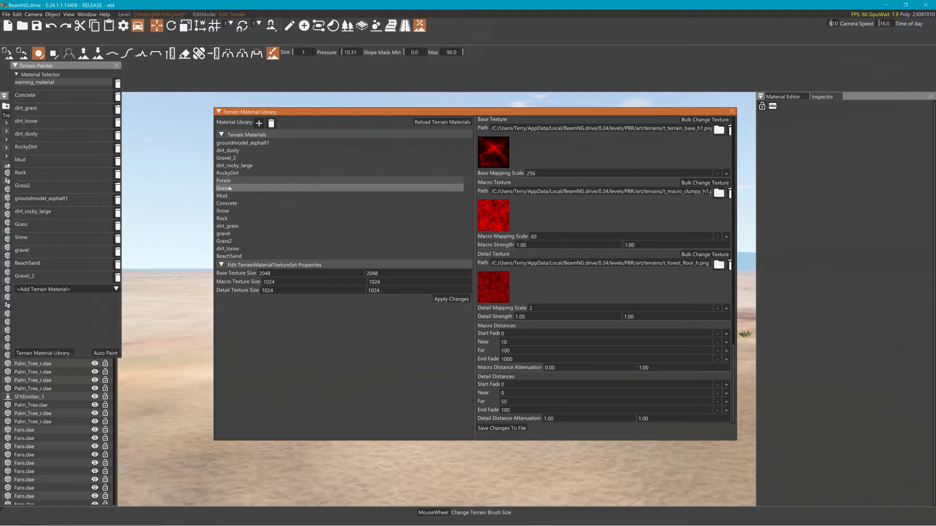
click(731, 111)
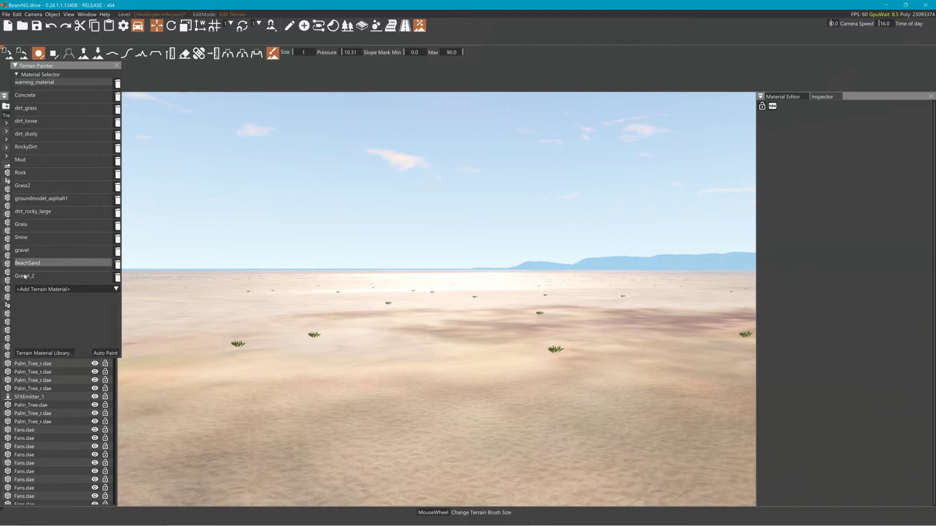
Add Forest to the Terrain Painter's materials and paint it onto the ground with an enlarged brush.
click(45, 290)
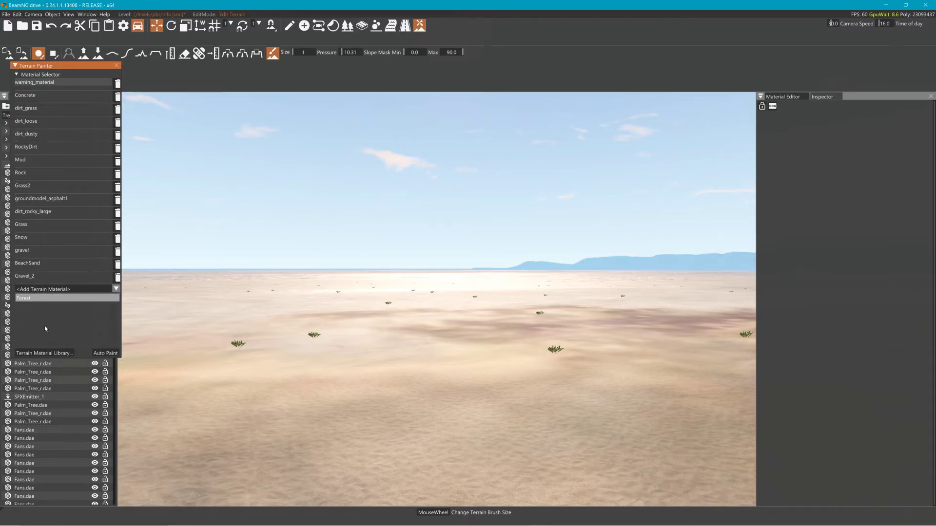
click(45, 298)
mouse_move(308, 408)
mouse_down()
mouse_move(368, 383)
mouse_move(329, 396)
mouse_move(360, 372)
mouse_move(428, 367)
mouse_move(234, 382)
mouse_move(458, 446)
mouse_move(434, 478)
mouse_move(301, 350)
mouse_move(196, 357)
mouse_move(212, 326)
mouse_move(290, 340)
mouse_up()
scroll(318, 421, up, 6)
right_drag(290, 340, 237, 365)
mouse_move(237, 365)
mouse_down()
mouse_move(164, 338)
mouse_move(288, 381)
mouse_move(321, 304)
mouse_up()
Set the brush size to 17 and the pressure to 100, and paint Forest over the ground around the paths.
scroll(290, 382, up, 10)
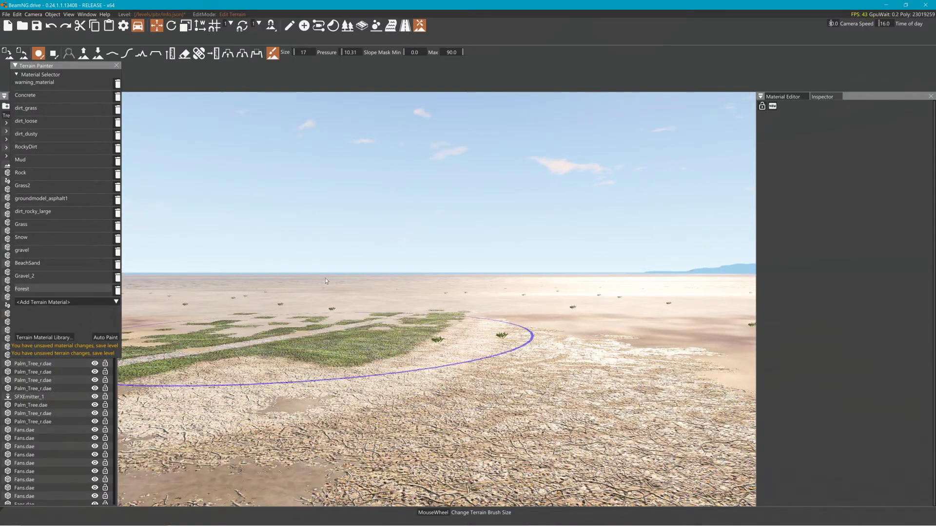
drag(342, 52, 382, 54)
mouse_move(286, 315)
mouse_down()
mouse_move(303, 303)
mouse_move(455, 300)
mouse_move(245, 295)
mouse_move(224, 307)
mouse_up()
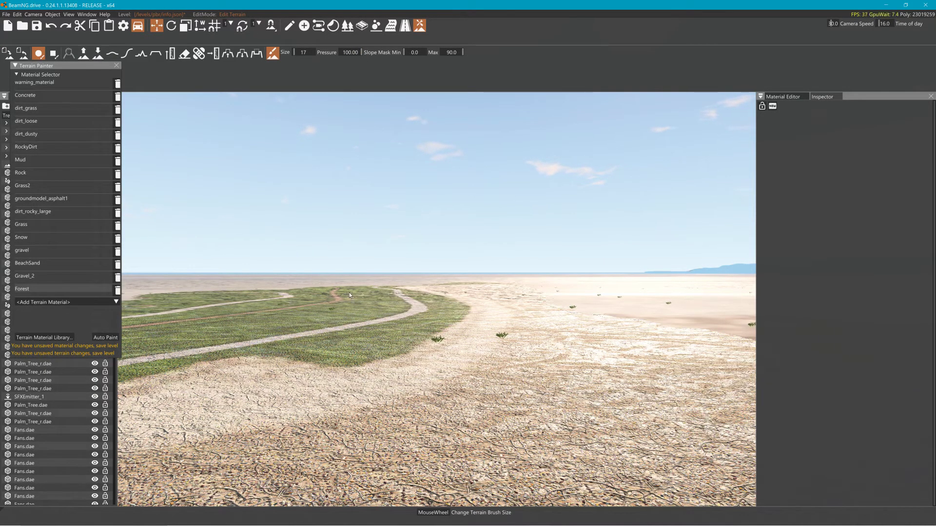
Fly over the painted ground and examine the Forest material's detail and blending near the paths up close.
mouse_move(272, 305)
right_down()
mouse_move(182, 263)
mouse_move(205, 272)
mouse_move(205, 396)
right_up()
key(w)
key(w)
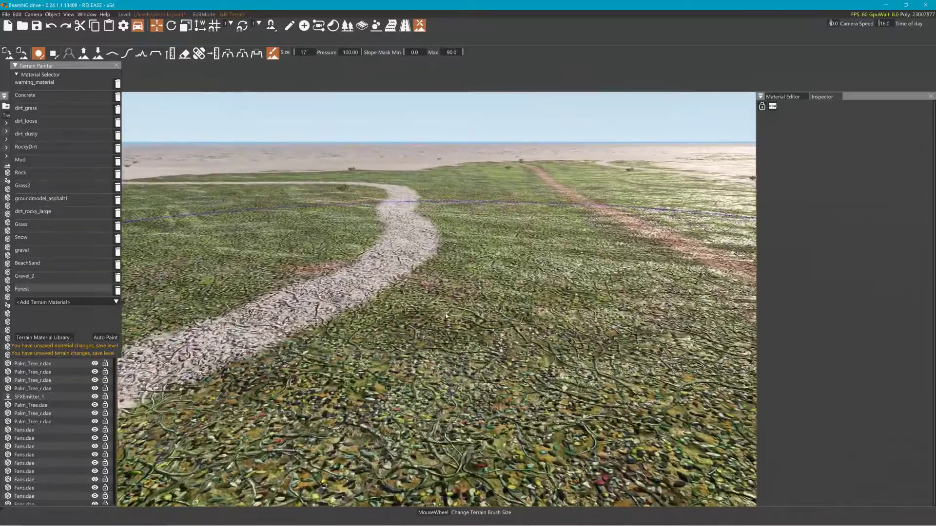
key(w)
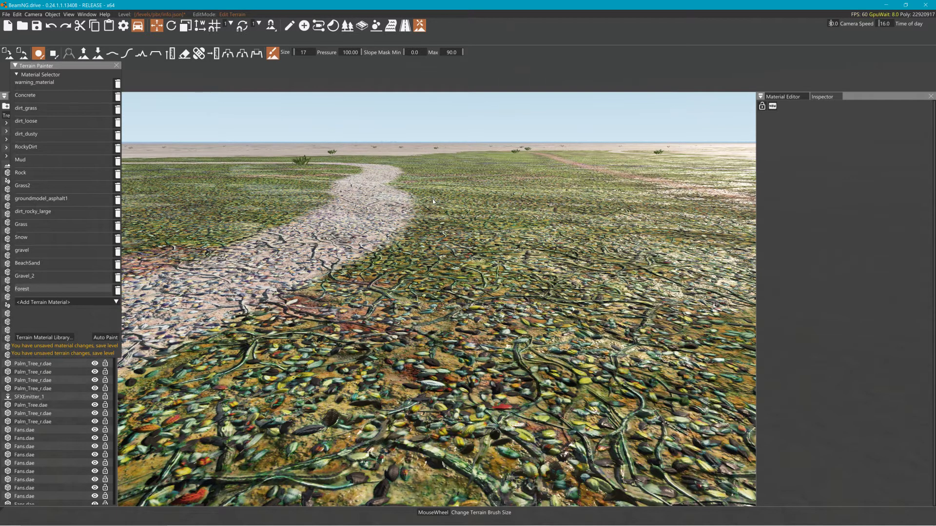
right_drag(374, 166, 305, 150)
key(w)
key(w)
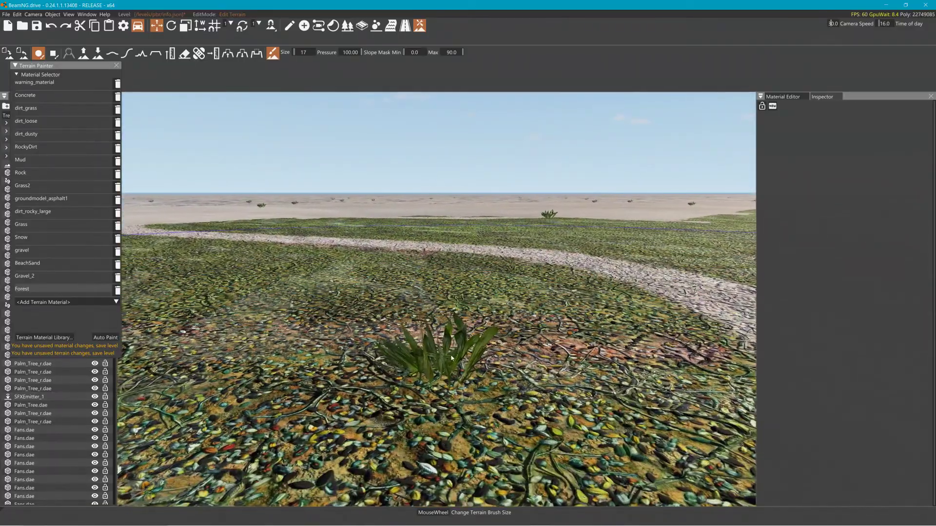
right_drag(531, 330, 624, 309)
key(s)
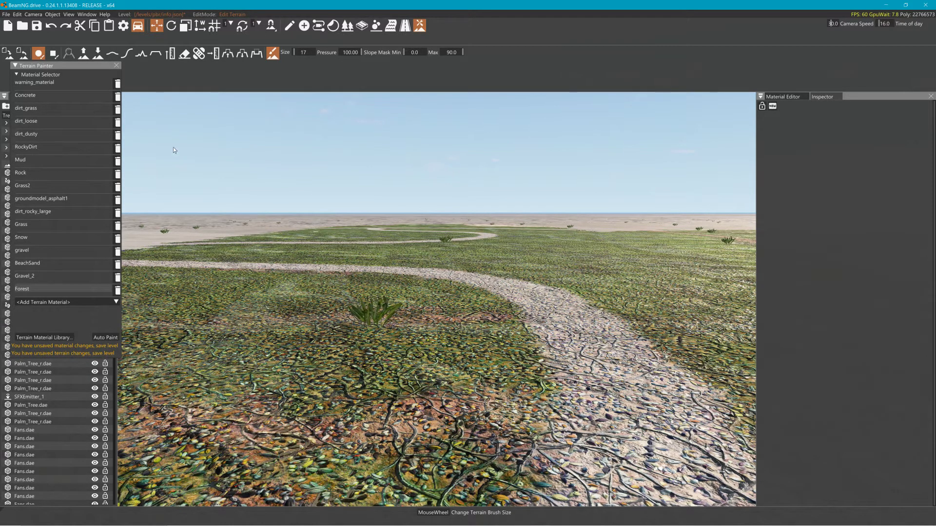
Close the Terrain Painter and return to object manipulation in the scene tree.
click(117, 65)
click(44, 105)
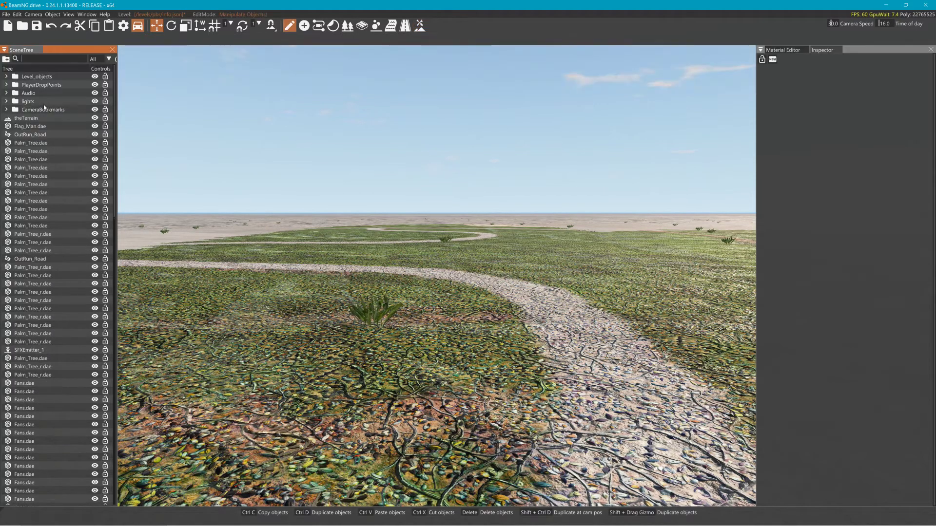
Filter the scene tree by "ground" and select GroundCover_1 to inspect its properties.
text(g)
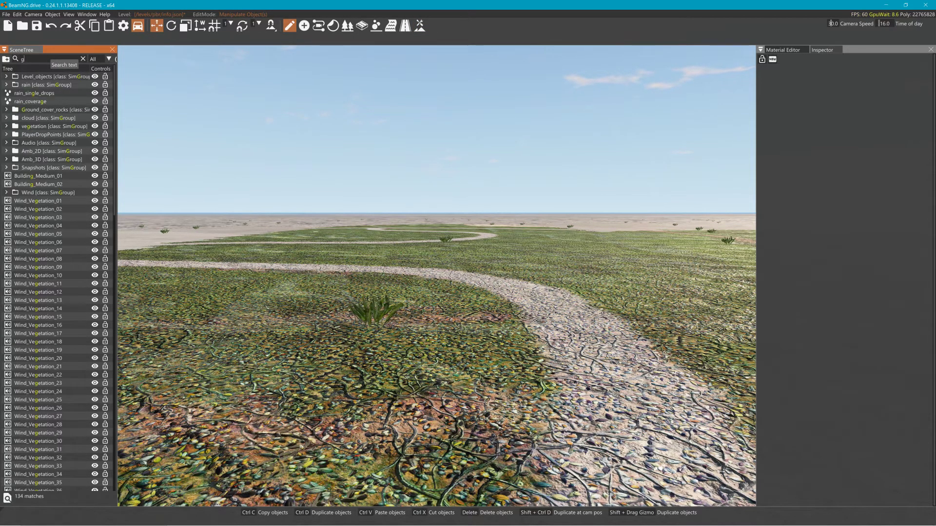
text(round)
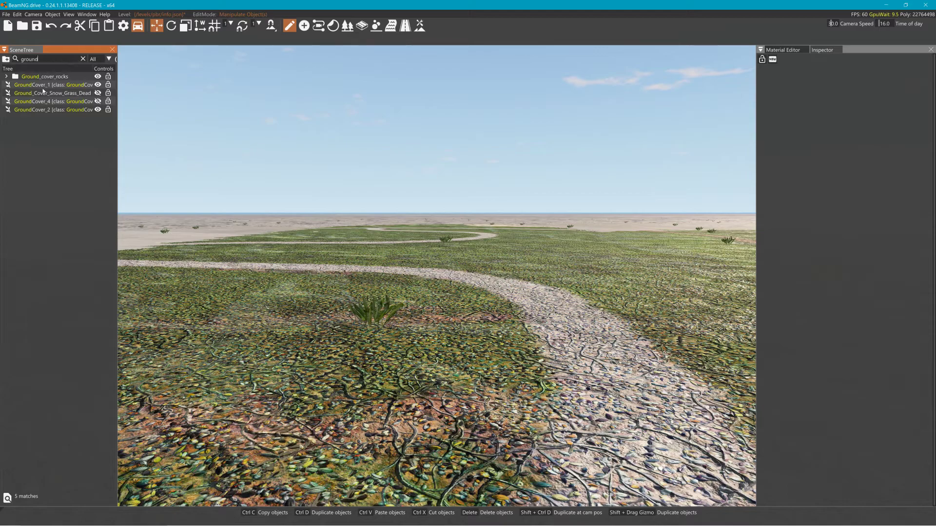
click(46, 85)
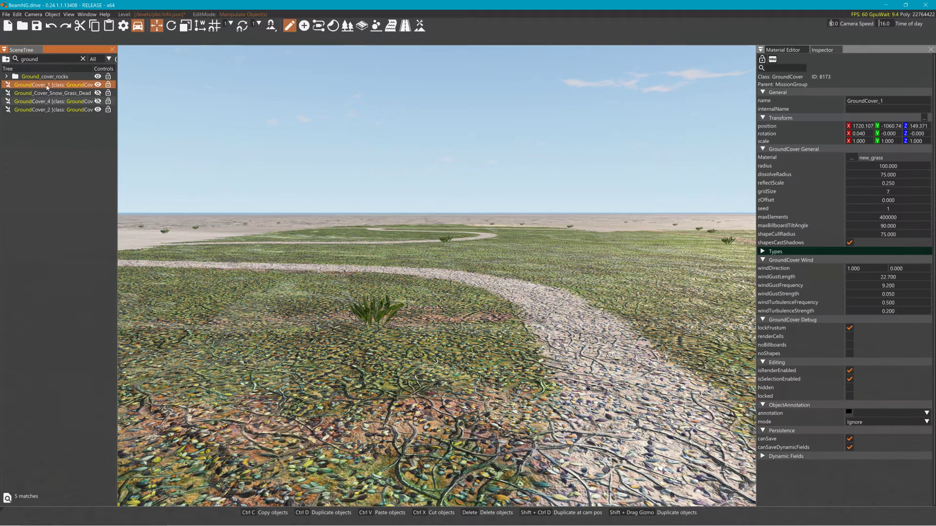
click(823, 50)
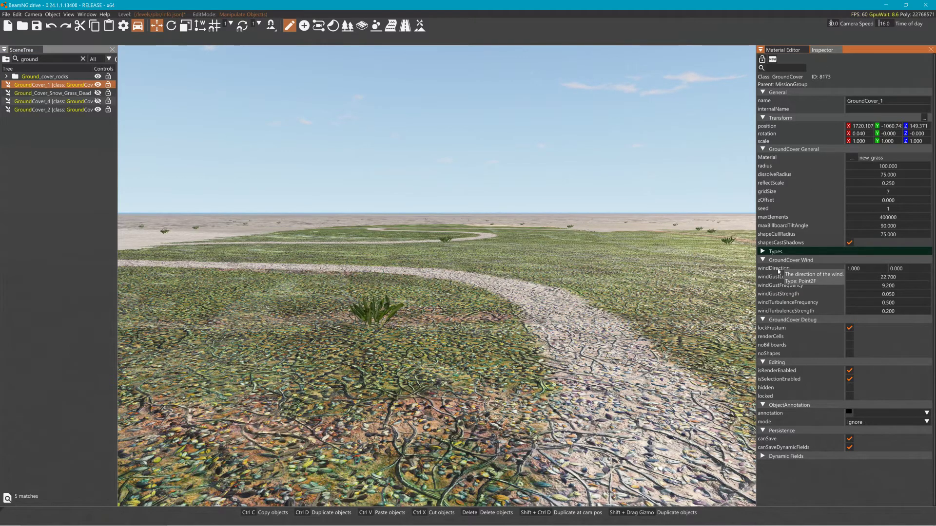
Expand type entries 0 and 1 of GroundCover_1 to check their layer settings, and inspect GroundCover_4 and GroundCover_2 for comparison.
click(769, 252)
click(767, 260)
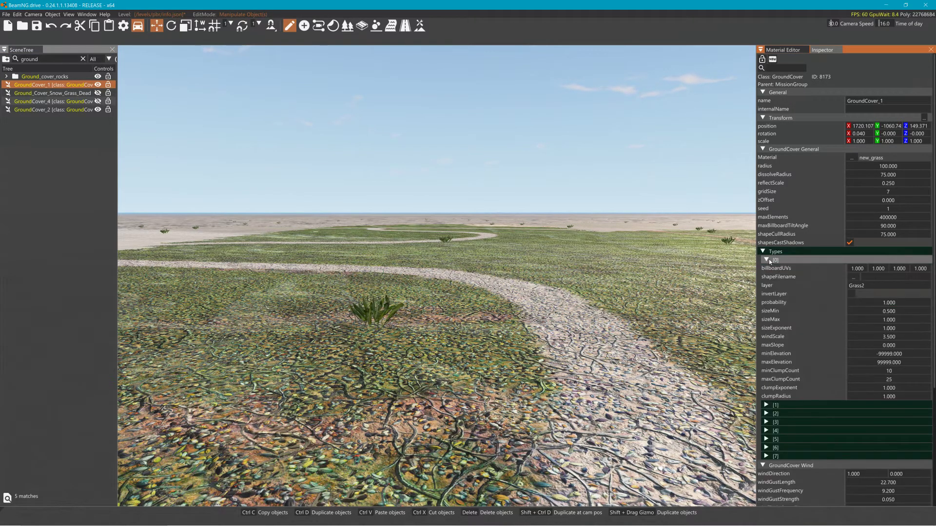
click(766, 405)
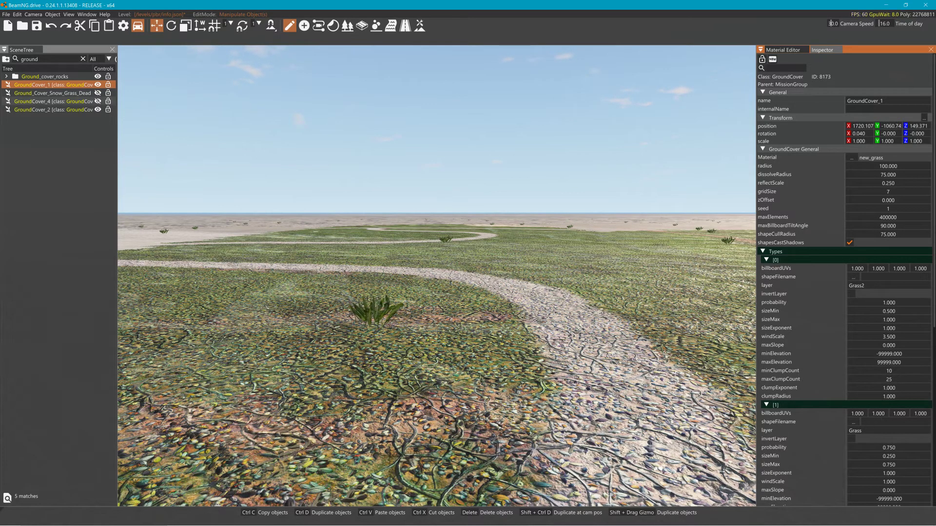
click(58, 102)
click(58, 110)
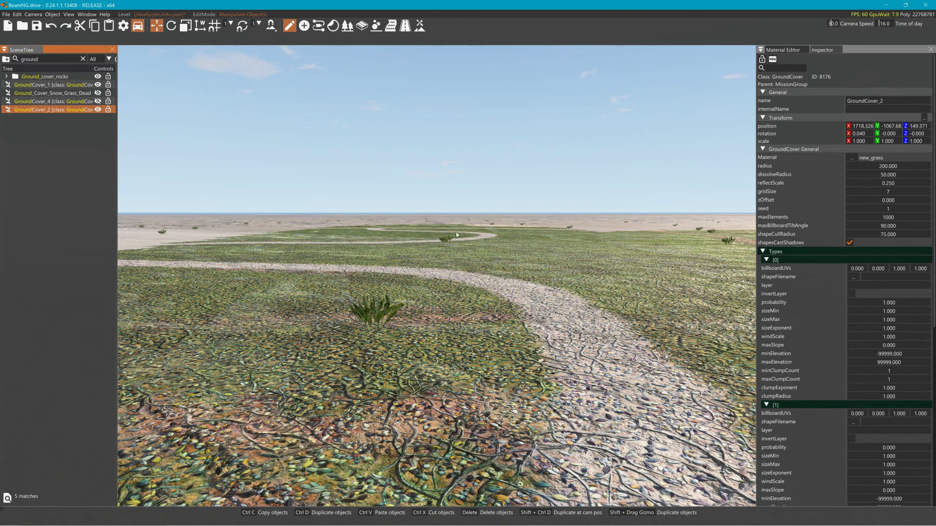
Survey the painted Forest area, the paths and the surrounding terrain from a higher viewpoint.
click(336, 230)
right_drag(559, 284, 575, 363)
key(s)
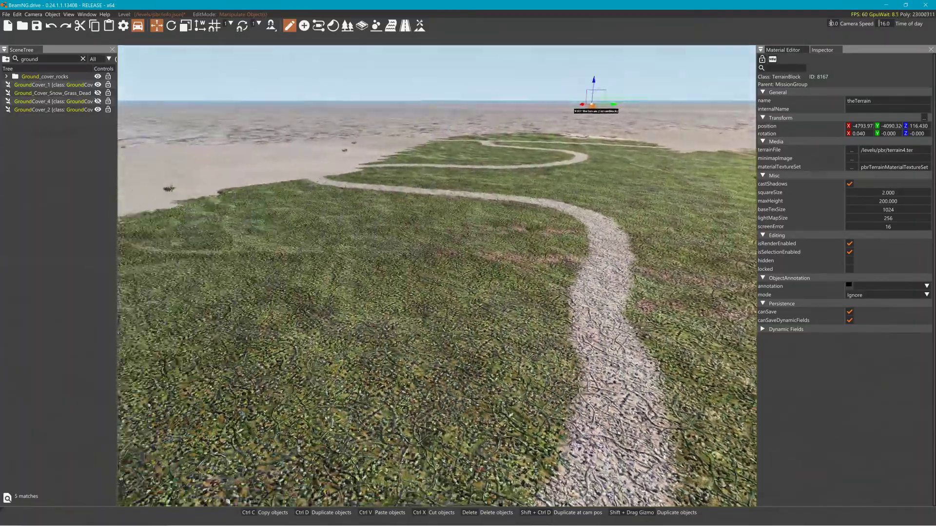
right_drag(575, 293, 151, 293)
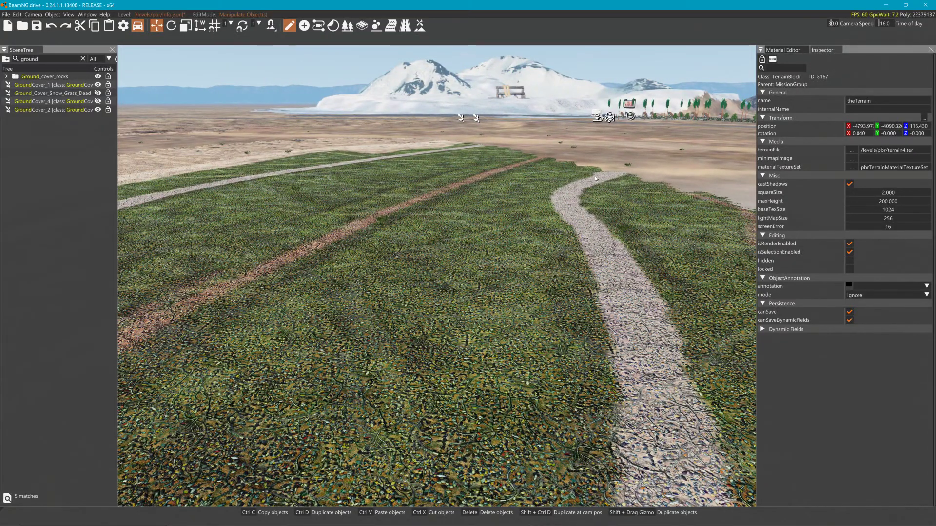
drag(593, 166, 451, 114)
right_drag(450, 113, 501, 193)
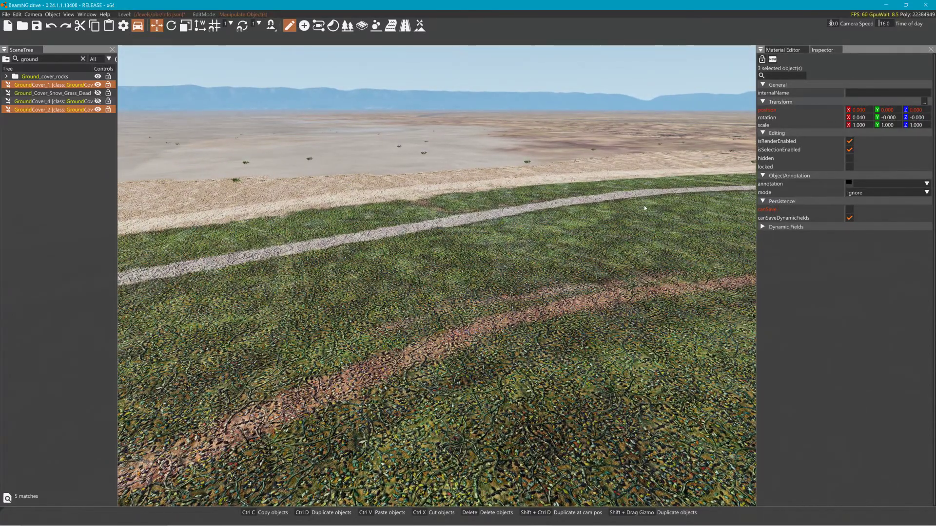